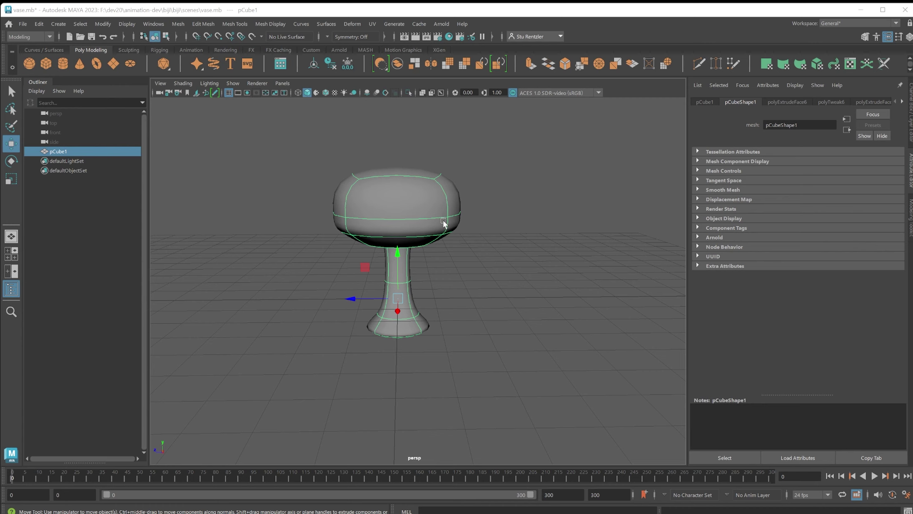
Step: Duplicate the mushroom mesh with smooth preview on, move the copy aside along the Z axis, and reselect the original
{"action": "key", "text": "1"}
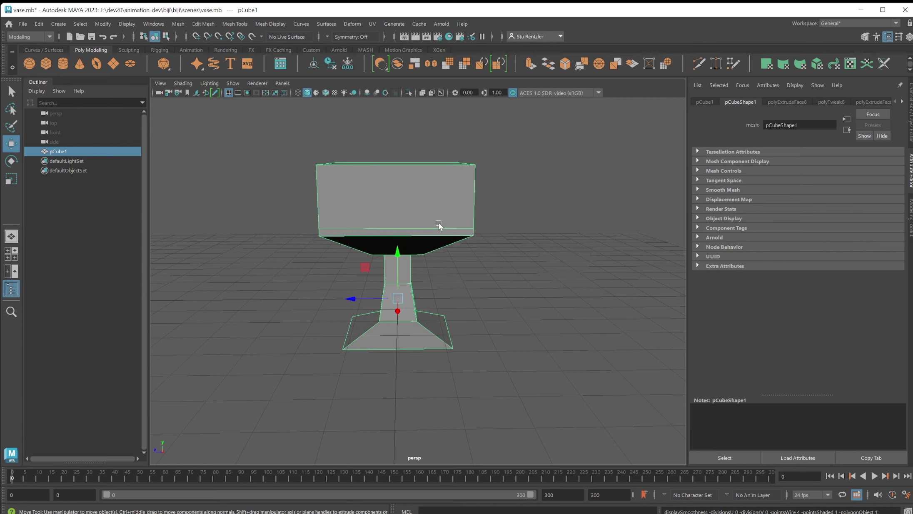
{"action": "key", "text": "3"}
{"action": "key", "text": "ctrl+d"}
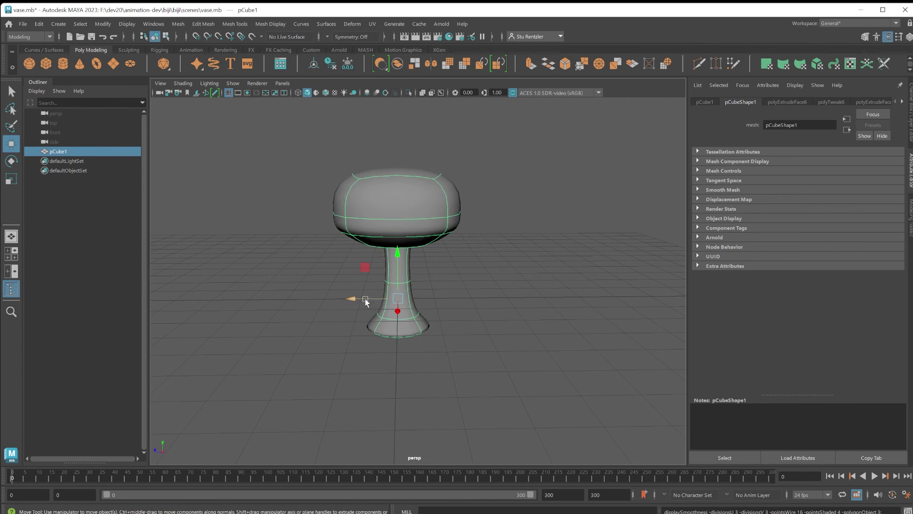
{"action": "left_click_drag", "start_coordinate": [366, 299], "coordinate": [112, 262]}
{"action": "left_click", "coordinate": [432, 242]}
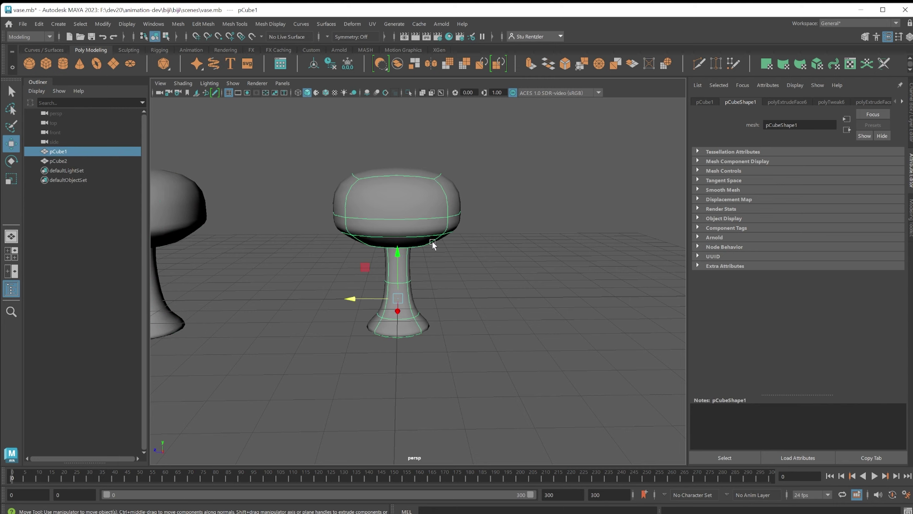
Step: Apply the Smooth operation to the original mushroom mesh with 2 divisions
{"action": "left_click", "coordinate": [178, 23]}
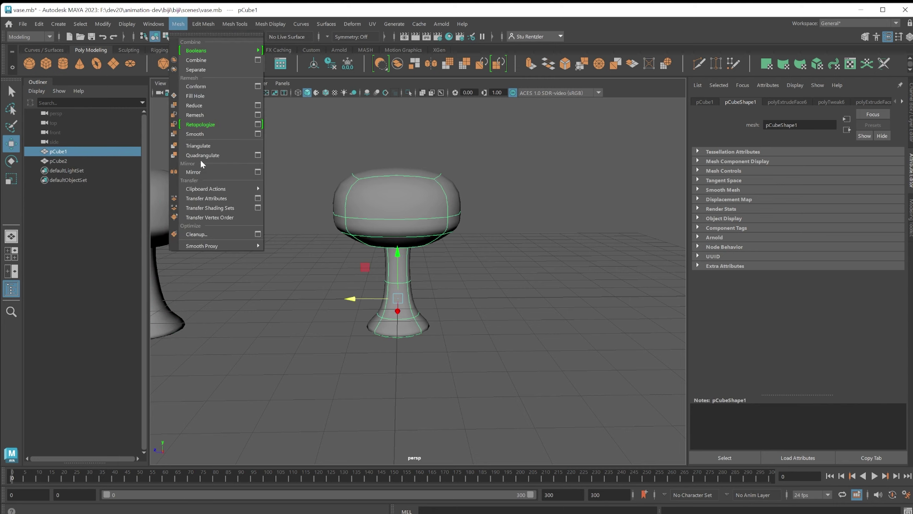
{"action": "left_click", "coordinate": [199, 135]}
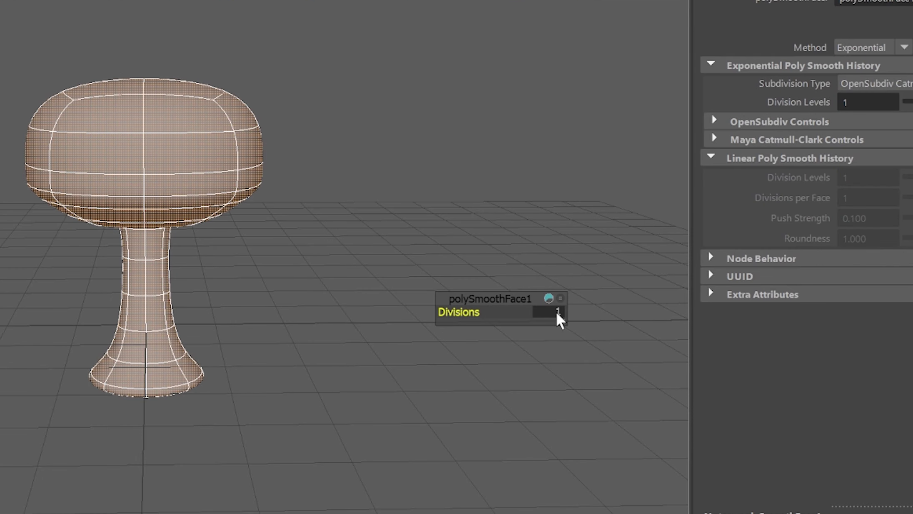
{"action": "left_click", "coordinate": [615, 293]}
{"action": "type", "text": "2"}
{"action": "key", "text": "Return"}
{"action": "key", "text": "F8"}
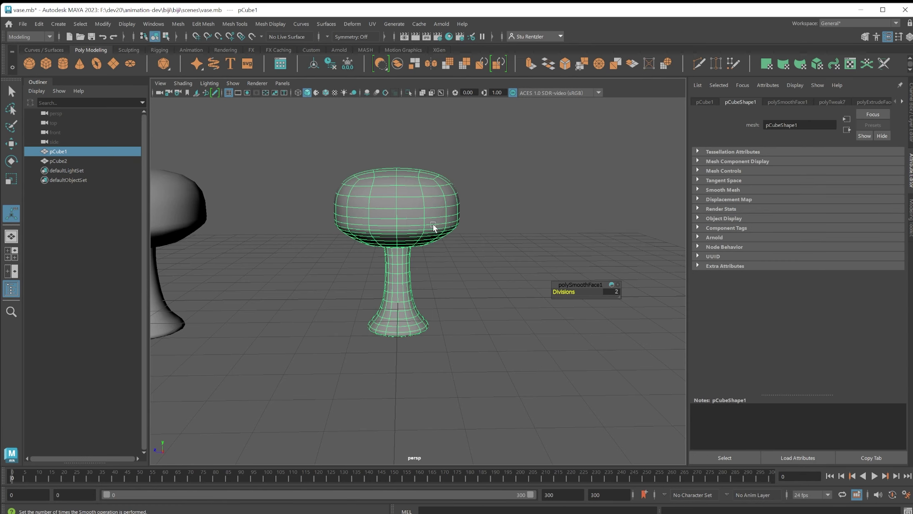
Step: Set the mushroom's smooth divisions to 3 and delete the mesh's construction history
{"action": "left_click", "coordinate": [430, 288]}
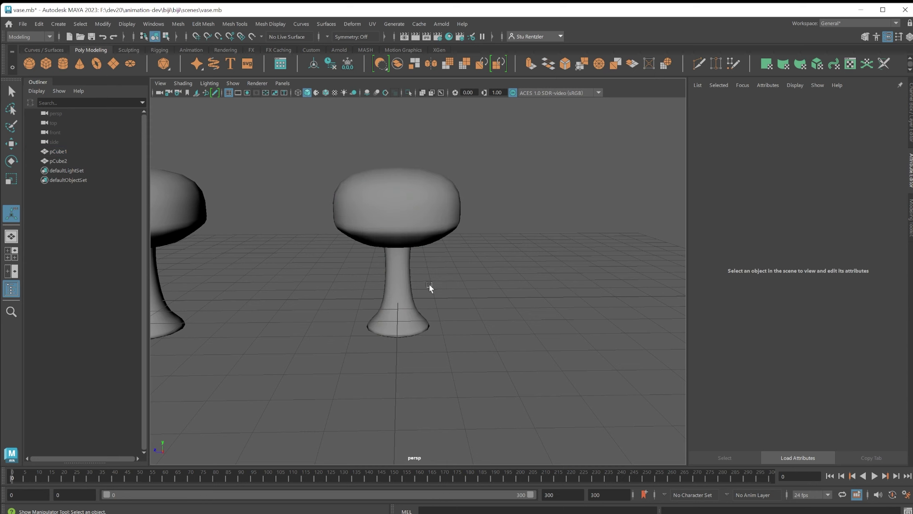
{"action": "mouse_move", "coordinate": [430, 288]}
{"action": "left_mouse_down", "text": "alt"}
{"action": "mouse_move", "coordinate": [495, 298]}
{"action": "mouse_move", "coordinate": [441, 298]}
{"action": "mouse_move", "coordinate": [428, 278]}
{"action": "left_mouse_up", "text": "alt"}
{"action": "left_click", "coordinate": [414, 232]}
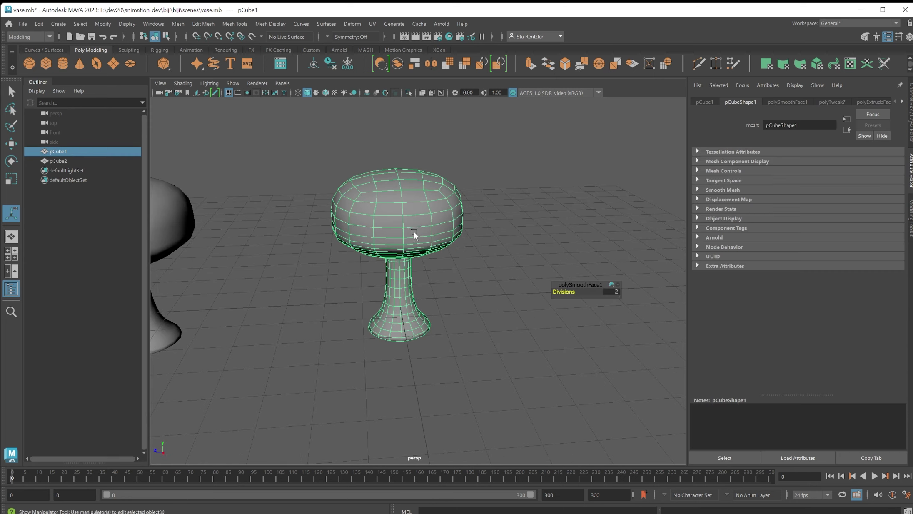
{"action": "scroll", "coordinate": [413, 233], "scroll_direction": "up", "scroll_amount": 2}
{"action": "scroll", "coordinate": [427, 238], "scroll_direction": "down", "scroll_amount": 1}
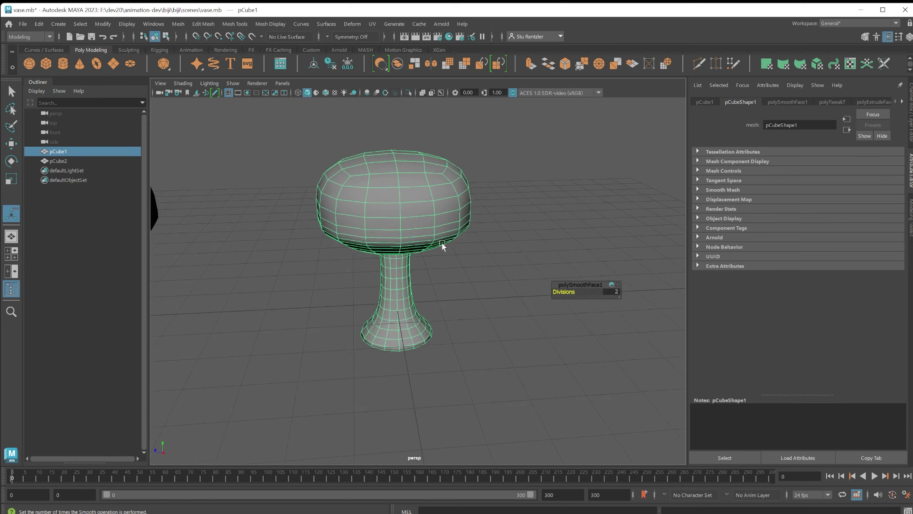
{"action": "left_click", "coordinate": [616, 292]}
{"action": "type", "text": "3"}
{"action": "key", "text": "Return"}
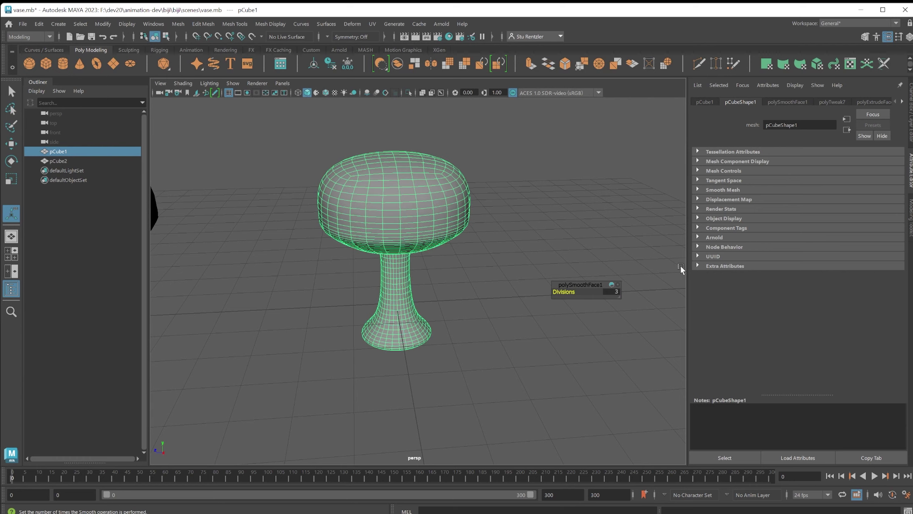
{"action": "left_click", "coordinate": [331, 63]}
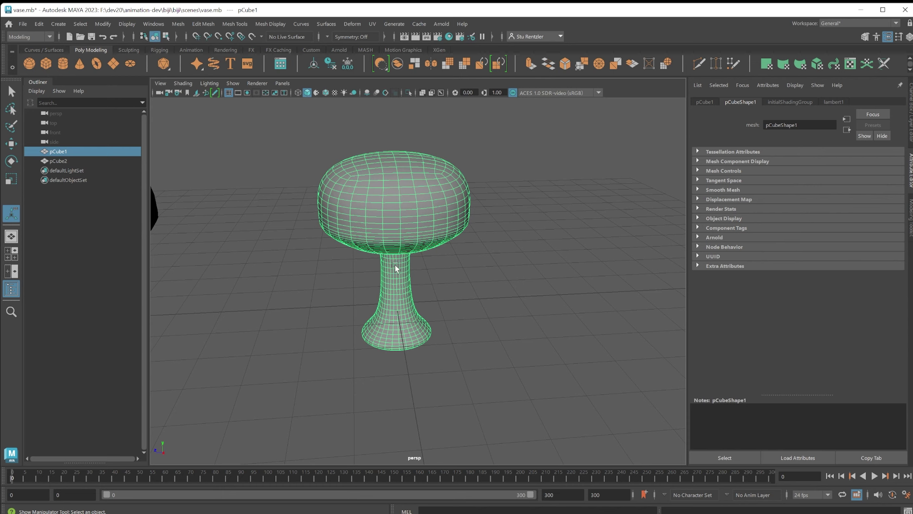
Step: Open the UV Editor to show the mushroom's UV layout
{"action": "left_click_drag", "start_coordinate": [401, 267], "coordinate": [407, 253], "text": "alt"}
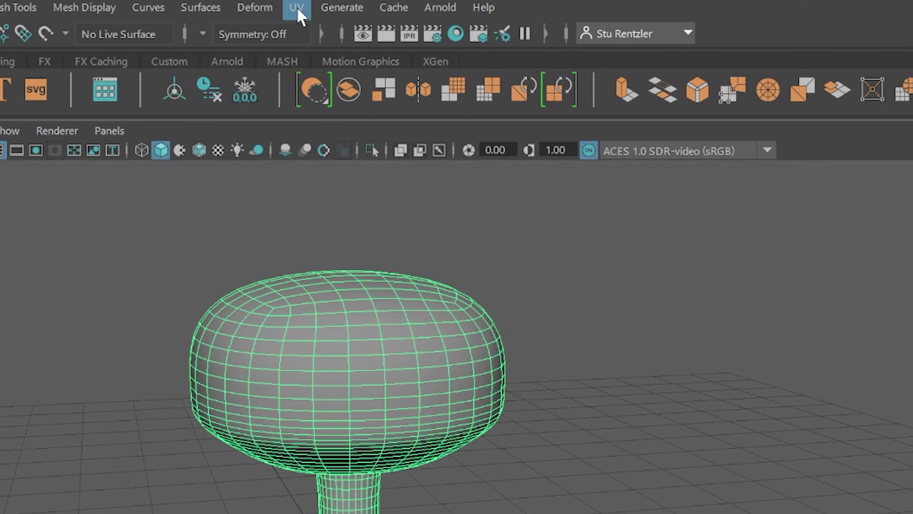
{"action": "left_click", "coordinate": [297, 7]}
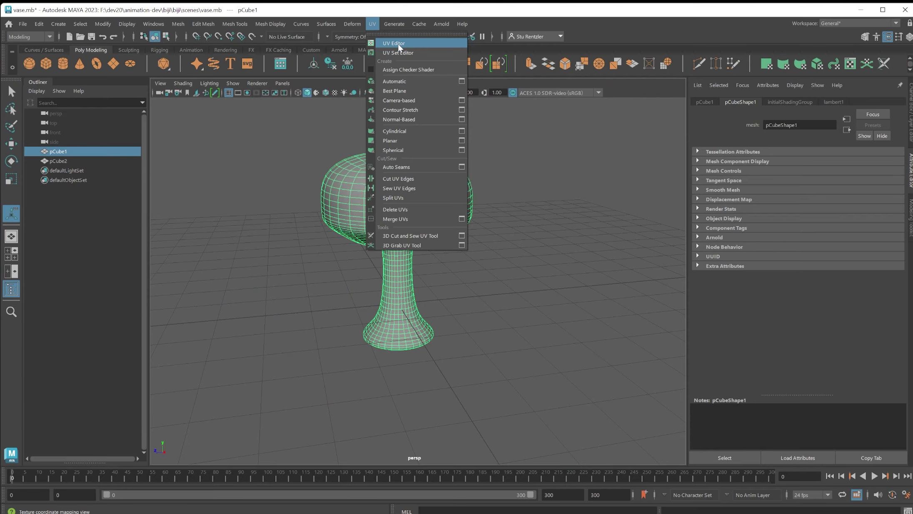
{"action": "left_click", "coordinate": [350, 48]}
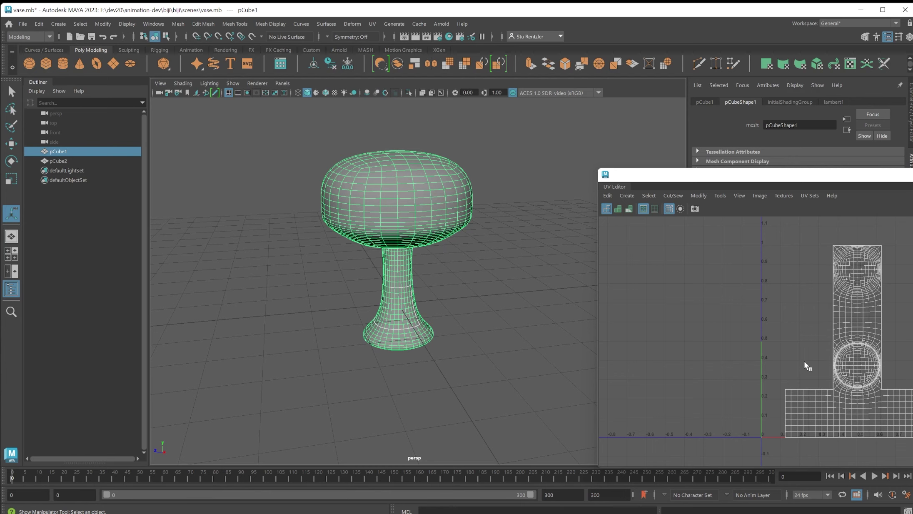
Step: Select the faces of the stem and base to examine where they lie in the UV layout, and return to object selection
{"action": "left_click_drag", "start_coordinate": [436, 292], "coordinate": [378, 252], "text": "alt"}
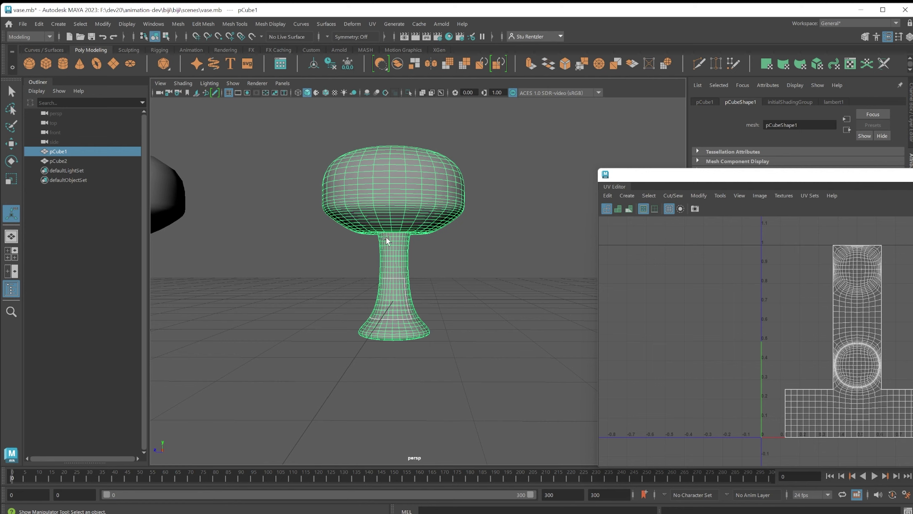
{"action": "right_click_drag", "start_coordinate": [408, 254], "coordinate": [415, 283]}
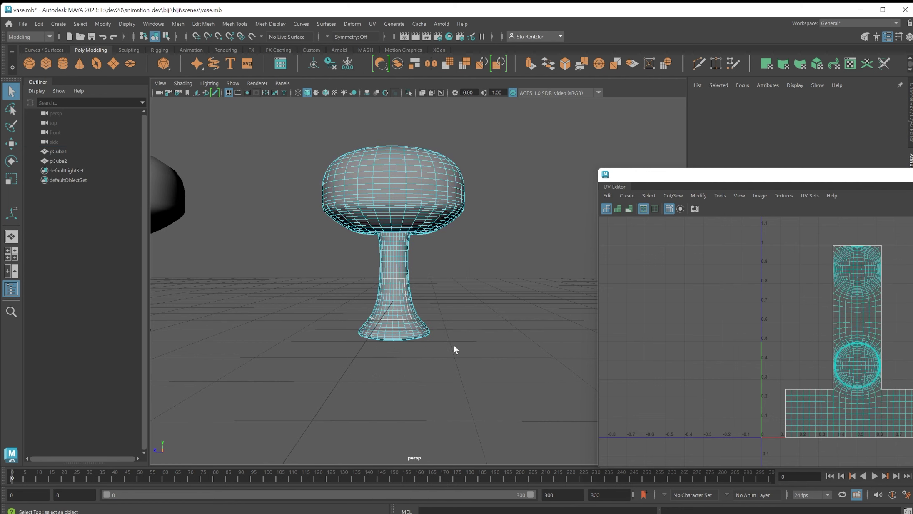
{"action": "left_click_drag", "start_coordinate": [454, 346], "coordinate": [339, 234]}
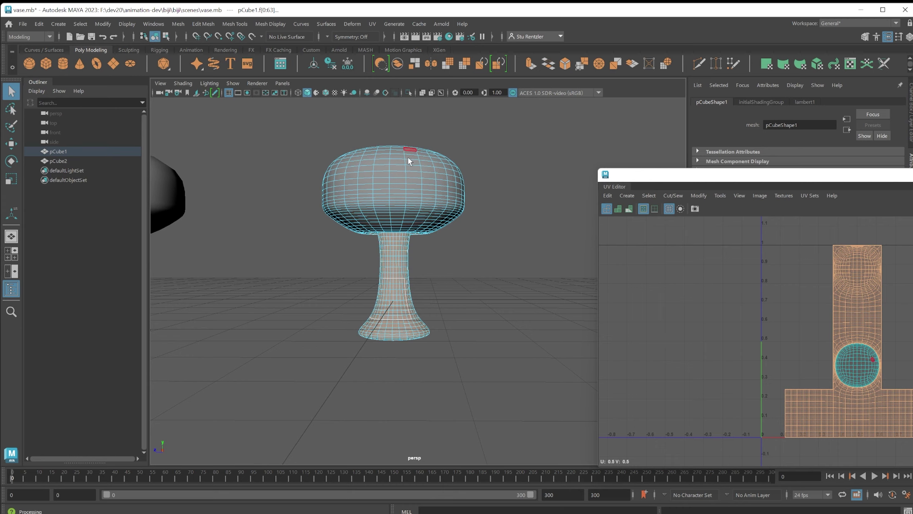
{"action": "right_click", "coordinate": [406, 181]}
{"action": "left_click", "coordinate": [440, 167]}
Step: Select the faces of the mushroom cap to examine their area in the UV layout, and return to object selection
{"action": "left_click_drag", "start_coordinate": [387, 170], "coordinate": [389, 177], "text": "alt"}
{"action": "right_click", "coordinate": [363, 166]}
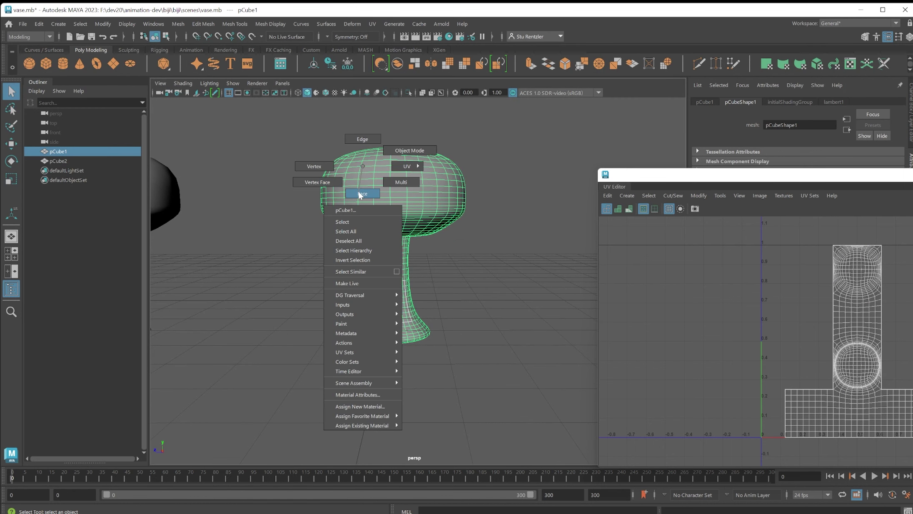
{"action": "left_click", "coordinate": [372, 190]}
{"action": "left_click_drag", "start_coordinate": [263, 130], "coordinate": [481, 234]}
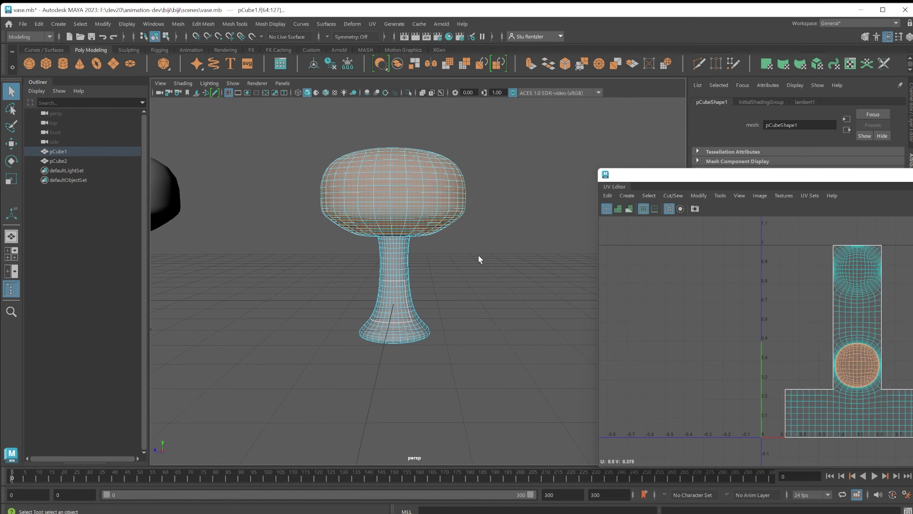
{"action": "right_click", "coordinate": [415, 218]}
{"action": "left_click", "coordinate": [469, 204]}
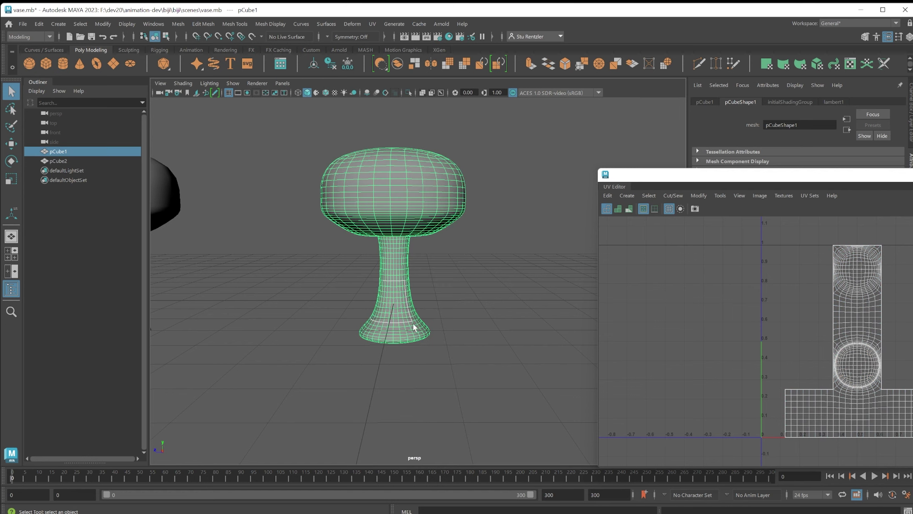
{"action": "right_click_drag", "start_coordinate": [417, 333], "coordinate": [458, 319]}
{"action": "mouse_move", "coordinate": [459, 319]}
{"action": "left_mouse_down", "text": "alt"}
{"action": "mouse_move", "coordinate": [446, 345]}
{"action": "mouse_move", "coordinate": [465, 316]}
{"action": "mouse_move", "coordinate": [518, 299]}
{"action": "mouse_move", "coordinate": [446, 320]}
{"action": "left_mouse_up", "text": "alt"}
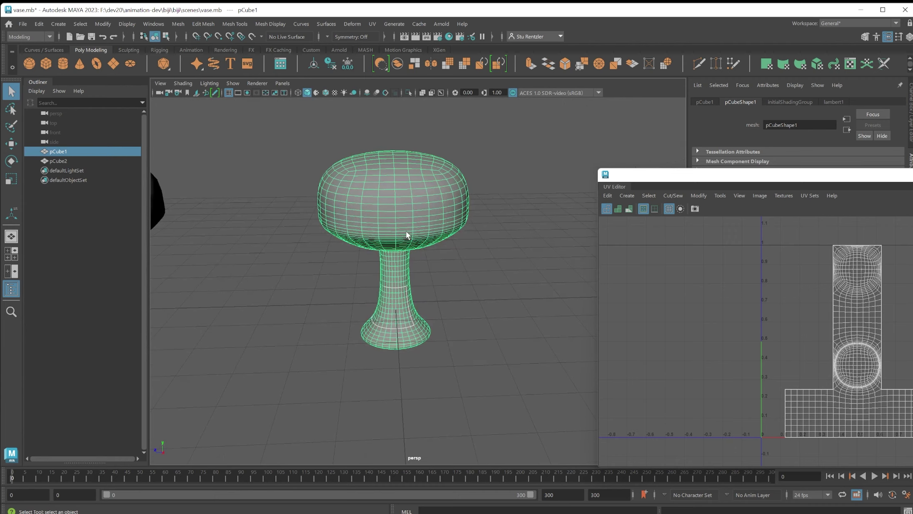
Step: Apply automatic UV mapping to the whole mushroom and return to object selection
{"action": "left_click", "coordinate": [354, 24]}
{"action": "mouse_move", "coordinate": [373, 24]}
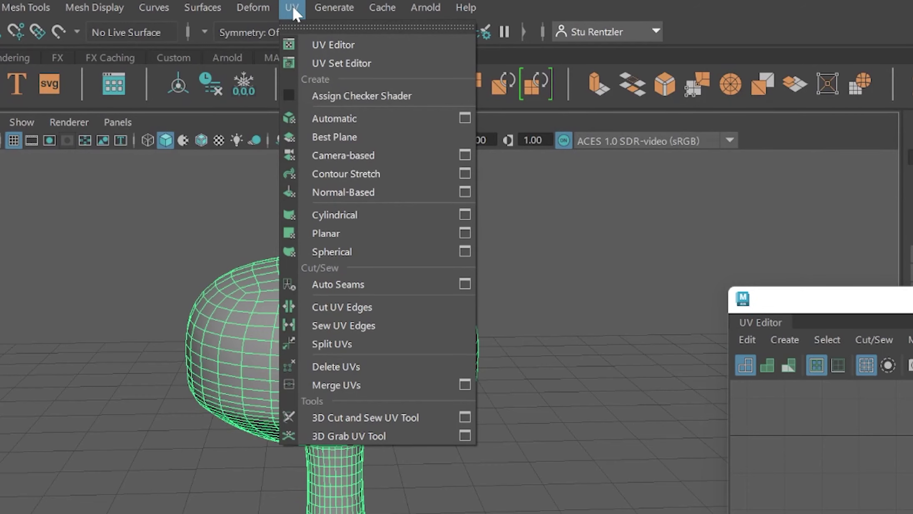
{"action": "left_click", "coordinate": [334, 118]}
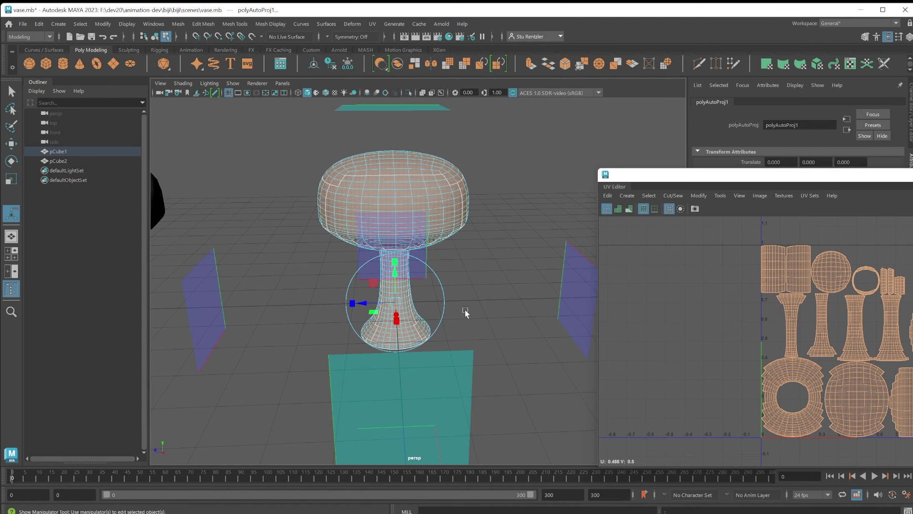
{"action": "key", "text": "q"}
{"action": "right_click_drag", "start_coordinate": [398, 213], "coordinate": [459, 205]}
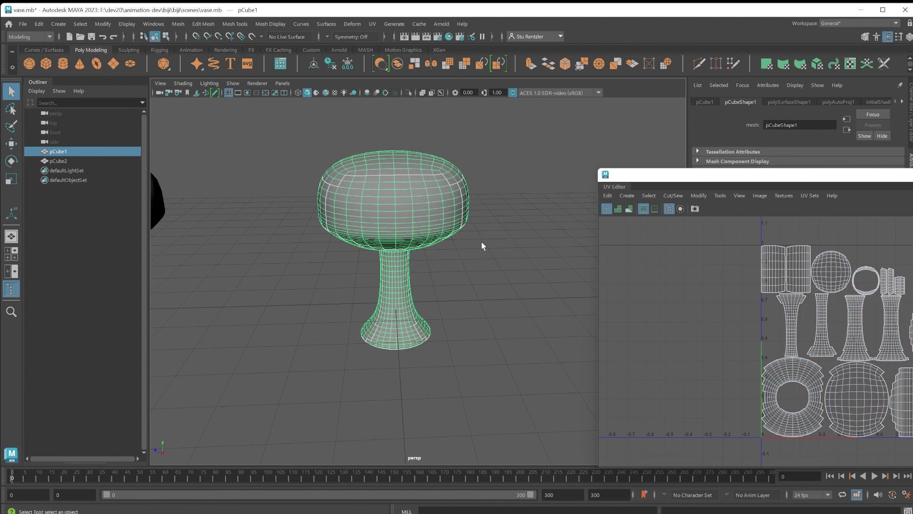
Step: Save the scene and reposition the UV Editor window to reveal more of the UV layout
{"action": "key", "text": "ctrl+s"}
{"action": "left_click", "coordinate": [412, 228]}
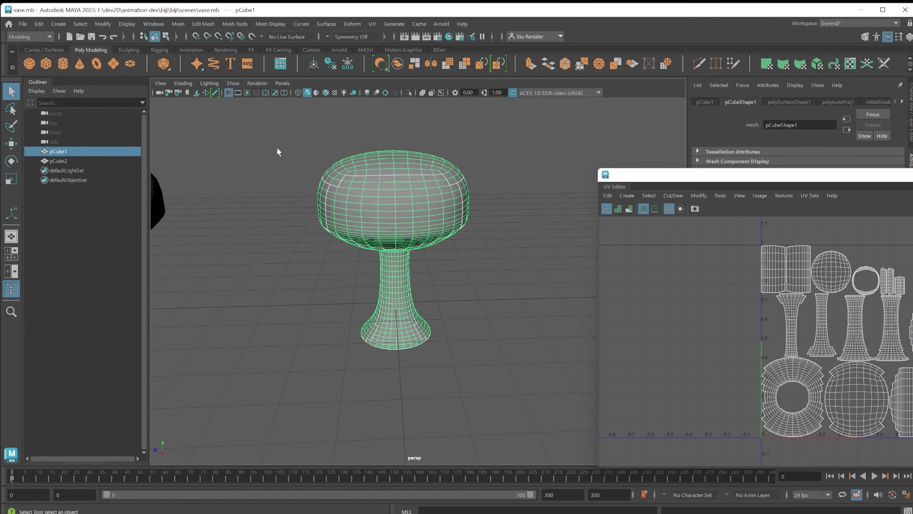
{"action": "left_click_drag", "start_coordinate": [673, 175], "coordinate": [617, 169]}
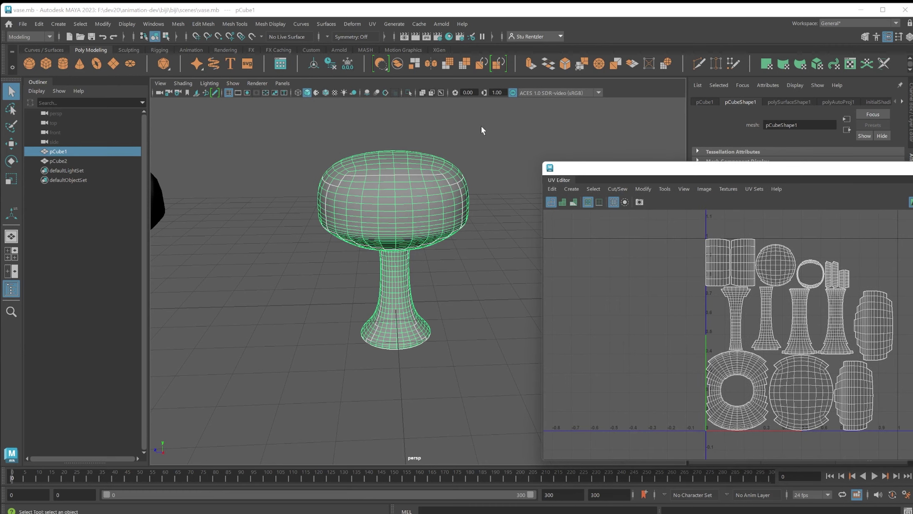
Step: Export the selected mushroom as an FBX file named mushroom in the project's scenes folder
{"action": "left_click", "coordinate": [24, 25]}
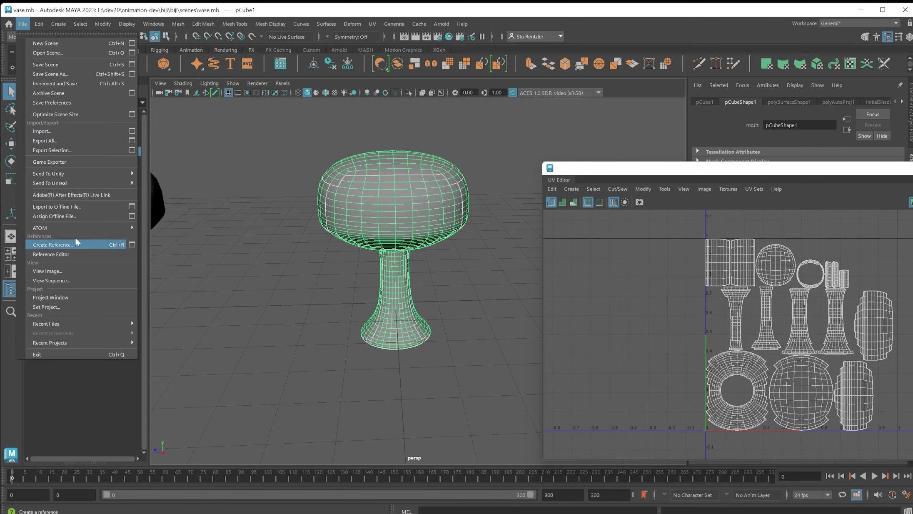
{"action": "left_click", "coordinate": [60, 149]}
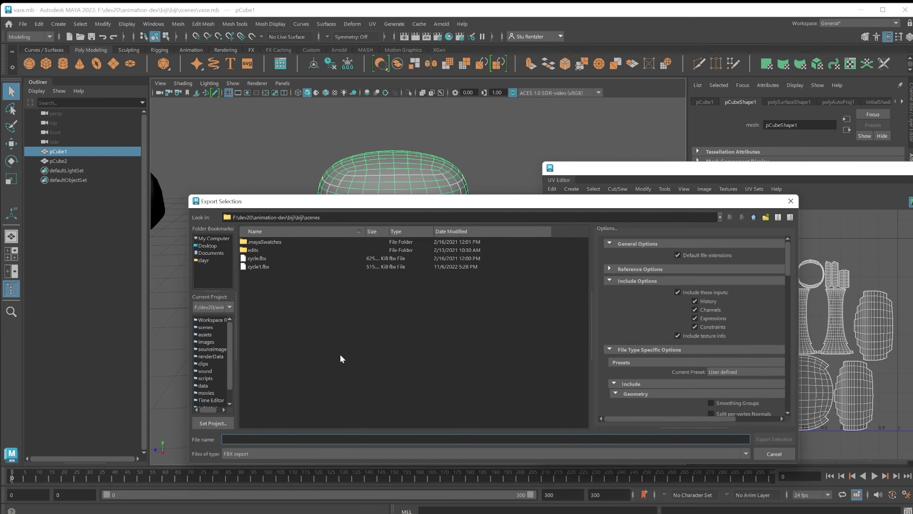
{"action": "type", "text": "mushroom"}
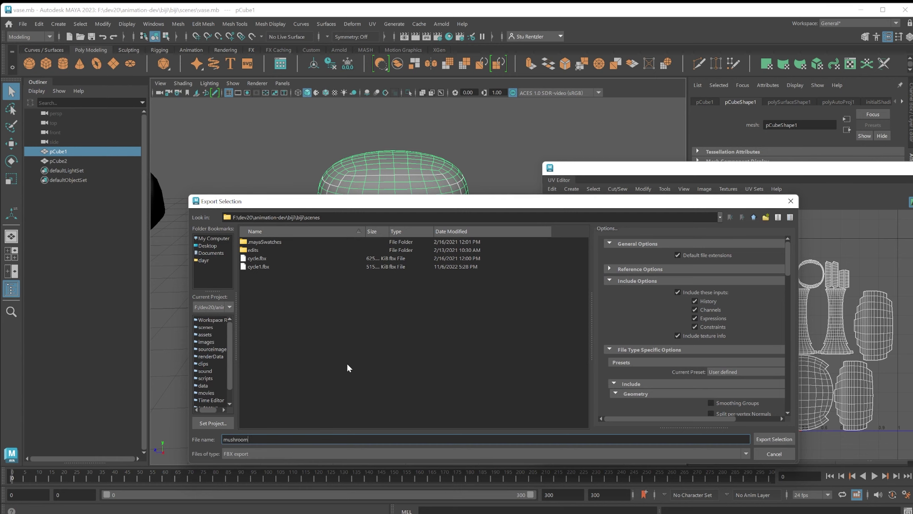
{"action": "key", "text": "Return"}
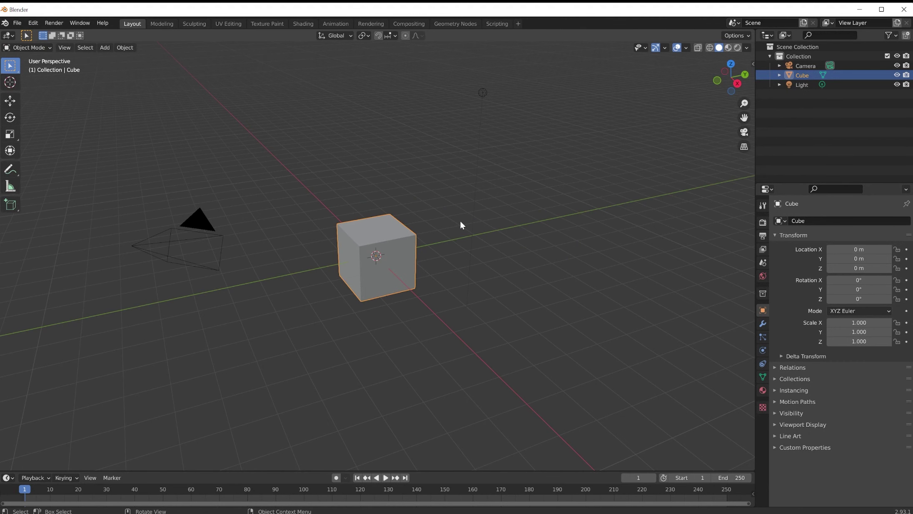
Step: Delete the default cube and import mushroom.fbx from the F:\dev20\animation-dev\biji\biji\scenes folder
{"action": "key", "text": "Delete"}
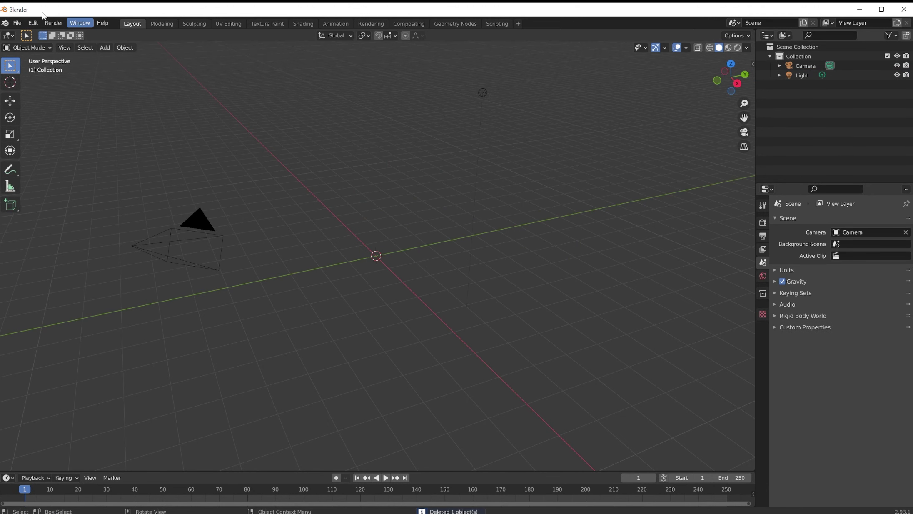
{"action": "left_click", "coordinate": [18, 23]}
{"action": "mouse_move", "coordinate": [52, 152]}
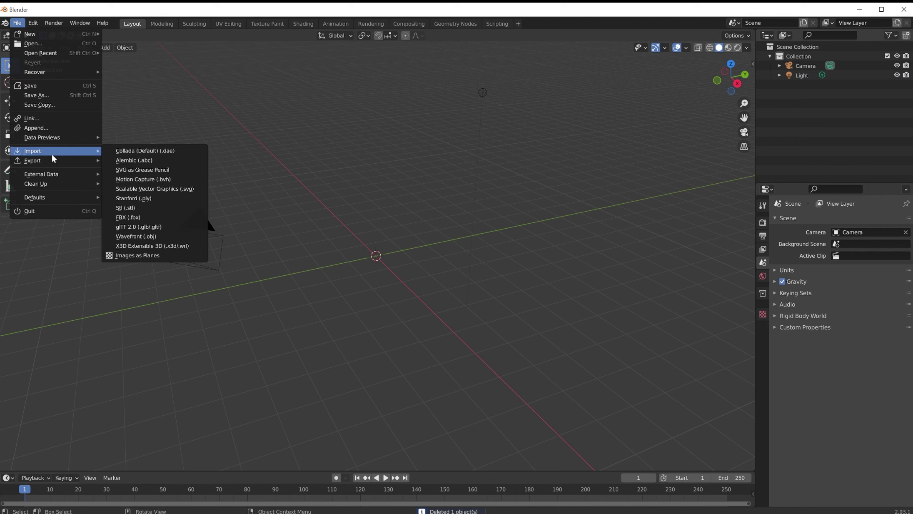
{"action": "left_click", "coordinate": [128, 219]}
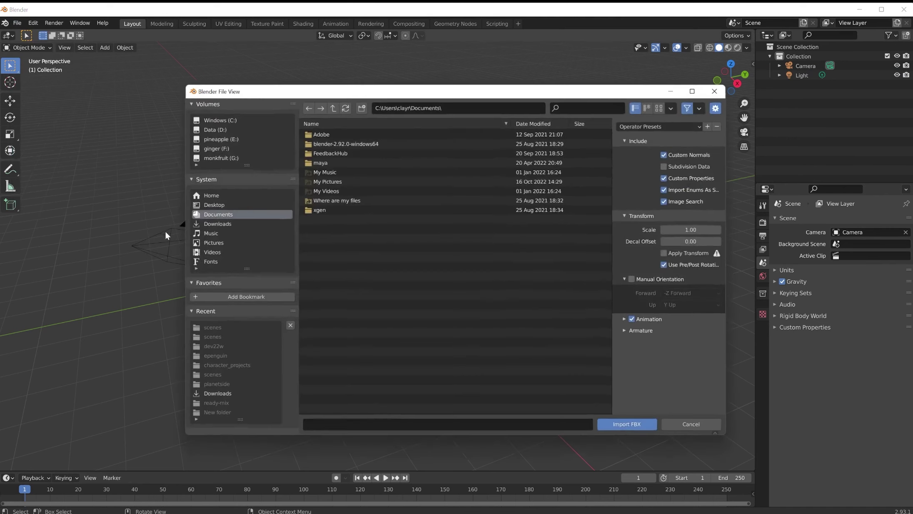
{"action": "left_click", "coordinate": [218, 147]}
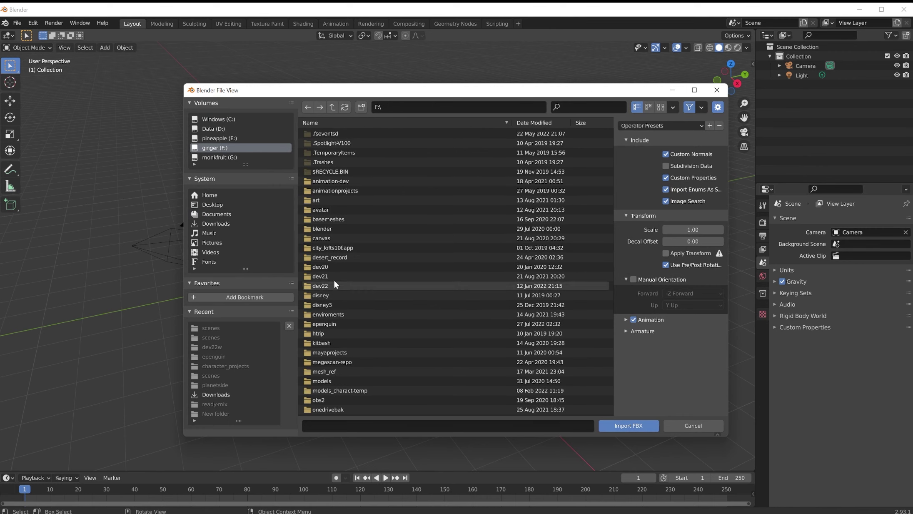
{"action": "left_click", "coordinate": [326, 266]}
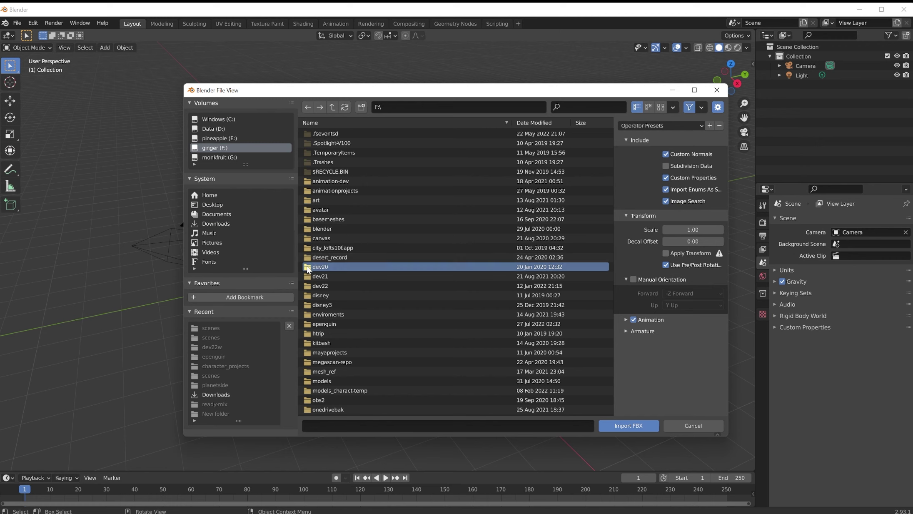
{"action": "double_click", "coordinate": [318, 266]}
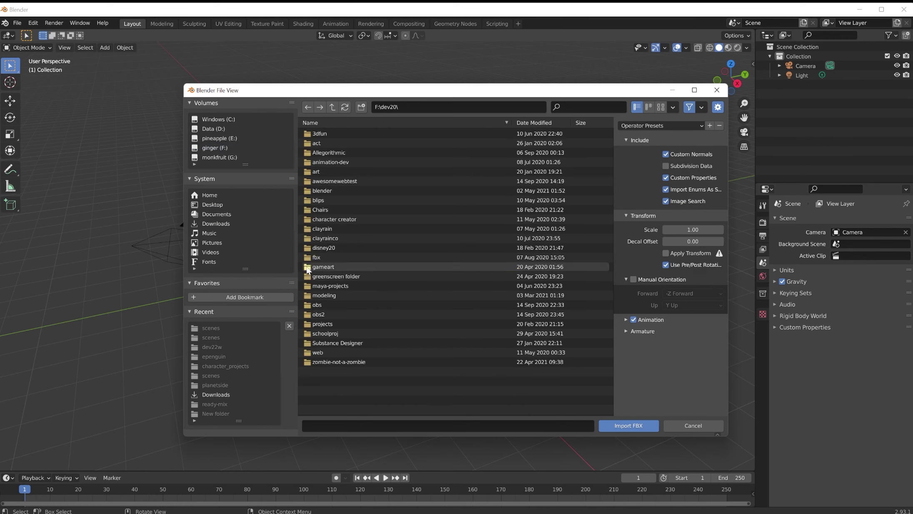
{"action": "double_click", "coordinate": [323, 162]}
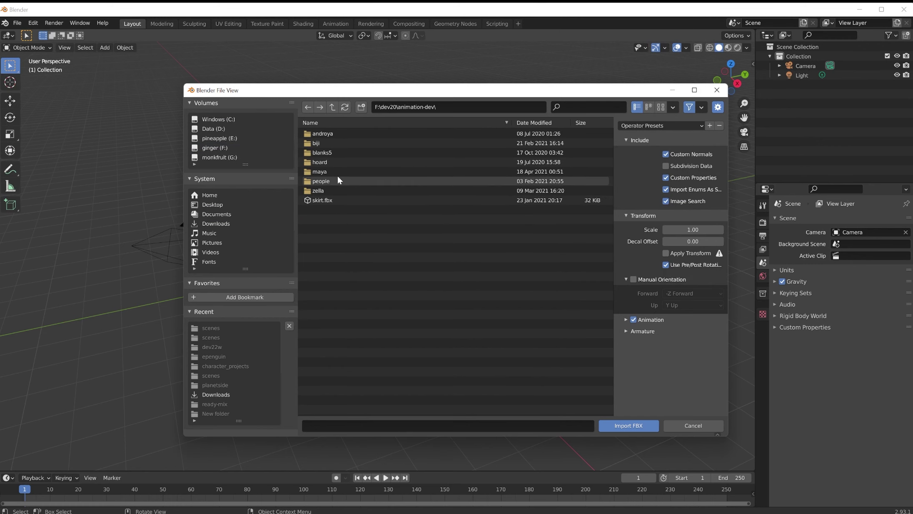
{"action": "double_click", "coordinate": [325, 143]}
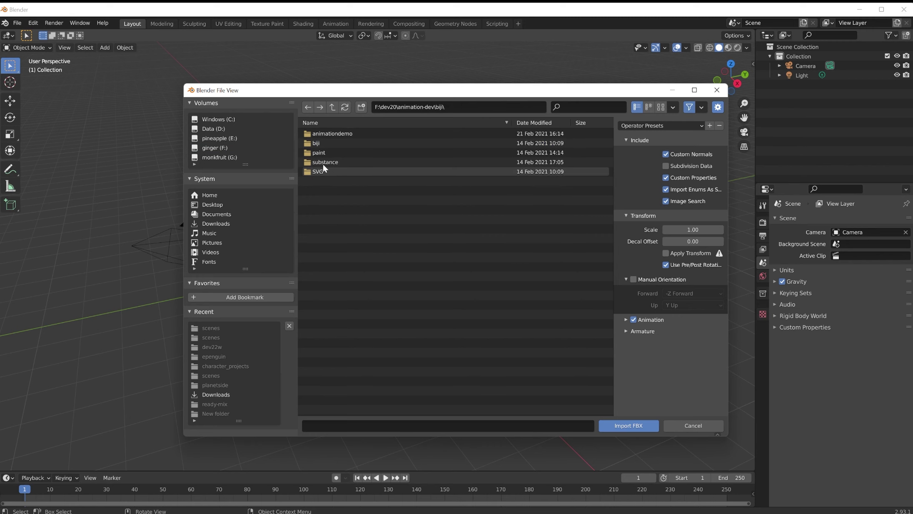
{"action": "double_click", "coordinate": [316, 144]}
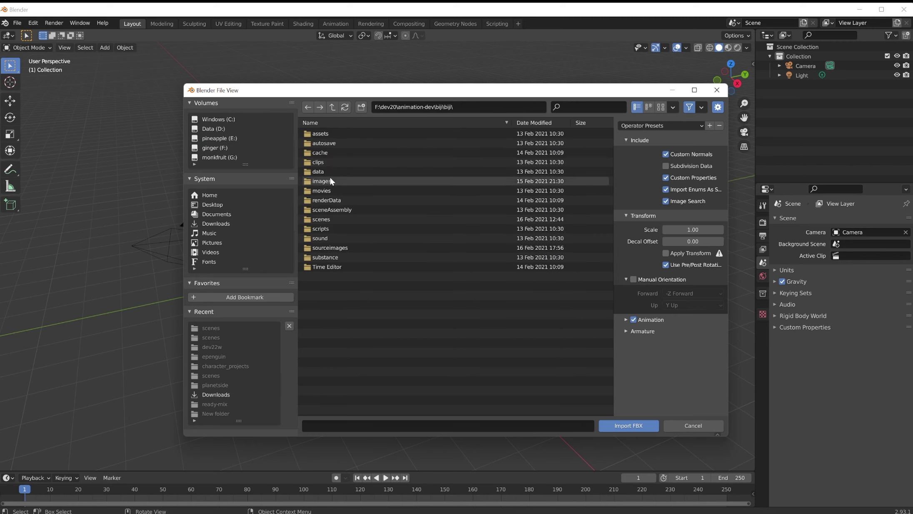
{"action": "double_click", "coordinate": [325, 219]}
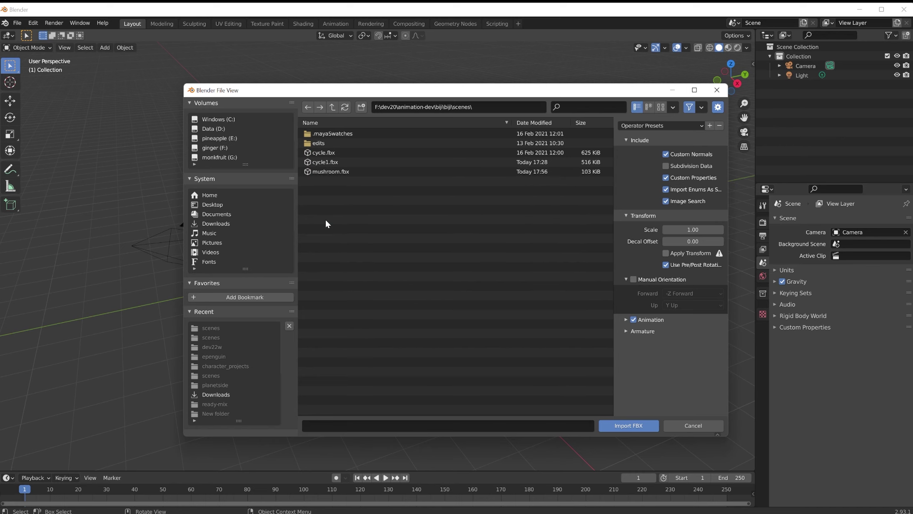
{"action": "double_click", "coordinate": [337, 170]}
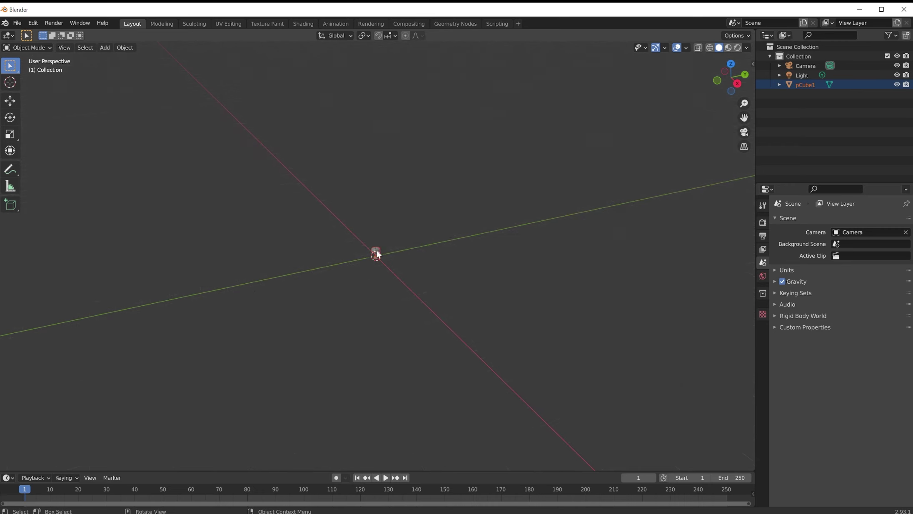
Step: Select the imported mushroom and assign an Image Texture to the Base Color of its lambert1 material
{"action": "scroll", "coordinate": [376, 255], "scroll_direction": "up", "scroll_amount": 5}
{"action": "left_click", "coordinate": [378, 214]}
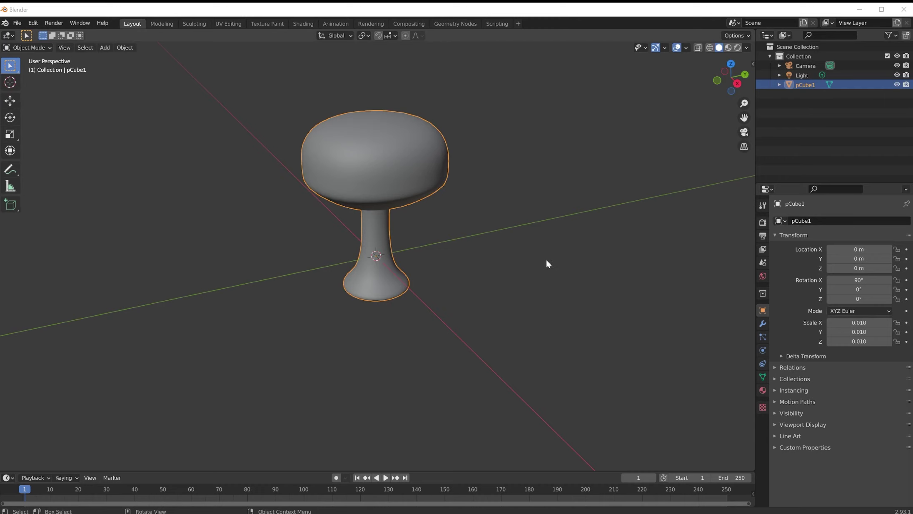
{"action": "left_click", "coordinate": [762, 391]}
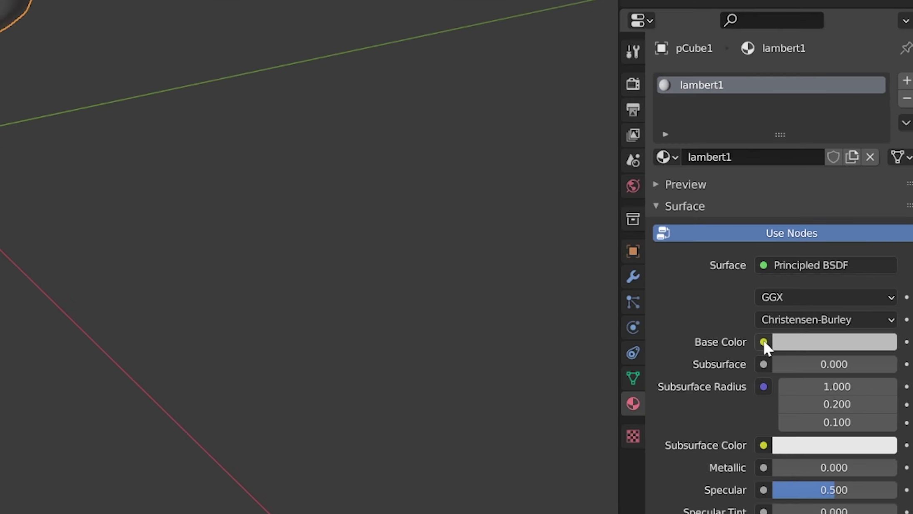
{"action": "left_click", "coordinate": [763, 341]}
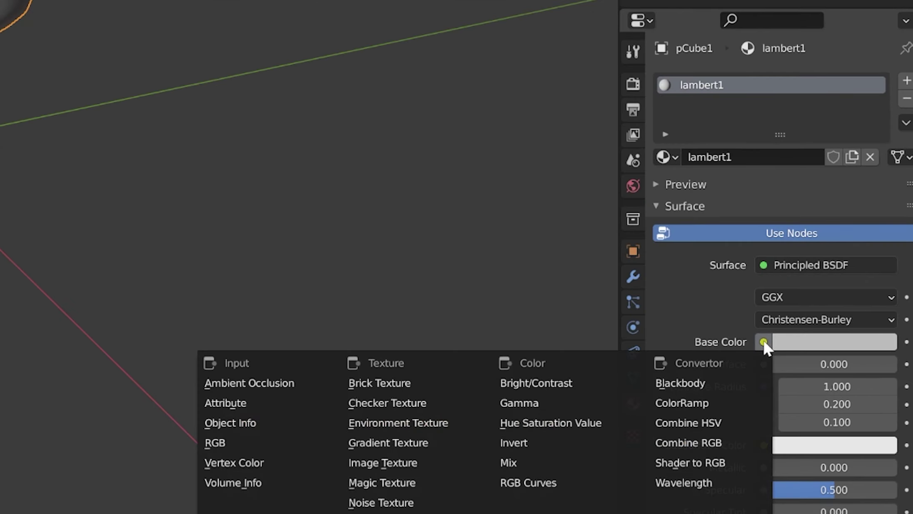
{"action": "left_click", "coordinate": [391, 461]}
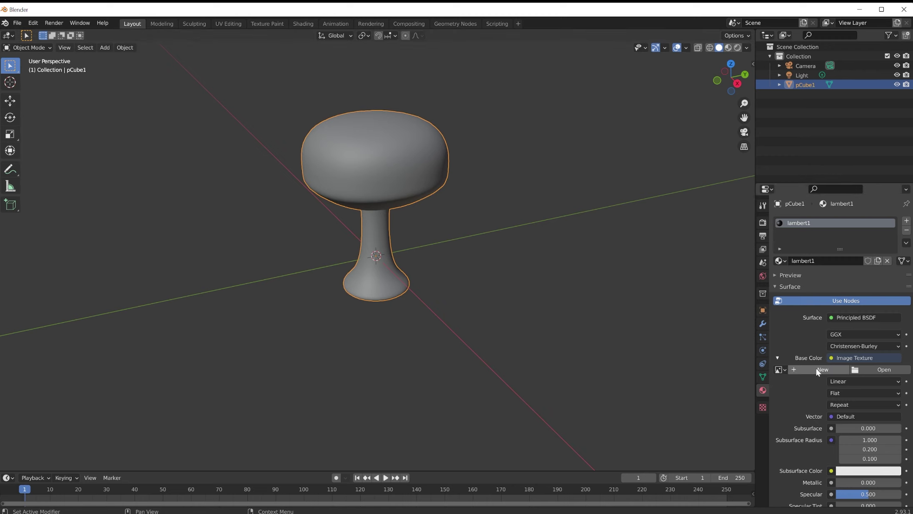
Step: Create a new blank image named mushroom for the Base Color texture, with Alpha turned off
{"action": "left_click", "coordinate": [816, 368]}
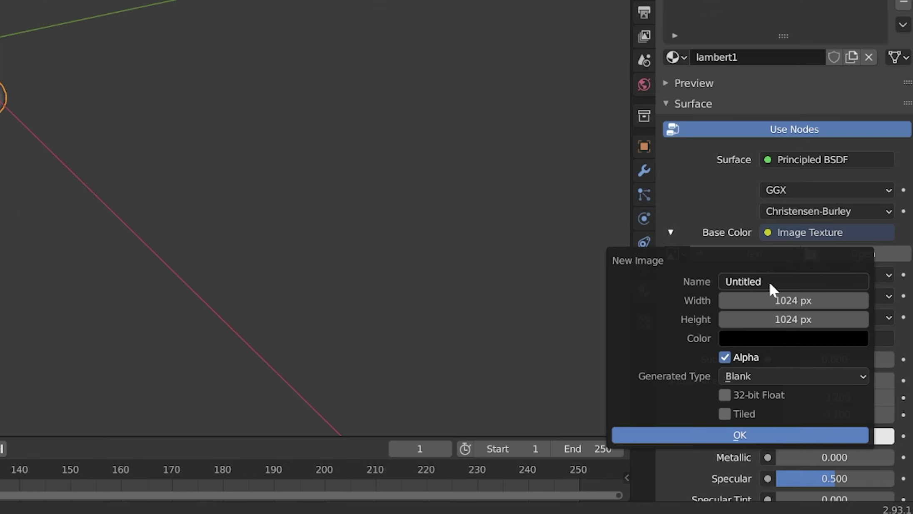
{"action": "left_click", "coordinate": [769, 282]}
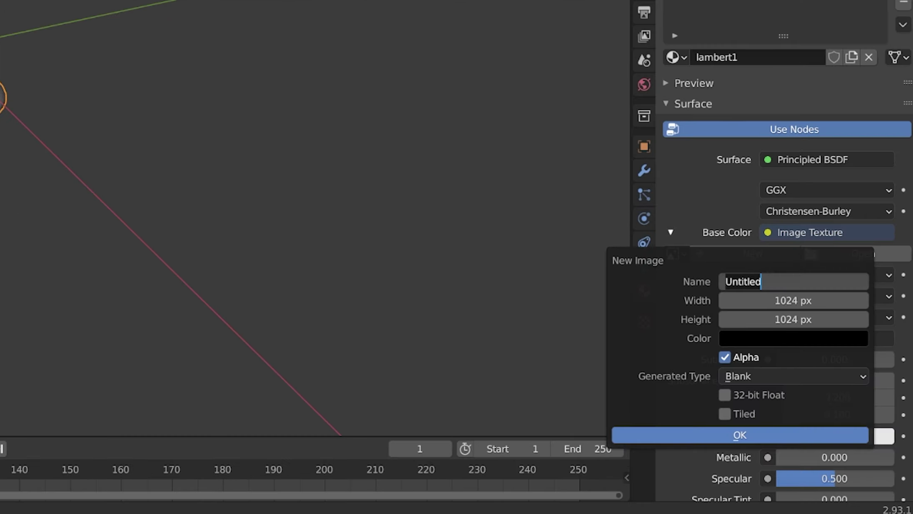
{"action": "type", "text": "mushroom"}
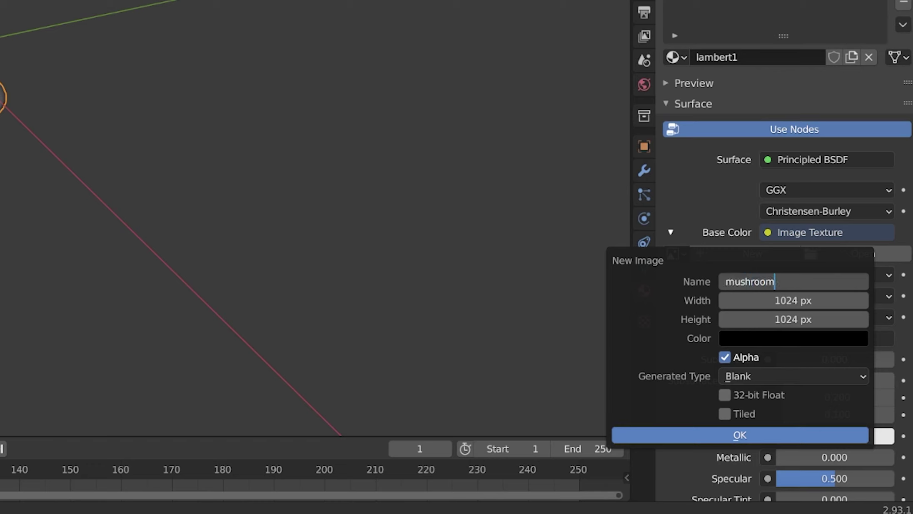
{"action": "key", "text": "Return"}
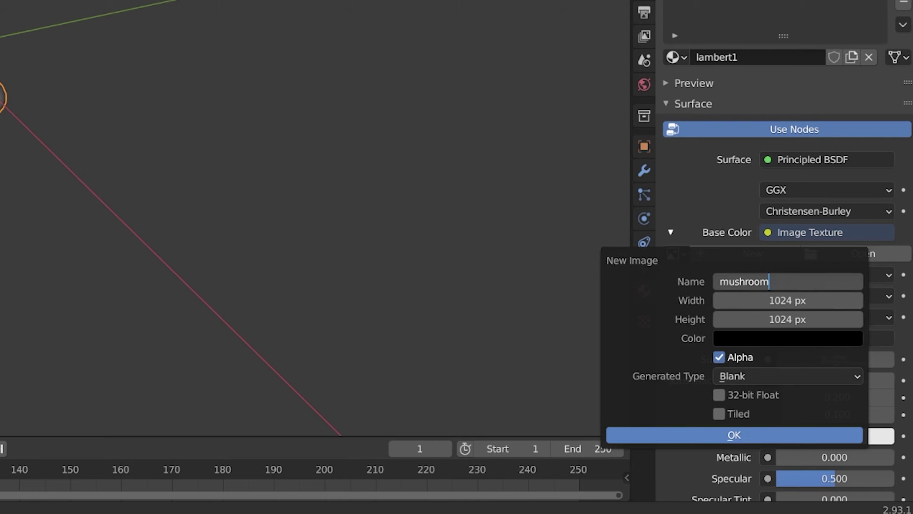
{"action": "key", "text": "Return"}
{"action": "left_click", "coordinate": [723, 358]}
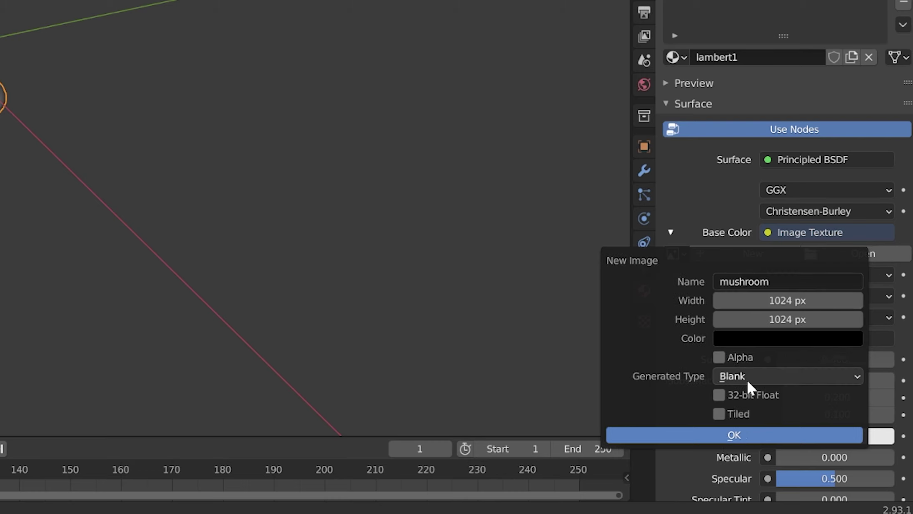
{"action": "left_click", "coordinate": [732, 436]}
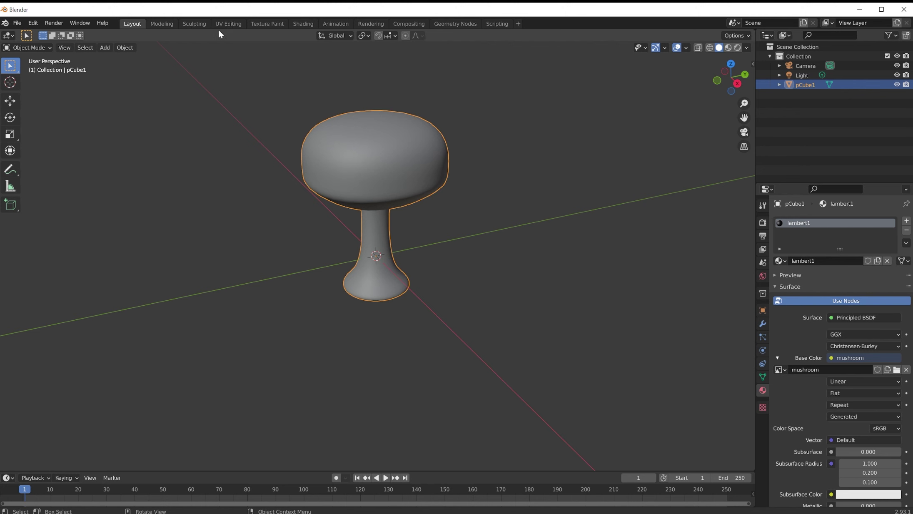
Step: Switch to the Texture Paint workspace and fill the whole mushroom with bright red using the Fill tool
{"action": "left_click", "coordinate": [262, 24]}
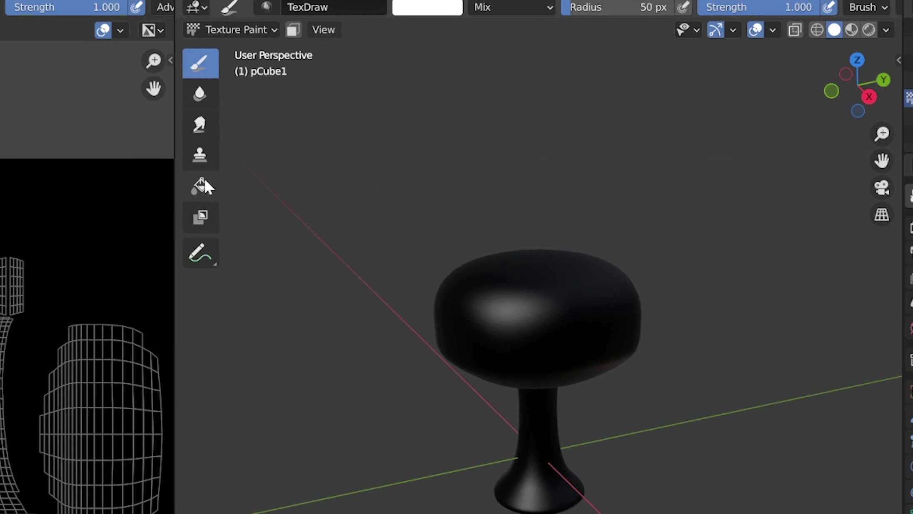
{"action": "left_click", "coordinate": [205, 180]}
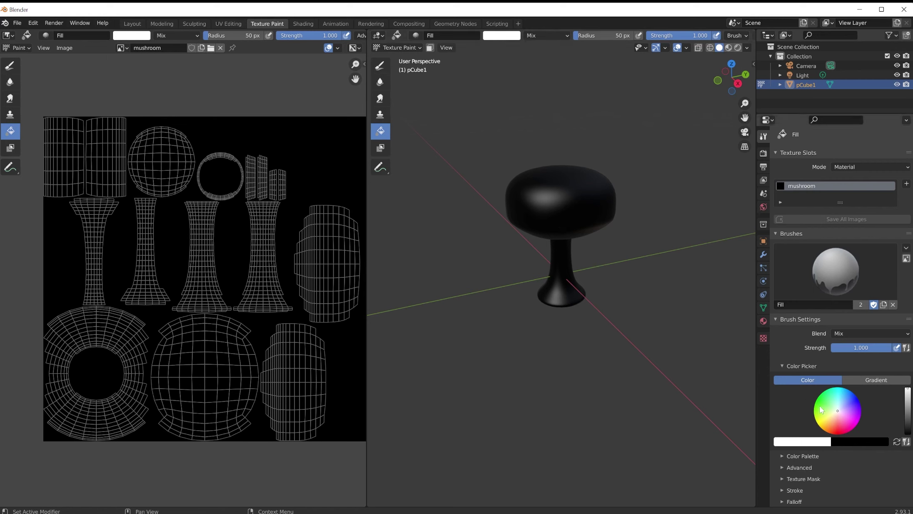
{"action": "left_click", "coordinate": [853, 429]}
{"action": "left_click_drag", "start_coordinate": [856, 427], "coordinate": [846, 434]}
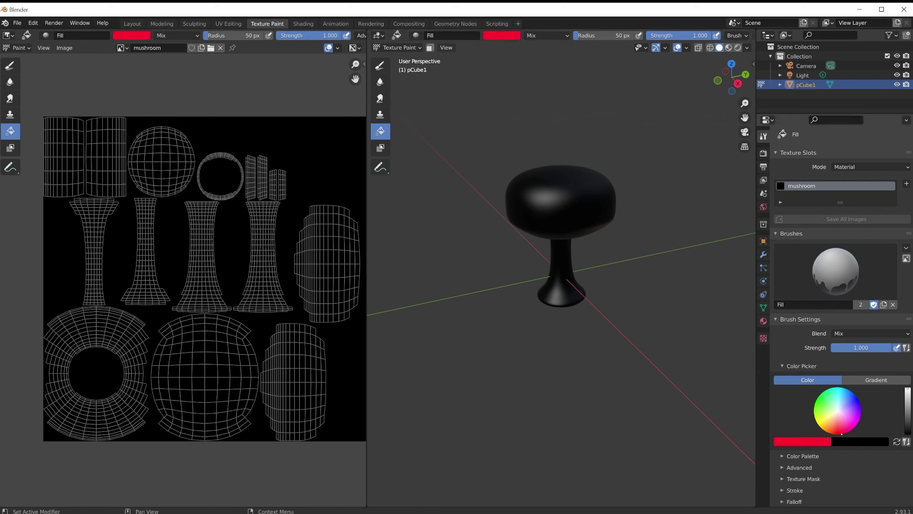
{"action": "left_click", "coordinate": [554, 204]}
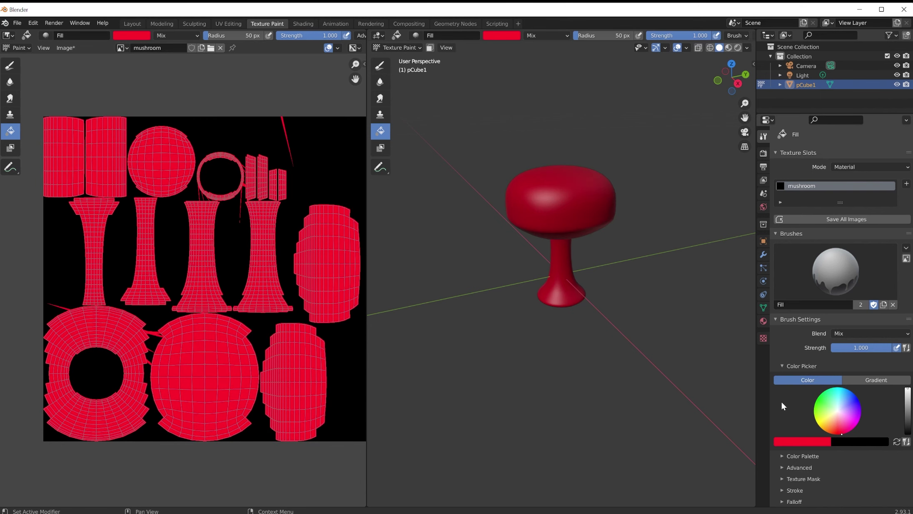
Step: Create a new color palette in the brush settings and add the current red to it
{"action": "scroll", "coordinate": [780, 400], "scroll_direction": "down", "scroll_amount": 4}
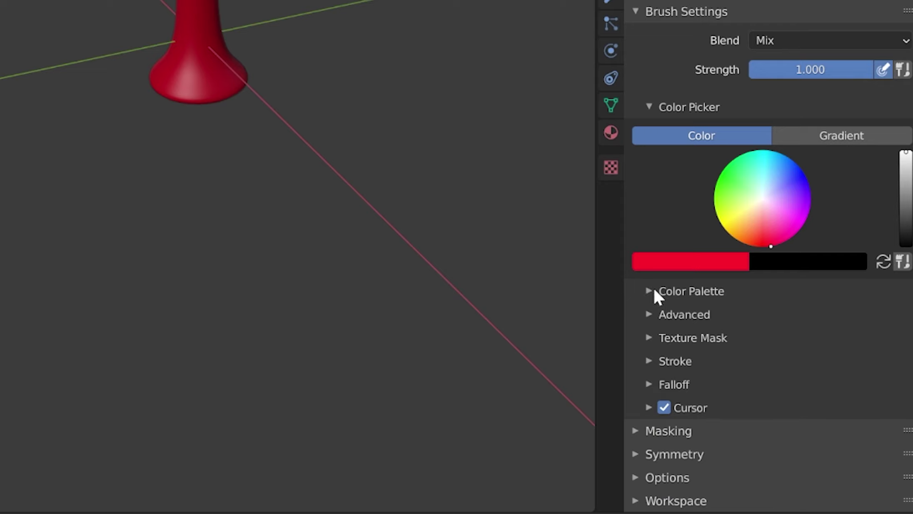
{"action": "left_click", "coordinate": [648, 290]}
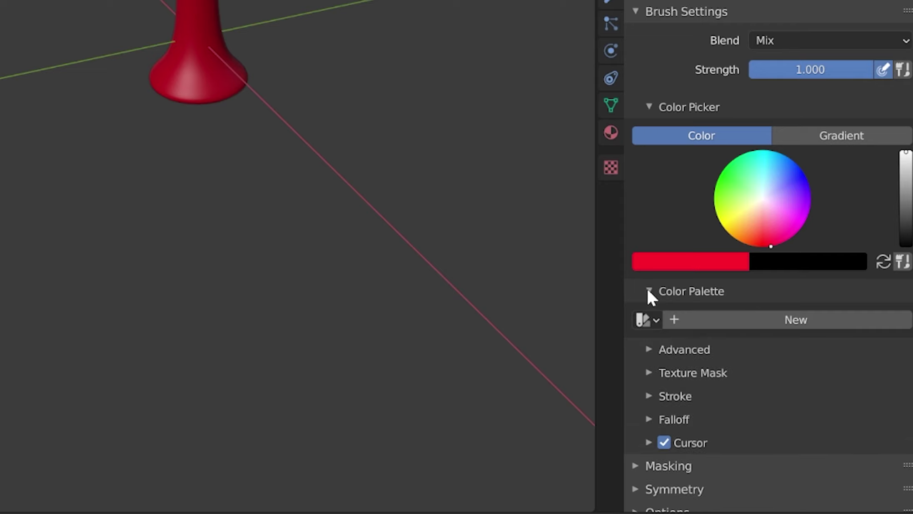
{"action": "left_click", "coordinate": [682, 318]}
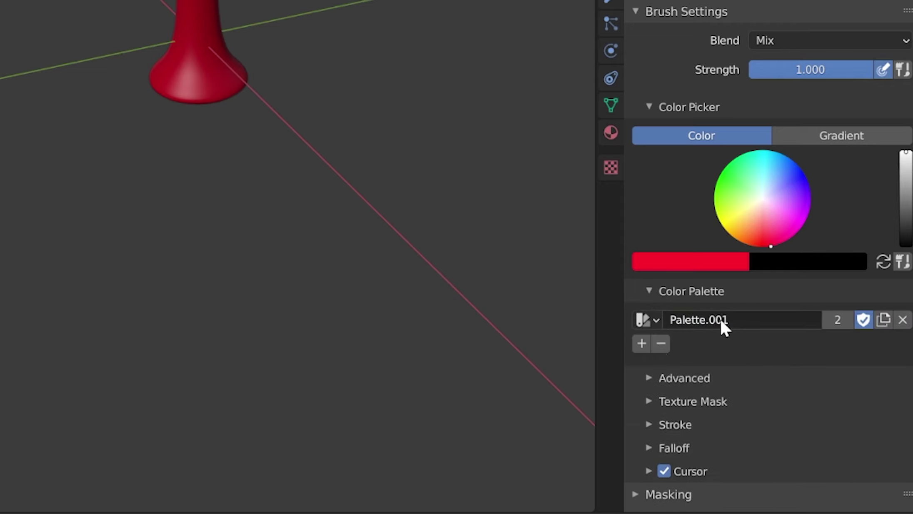
{"action": "left_click", "coordinate": [641, 344]}
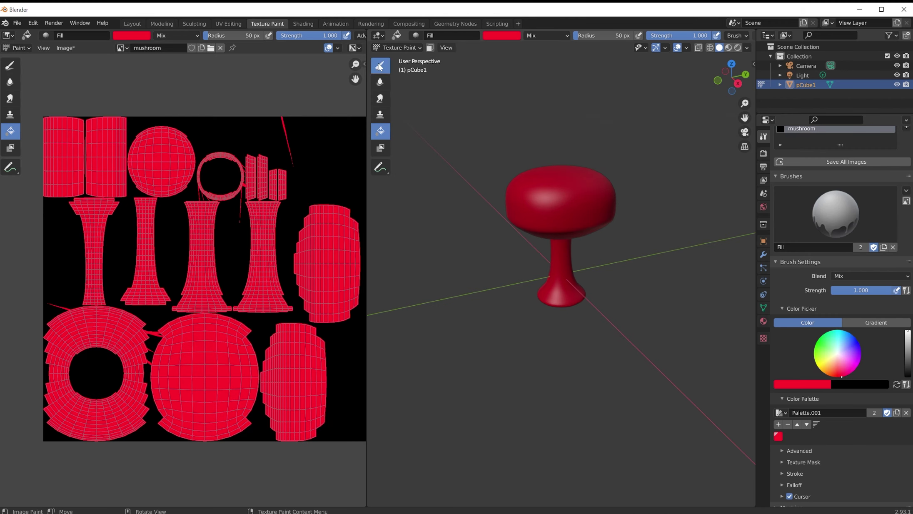
Step: Switch to the Draw brush with white and paint three dots around one side of the mushroom cap
{"action": "left_click", "coordinate": [380, 65]}
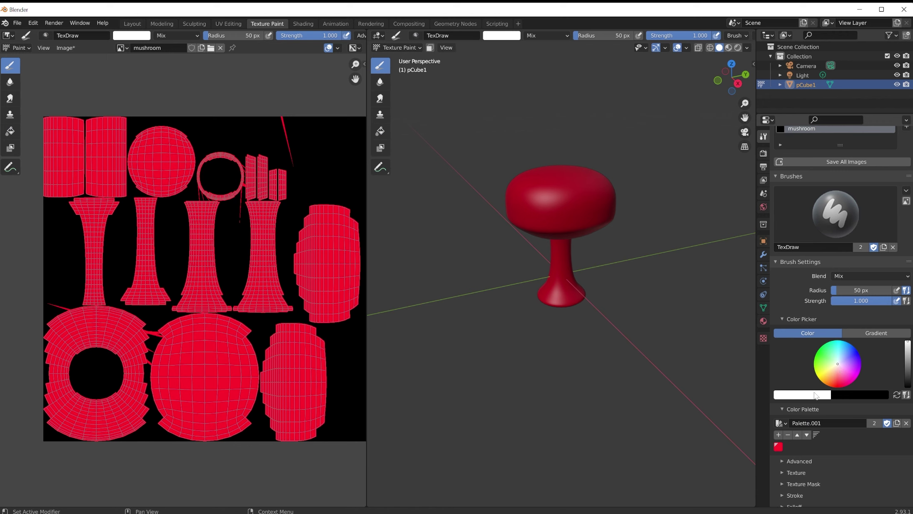
{"action": "left_click", "coordinate": [815, 395]}
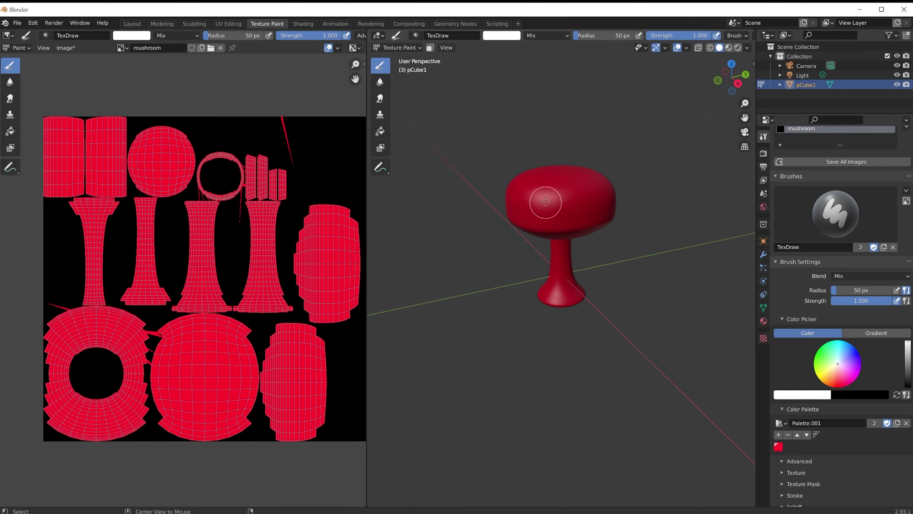
{"action": "scroll", "coordinate": [546, 203], "scroll_direction": "up", "scroll_amount": 4}
{"action": "left_click", "coordinate": [519, 132]}
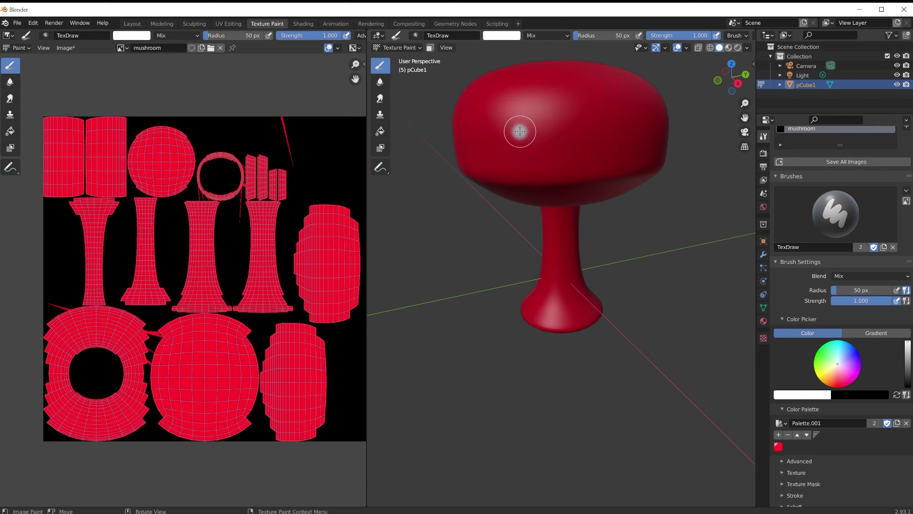
{"action": "left_click", "coordinate": [594, 124]}
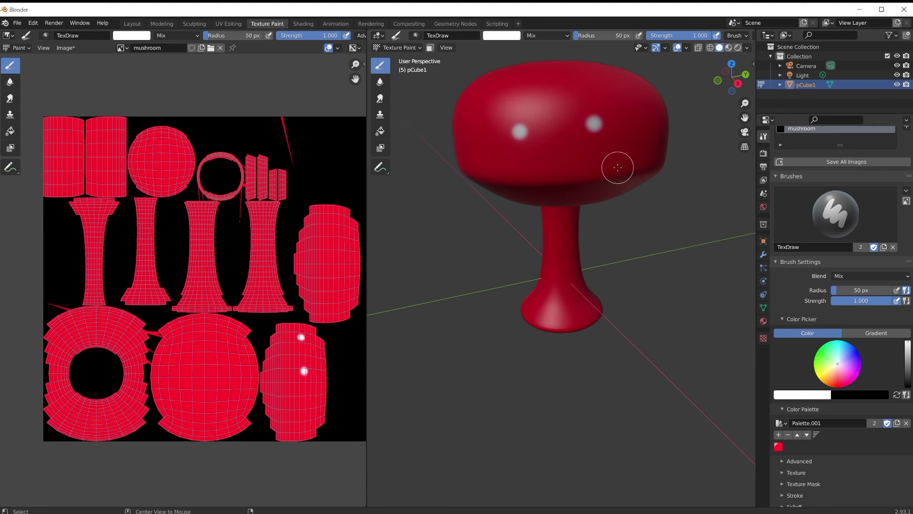
{"action": "middle_click_drag", "start_coordinate": [616, 163], "coordinate": [544, 167]}
{"action": "left_click", "coordinate": [544, 167]}
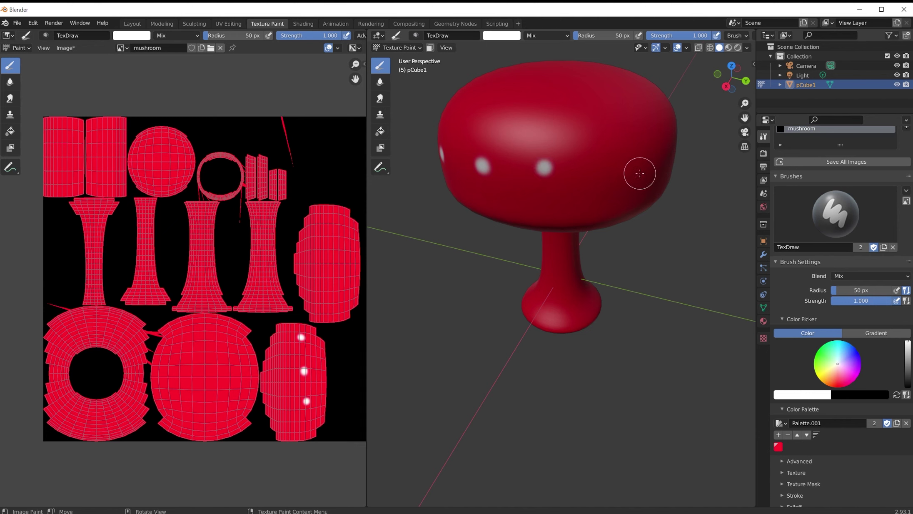
Step: Paint six white dots spread across the top of the cap from the top view
{"action": "middle_click_drag", "start_coordinate": [598, 183], "coordinate": [607, 188], "text": "alt"}
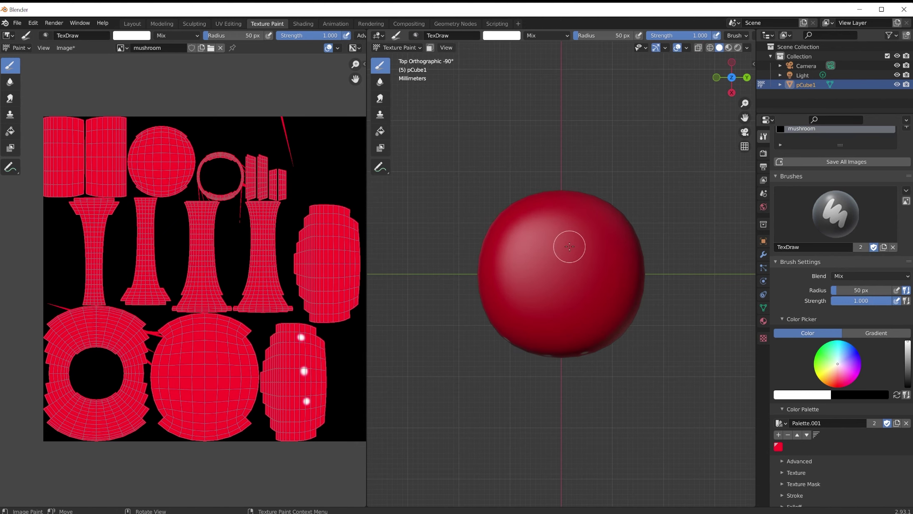
{"action": "left_click", "coordinate": [570, 247]}
{"action": "left_click", "coordinate": [519, 234]}
{"action": "left_click", "coordinate": [511, 282]}
{"action": "left_click", "coordinate": [558, 312]}
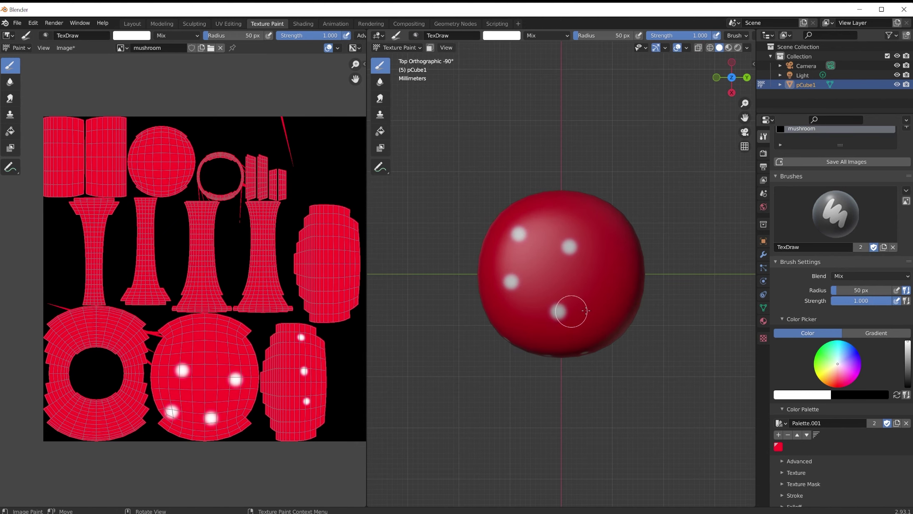
{"action": "left_click", "coordinate": [624, 287]}
{"action": "left_click", "coordinate": [592, 202]}
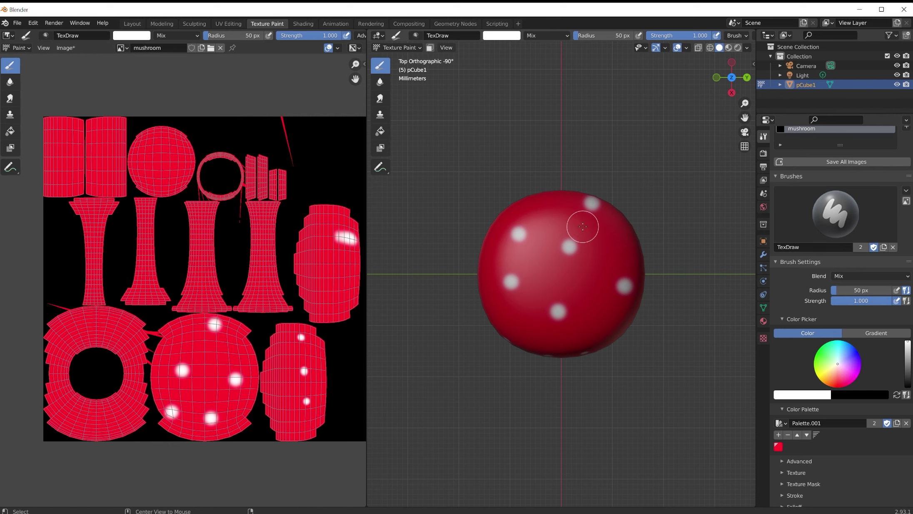
Step: Cover the stretched white dot on the cap's side with the palette's red
{"action": "middle_click_drag", "start_coordinate": [582, 226], "coordinate": [587, 297]}
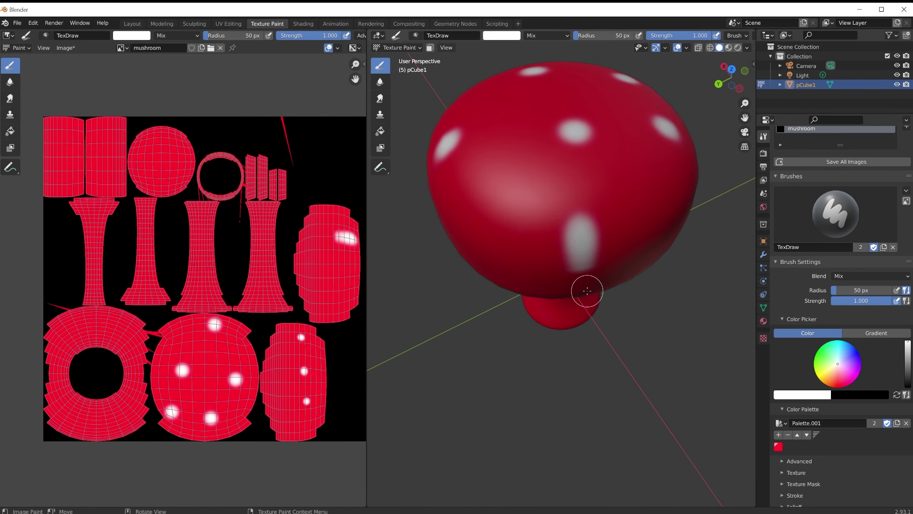
{"action": "left_click", "coordinate": [778, 447]}
{"action": "mouse_move", "coordinate": [575, 248]}
{"action": "left_mouse_down"}
{"action": "mouse_move", "coordinate": [587, 257]}
{"action": "mouse_move", "coordinate": [568, 236]}
{"action": "mouse_move", "coordinate": [583, 231]}
{"action": "mouse_move", "coordinate": [593, 265]}
{"action": "mouse_move", "coordinate": [591, 231]}
{"action": "mouse_move", "coordinate": [579, 224]}
{"action": "mouse_move", "coordinate": [573, 233]}
{"action": "left_mouse_up"}
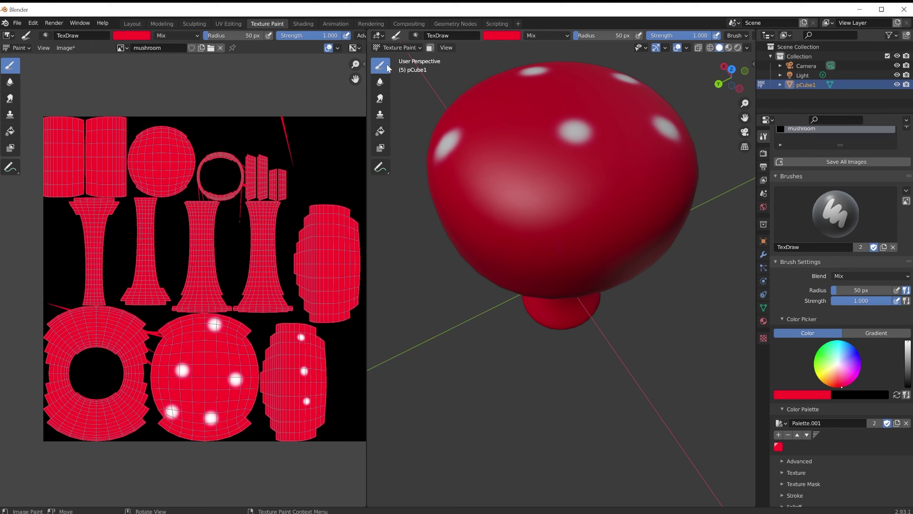
Step: Add white to the color palette and paint five white dots on the cap's side around the repaired area
{"action": "left_click", "coordinate": [838, 364]}
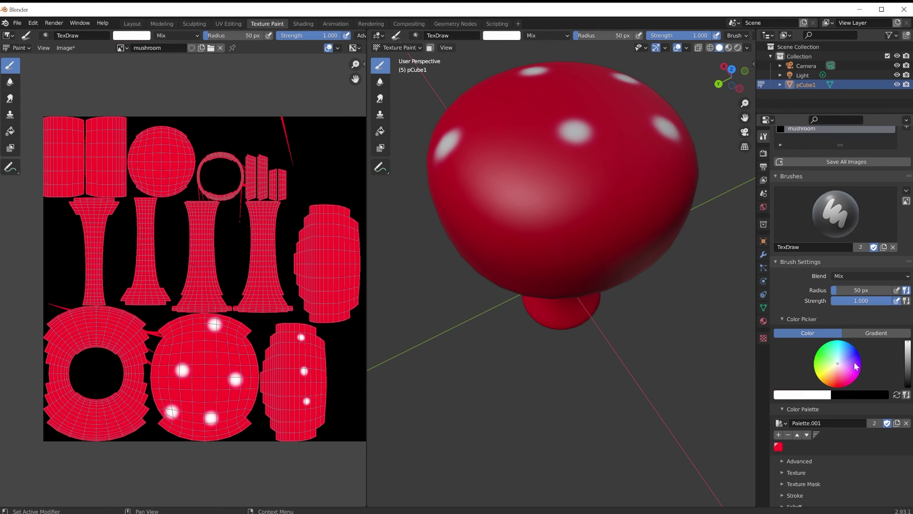
{"action": "left_click", "coordinate": [778, 435]}
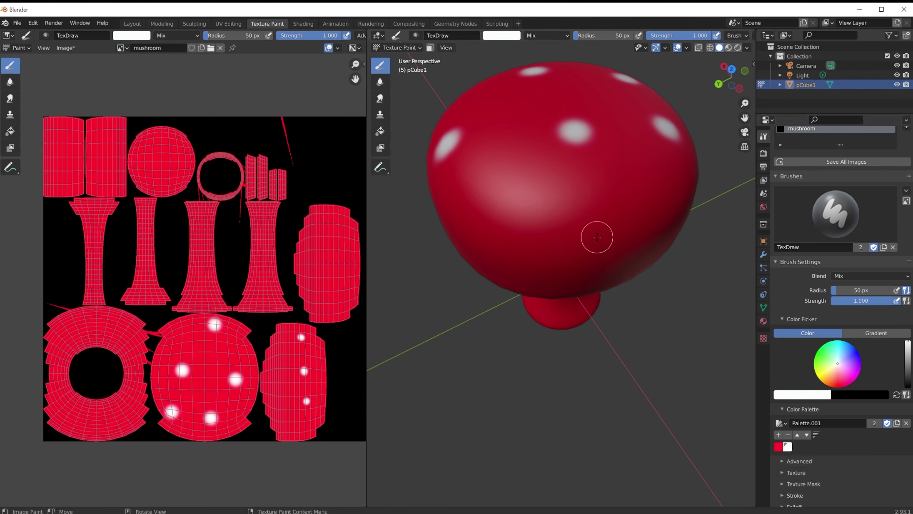
{"action": "left_click", "coordinate": [597, 237]}
{"action": "left_click", "coordinate": [517, 232]}
{"action": "left_click", "coordinate": [663, 200]}
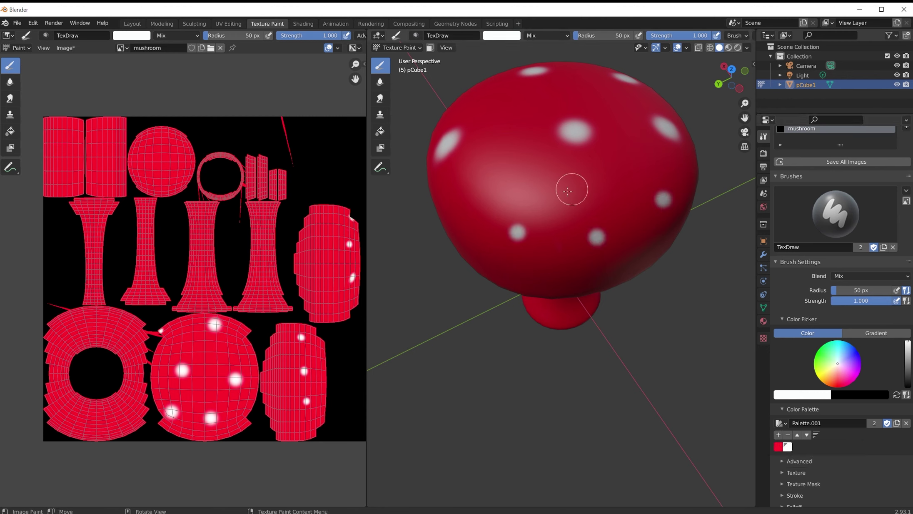
{"action": "left_click", "coordinate": [541, 192]}
{"action": "left_click", "coordinate": [511, 151]}
Step: Paint four more white dots on the neighbouring sides of the cap
{"action": "middle_click_drag", "start_coordinate": [593, 192], "coordinate": [547, 170]}
{"action": "left_click", "coordinate": [547, 170]}
{"action": "left_click", "coordinate": [628, 139]}
{"action": "middle_click_drag", "start_coordinate": [628, 139], "coordinate": [581, 167]}
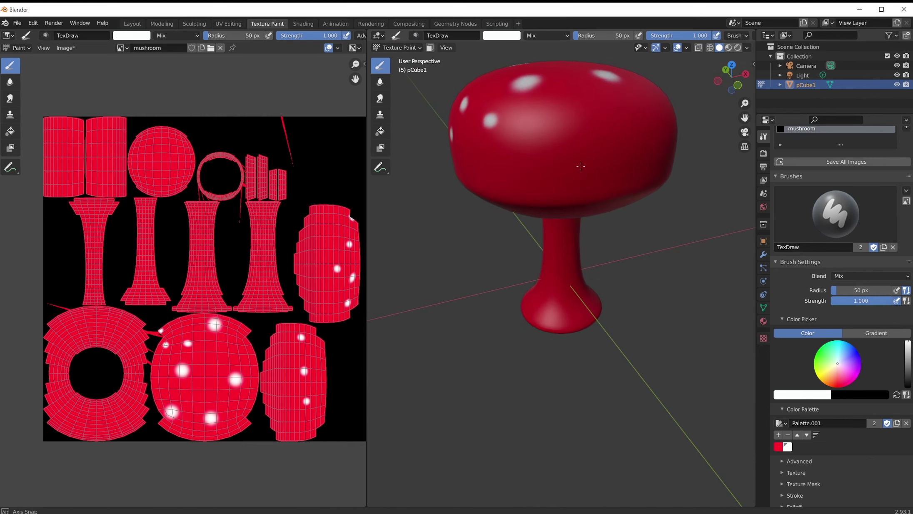
{"action": "left_click", "coordinate": [536, 132]}
{"action": "left_click", "coordinate": [622, 139]}
Step: Fill the remaining bare areas around the cap's sides with more white dots
{"action": "mouse_move", "coordinate": [621, 139]}
{"action": "middle_mouse_down"}
{"action": "mouse_move", "coordinate": [615, 179]}
{"action": "mouse_move", "coordinate": [544, 164]}
{"action": "mouse_move", "coordinate": [553, 158]}
{"action": "middle_mouse_up"}
{"action": "left_click", "coordinate": [554, 164]}
{"action": "left_click", "coordinate": [586, 175]}
{"action": "middle_click_drag", "start_coordinate": [627, 167], "coordinate": [584, 171]}
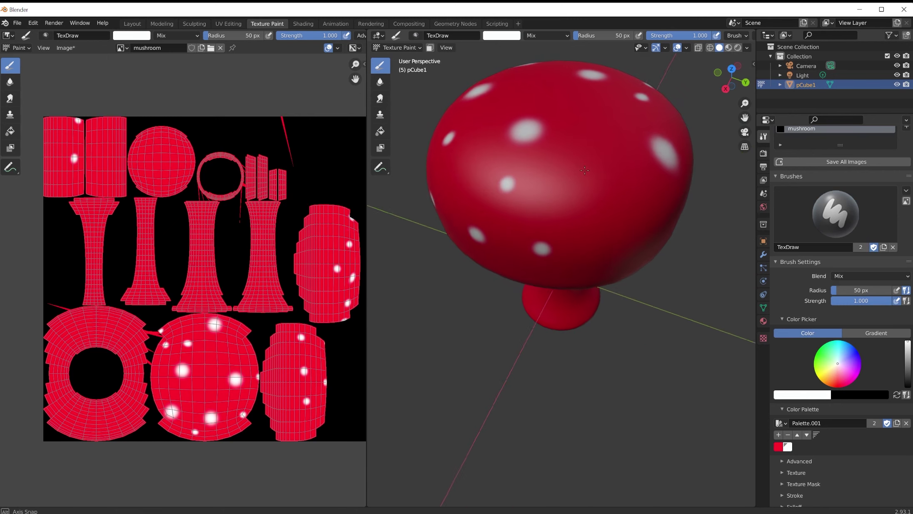
{"action": "middle_click_drag", "start_coordinate": [617, 238], "coordinate": [571, 194]}
{"action": "left_click", "coordinate": [514, 170]}
{"action": "left_click", "coordinate": [585, 167]}
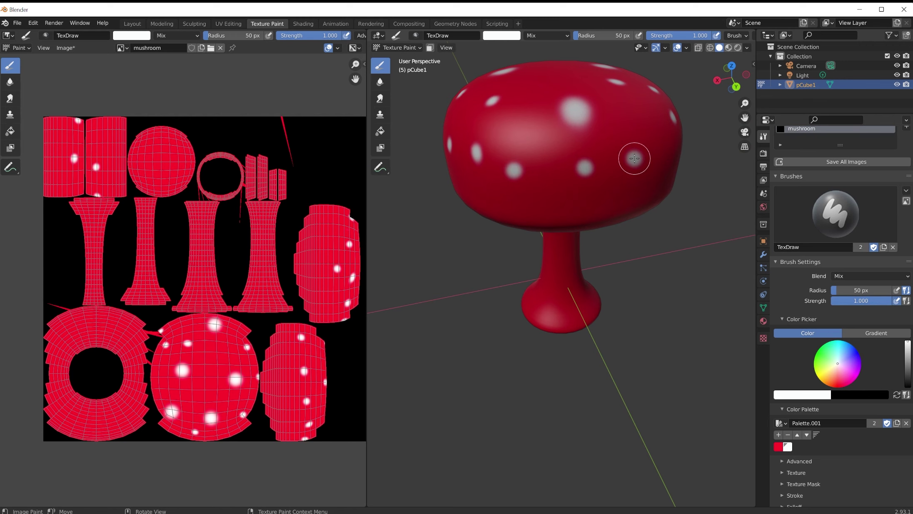
{"action": "mouse_move", "coordinate": [651, 164]}
{"action": "middle_mouse_down"}
{"action": "mouse_move", "coordinate": [609, 177]}
{"action": "mouse_move", "coordinate": [558, 161]}
{"action": "mouse_move", "coordinate": [557, 182]}
{"action": "mouse_move", "coordinate": [622, 184]}
{"action": "mouse_move", "coordinate": [545, 184]}
{"action": "mouse_move", "coordinate": [597, 197]}
{"action": "mouse_move", "coordinate": [527, 190]}
{"action": "mouse_move", "coordinate": [552, 172]}
{"action": "mouse_move", "coordinate": [544, 183]}
{"action": "middle_mouse_up"}
{"action": "left_click", "coordinate": [570, 143]}
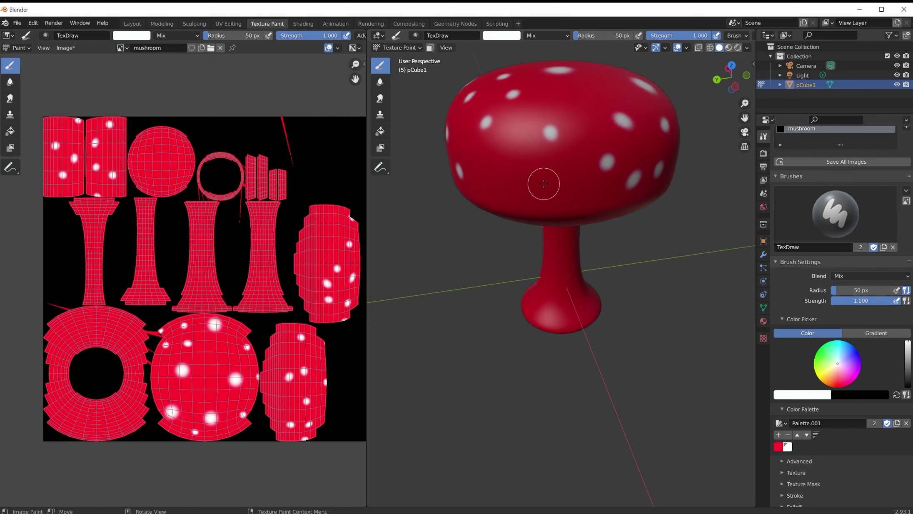
Step: Set the brush radius to 63 px and keep its strength at 1.000
{"action": "key", "text": "f"}
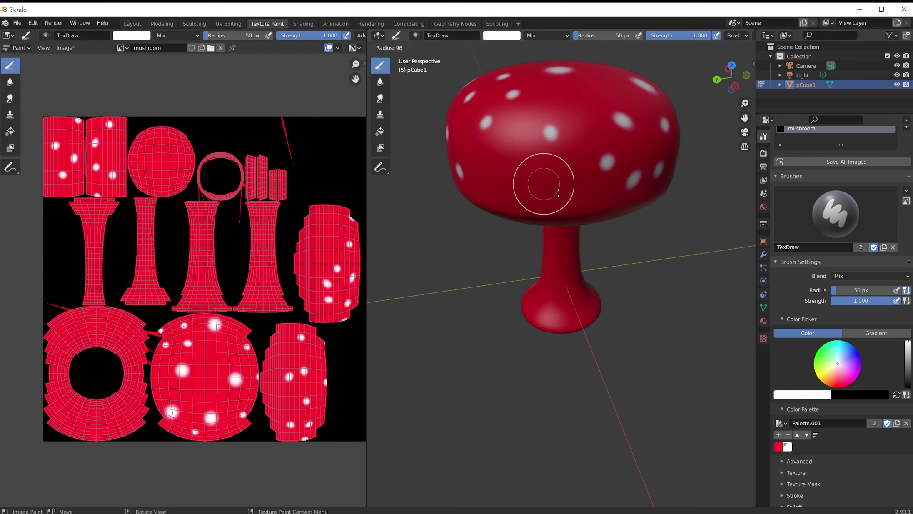
{"action": "left_click", "coordinate": [548, 190]}
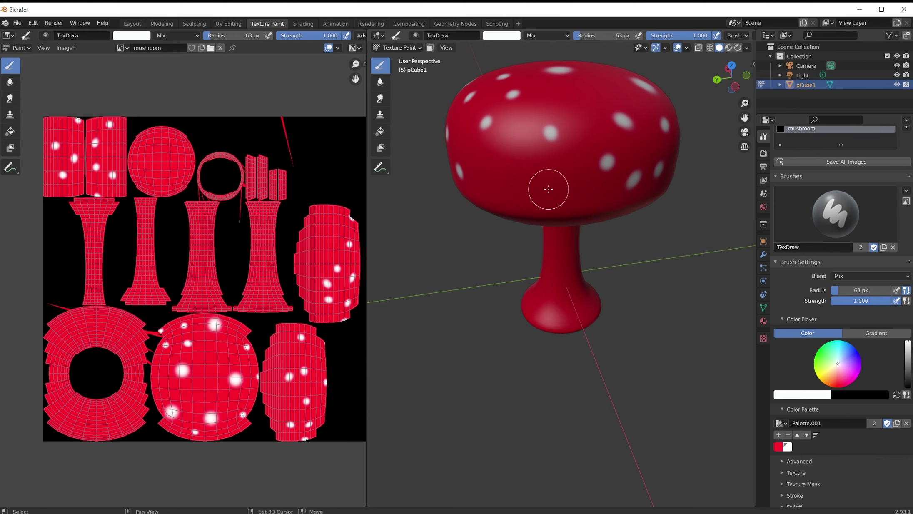
{"action": "key", "text": "shift+f"}
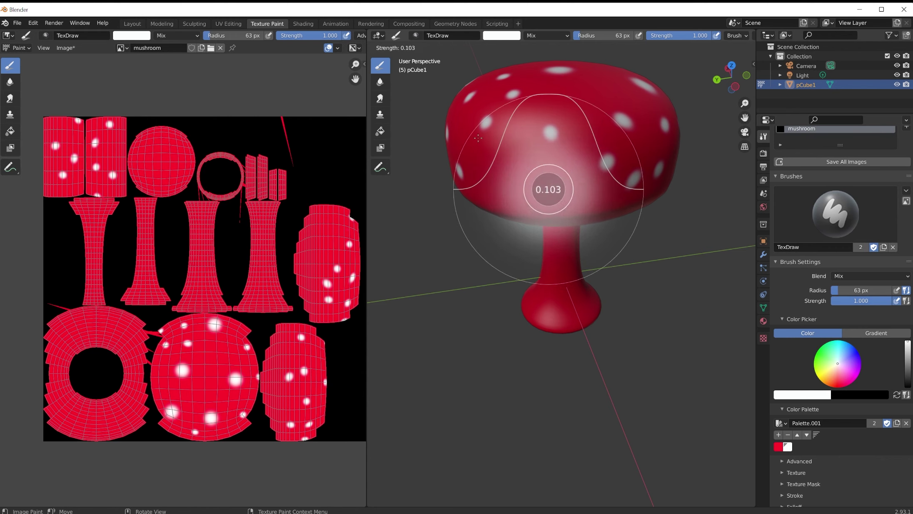
{"action": "left_click", "coordinate": [589, 167]}
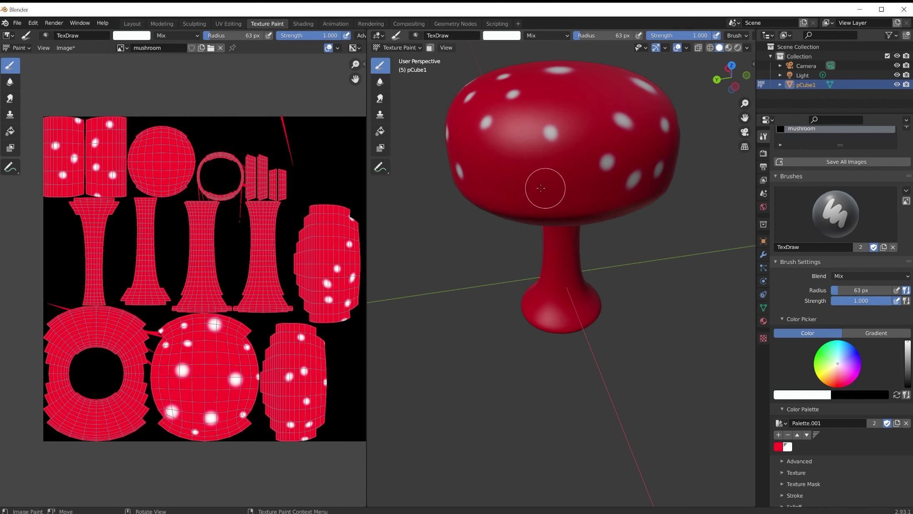
Step: Choose pure blue as the brush color and add it to the color palette
{"action": "middle_click_drag", "start_coordinate": [610, 200], "coordinate": [504, 152]}
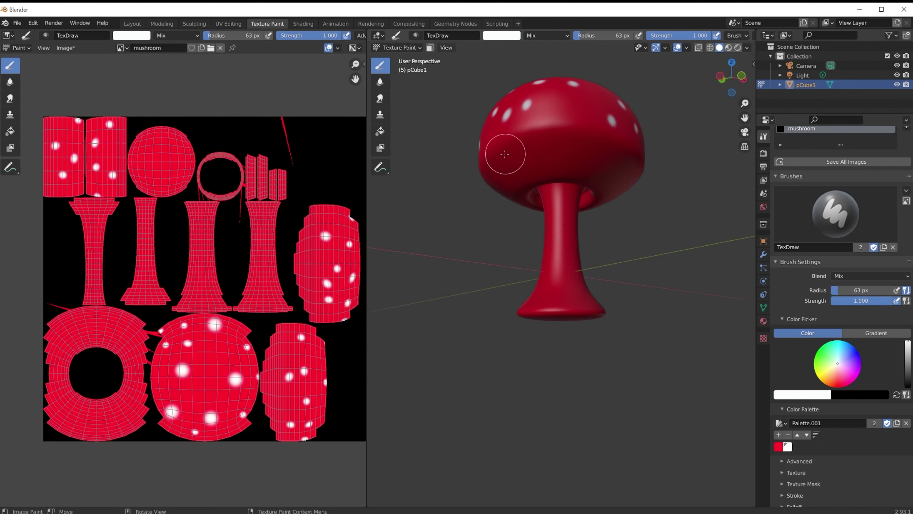
{"action": "left_click", "coordinate": [858, 353]}
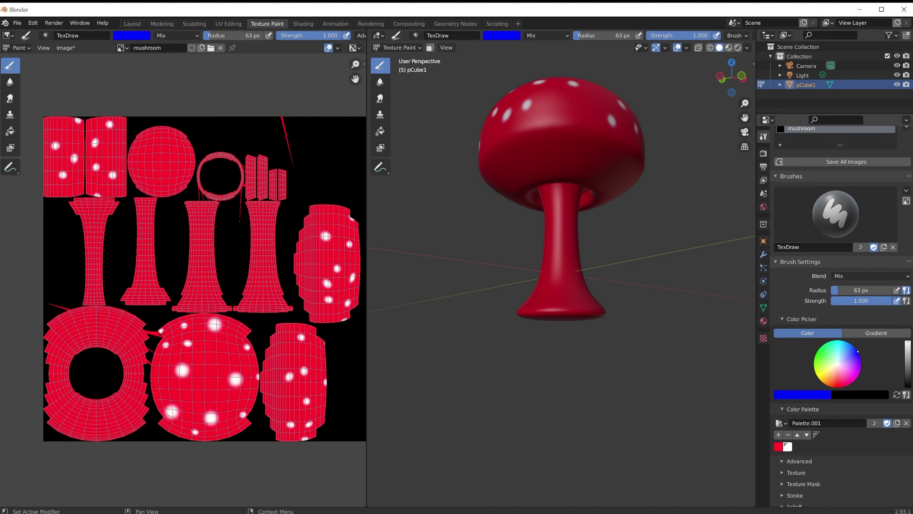
{"action": "left_click", "coordinate": [781, 438]}
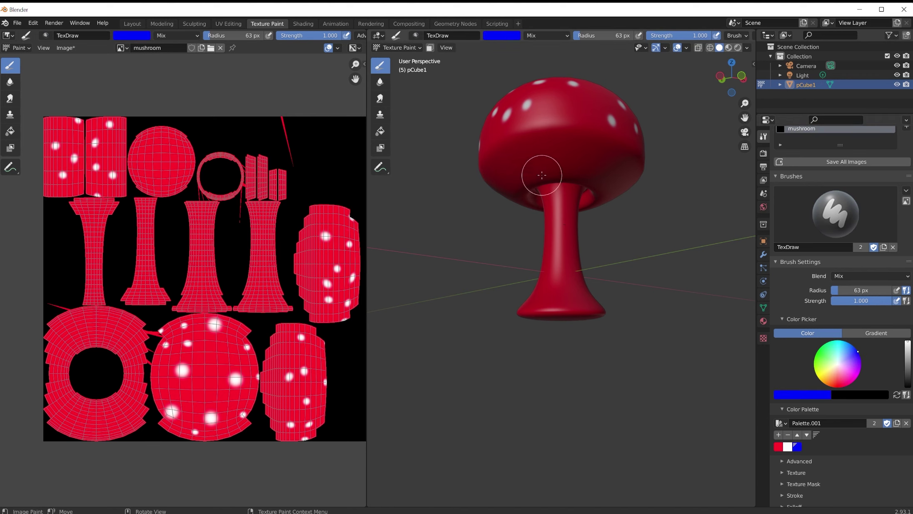
Step: Set the brush radius to 97 px and paint a blue ring on the cap's underside around the stem
{"action": "middle_click_drag", "start_coordinate": [543, 175], "coordinate": [553, 157]}
{"action": "scroll", "coordinate": [545, 160], "scroll_direction": "down", "scroll_amount": 2}
{"action": "scroll", "coordinate": [545, 160], "scroll_direction": "up", "scroll_amount": 3}
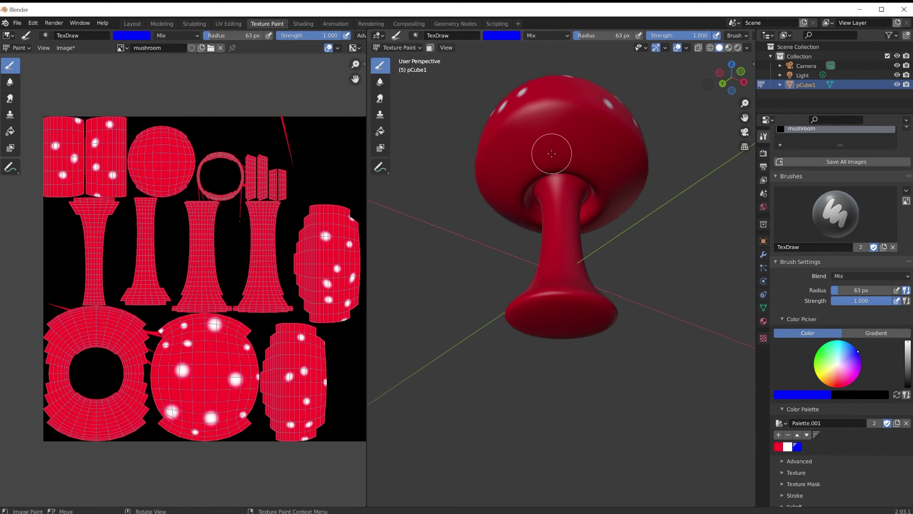
{"action": "key", "text": "f"}
{"action": "left_click", "coordinate": [583, 155]}
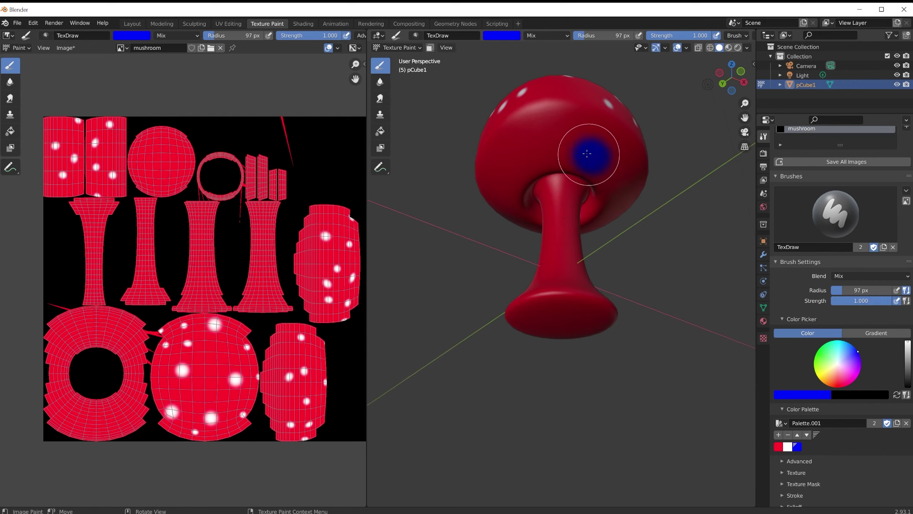
{"action": "left_click_drag", "start_coordinate": [587, 154], "coordinate": [551, 150]}
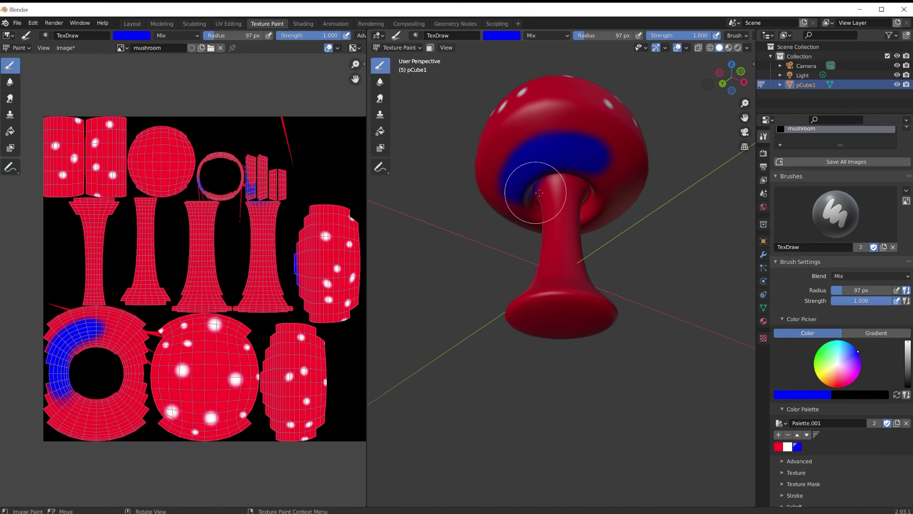
{"action": "middle_click_drag", "start_coordinate": [519, 189], "coordinate": [516, 210]}
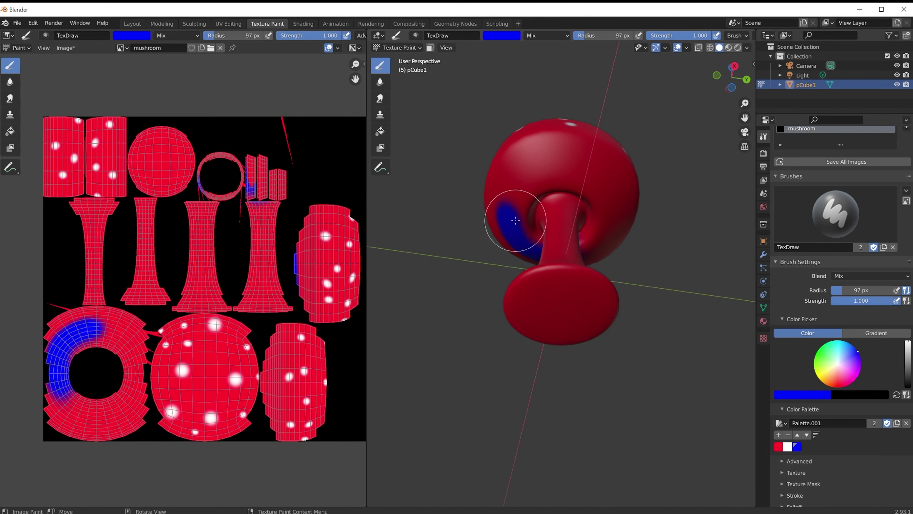
{"action": "left_click_drag", "start_coordinate": [585, 189], "coordinate": [634, 205]}
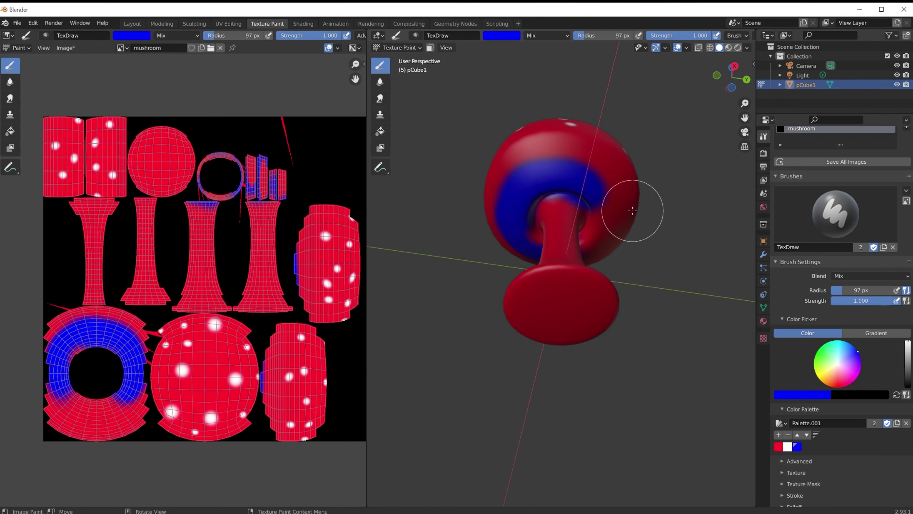
{"action": "middle_click_drag", "start_coordinate": [634, 206], "coordinate": [543, 202]}
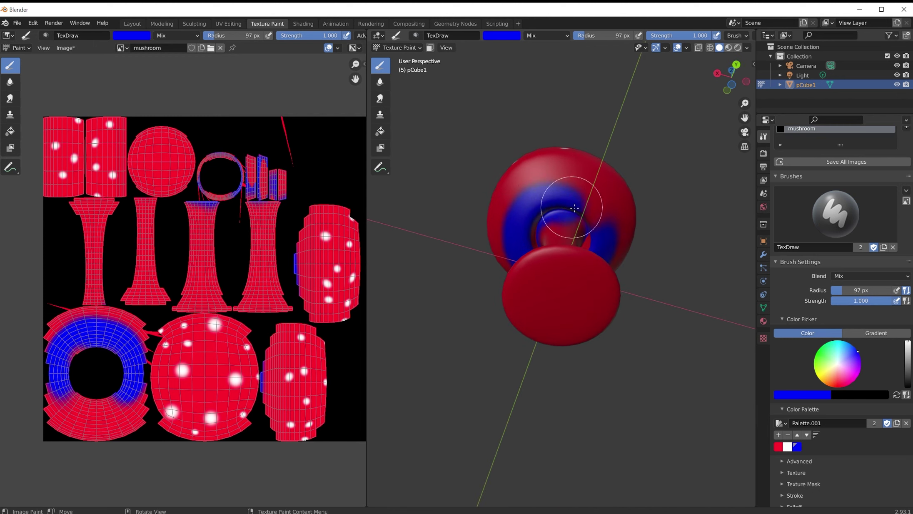
{"action": "middle_click_drag", "start_coordinate": [593, 218], "coordinate": [585, 209]}
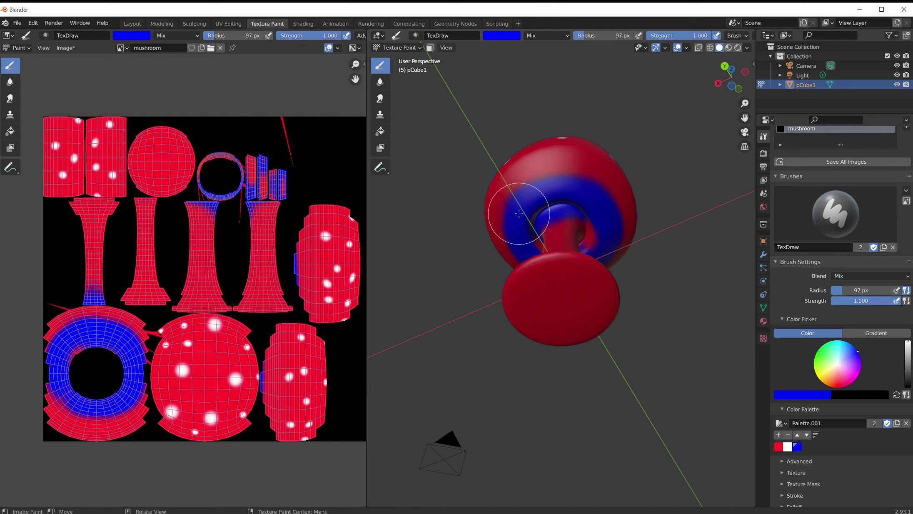
Step: Paint blue over the upper end of the stem just below the cap
{"action": "mouse_move", "coordinate": [520, 197]}
{"action": "middle_mouse_down"}
{"action": "mouse_move", "coordinate": [561, 209]}
{"action": "mouse_move", "coordinate": [443, 206]}
{"action": "mouse_move", "coordinate": [472, 212]}
{"action": "middle_mouse_up"}
{"action": "scroll", "coordinate": [534, 203], "scroll_direction": "down", "scroll_amount": 5}
{"action": "scroll", "coordinate": [563, 187], "scroll_direction": "up", "scroll_amount": 3}
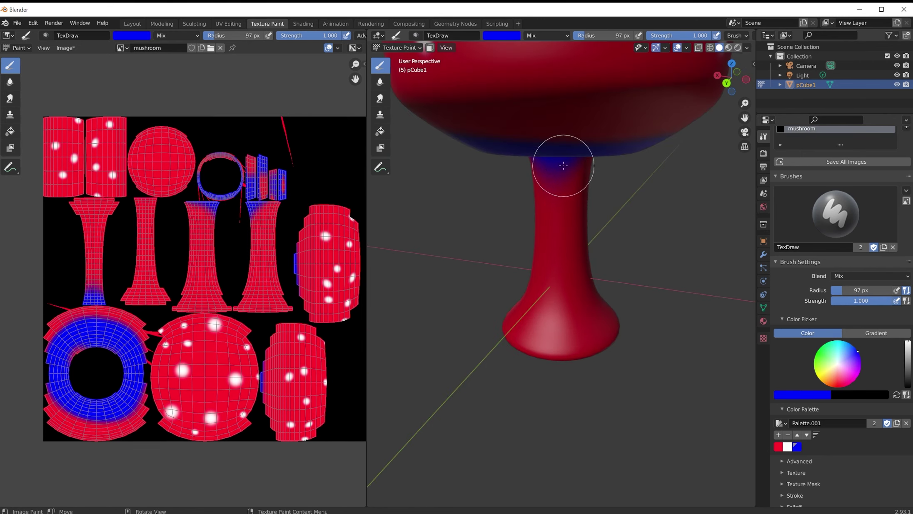
{"action": "scroll", "coordinate": [555, 198], "scroll_direction": "down", "scroll_amount": 5}
{"action": "scroll", "coordinate": [554, 198], "scroll_direction": "up", "scroll_amount": 5}
{"action": "middle_click_drag", "start_coordinate": [554, 197], "coordinate": [561, 189]}
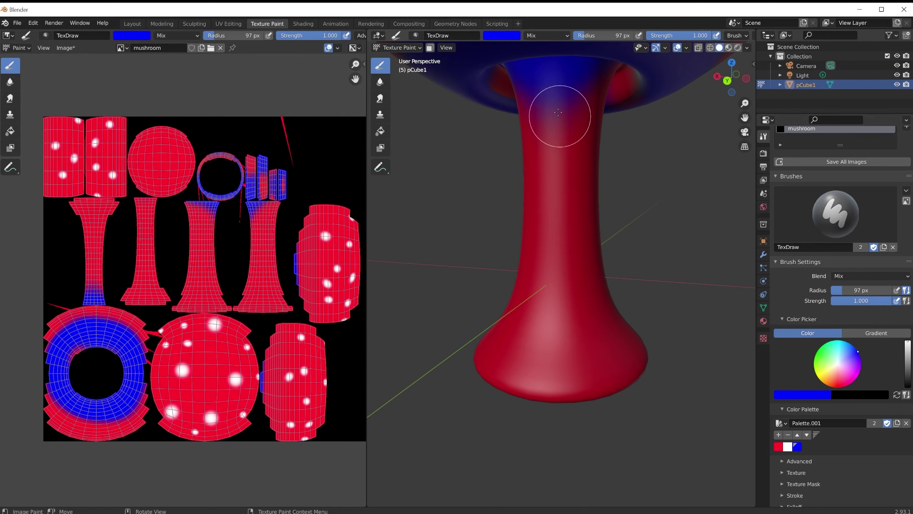
{"action": "left_click_drag", "start_coordinate": [554, 112], "coordinate": [557, 98]}
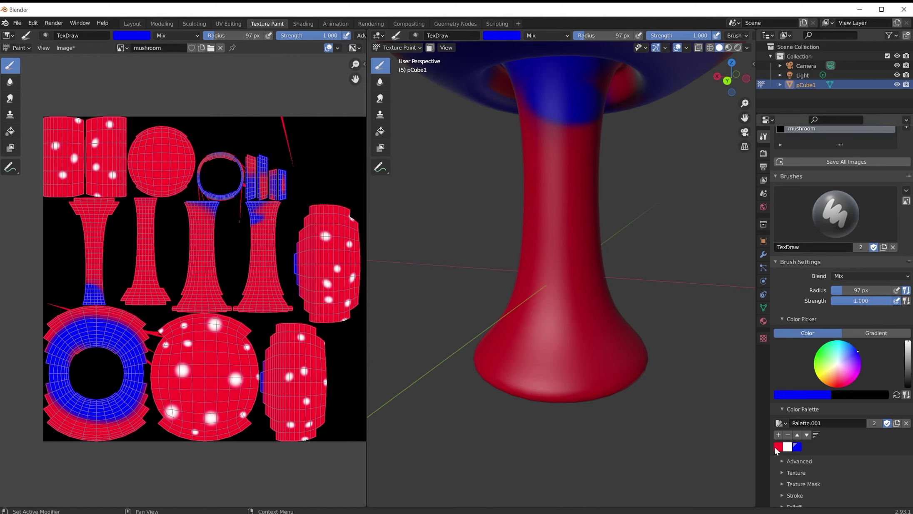
Step: Paint over the blue at the upper end of the stem with the palette's red
{"action": "left_click", "coordinate": [776, 447]}
{"action": "left_click", "coordinate": [575, 110]}
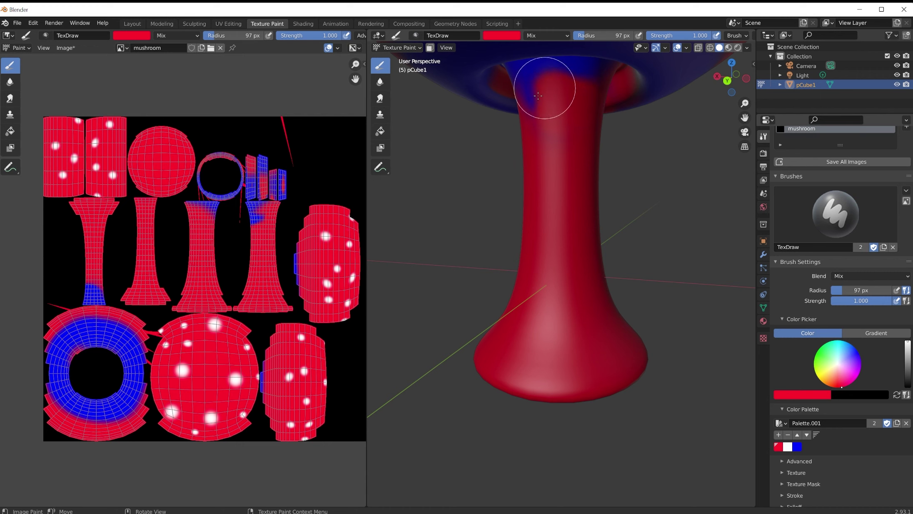
{"action": "left_click_drag", "start_coordinate": [546, 124], "coordinate": [550, 135]}
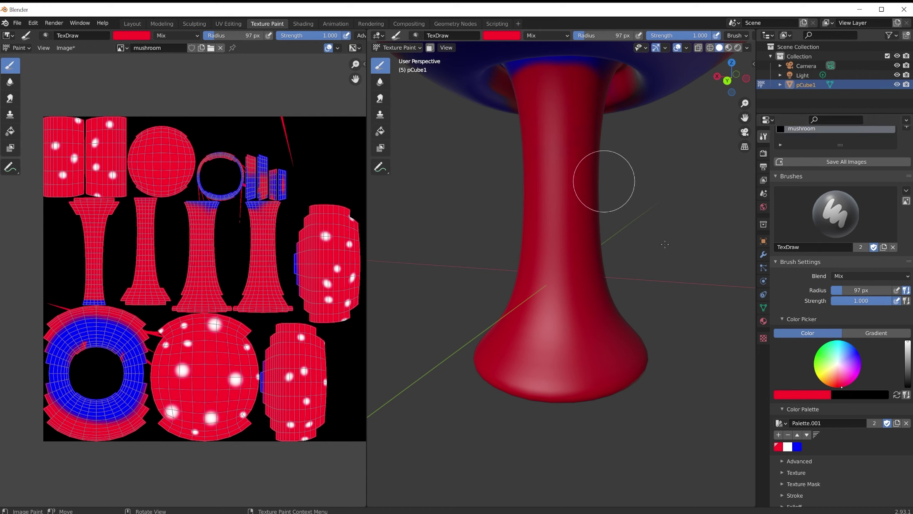
Step: Add pure yellow to the color palette and paint the stem's upper end yellow all around, just below the cap
{"action": "left_click_drag", "start_coordinate": [827, 374], "coordinate": [818, 374]}
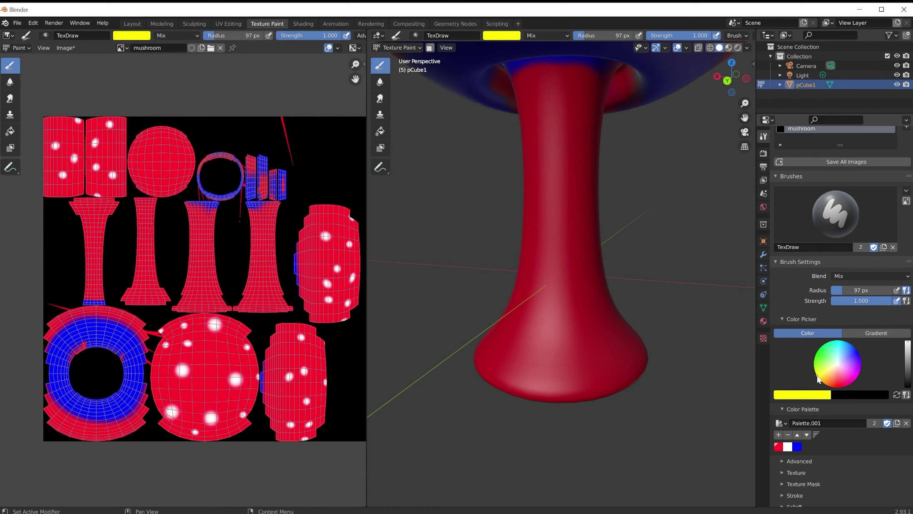
{"action": "left_click", "coordinate": [779, 436]}
{"action": "middle_click_drag", "start_coordinate": [561, 98], "coordinate": [580, 72]}
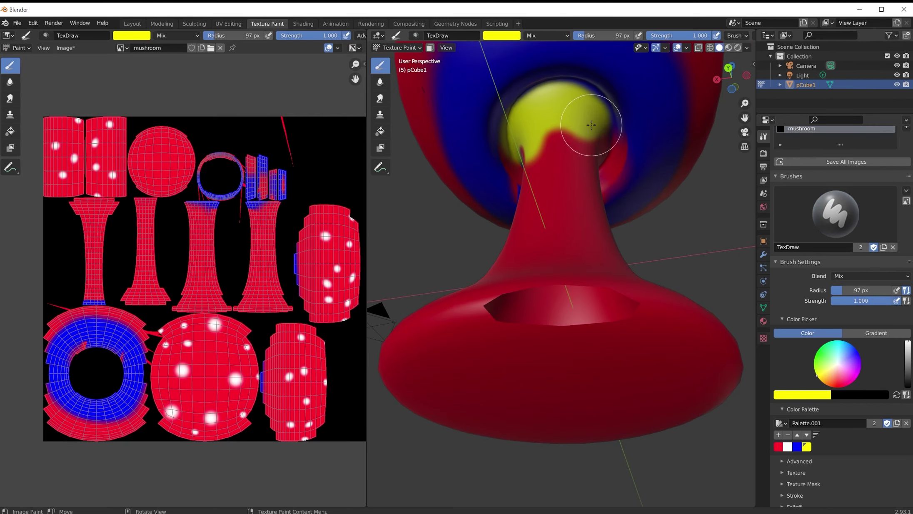
{"action": "middle_click_drag", "start_coordinate": [592, 125], "coordinate": [522, 130]}
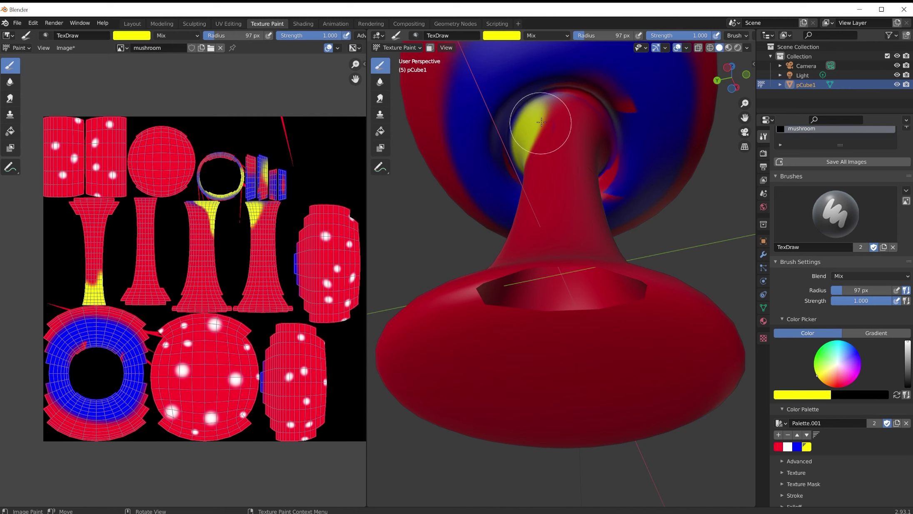
{"action": "middle_click_drag", "start_coordinate": [594, 129], "coordinate": [574, 155]}
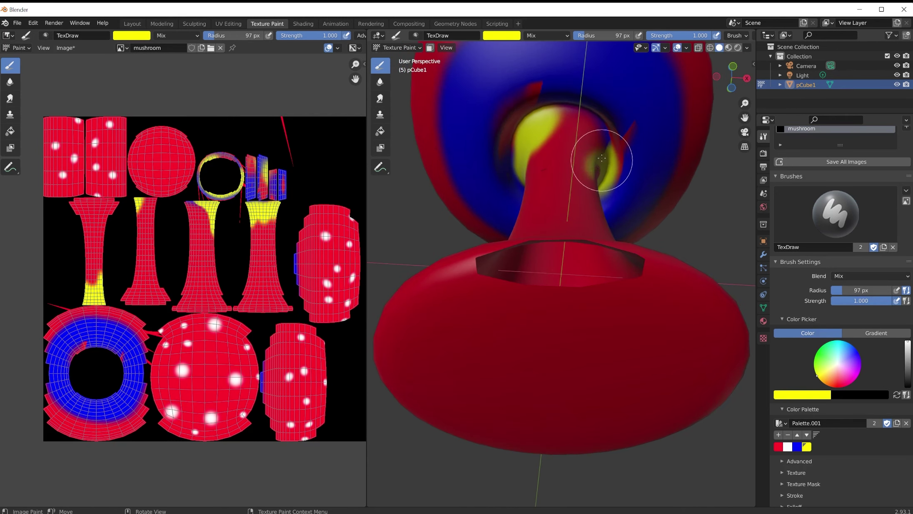
{"action": "left_click_drag", "start_coordinate": [552, 123], "coordinate": [554, 125]}
{"action": "mouse_move", "coordinate": [579, 125]}
{"action": "middle_mouse_down"}
{"action": "mouse_move", "coordinate": [537, 129]}
{"action": "mouse_move", "coordinate": [570, 131]}
{"action": "middle_mouse_up"}
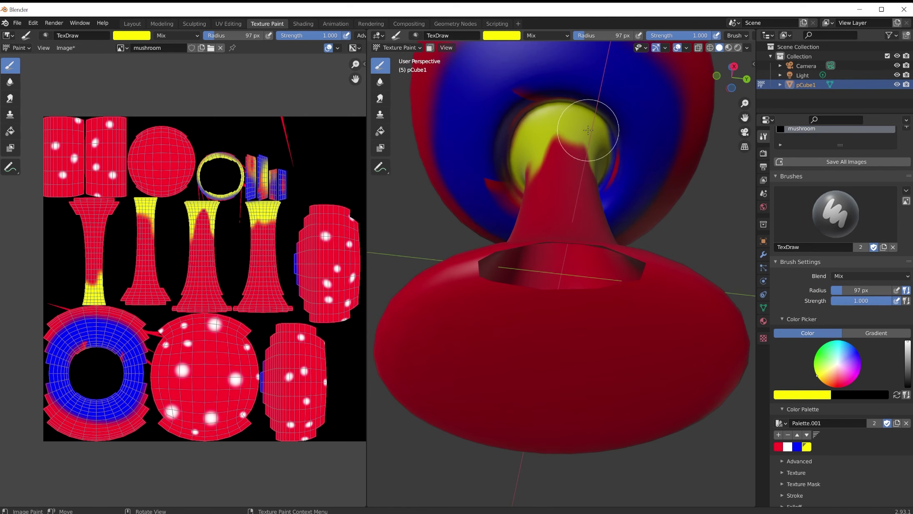
Step: Extend the yellow down the stem in uneven streaks, reducing the brush radius to 69 px
{"action": "mouse_move", "coordinate": [605, 88]}
{"action": "middle_mouse_down"}
{"action": "mouse_move", "coordinate": [511, 168]}
{"action": "mouse_move", "coordinate": [542, 157]}
{"action": "mouse_move", "coordinate": [585, 180]}
{"action": "mouse_move", "coordinate": [655, 182]}
{"action": "mouse_move", "coordinate": [552, 172]}
{"action": "middle_mouse_up"}
{"action": "scroll", "coordinate": [548, 155], "scroll_direction": "up", "scroll_amount": 4}
{"action": "scroll", "coordinate": [550, 158], "scroll_direction": "down", "scroll_amount": 8}
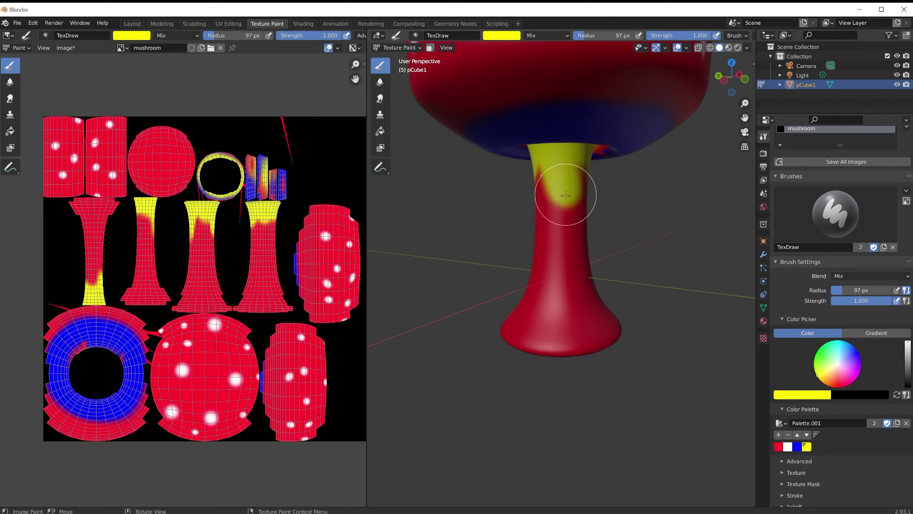
{"action": "left_click_drag", "start_coordinate": [565, 195], "coordinate": [565, 211]}
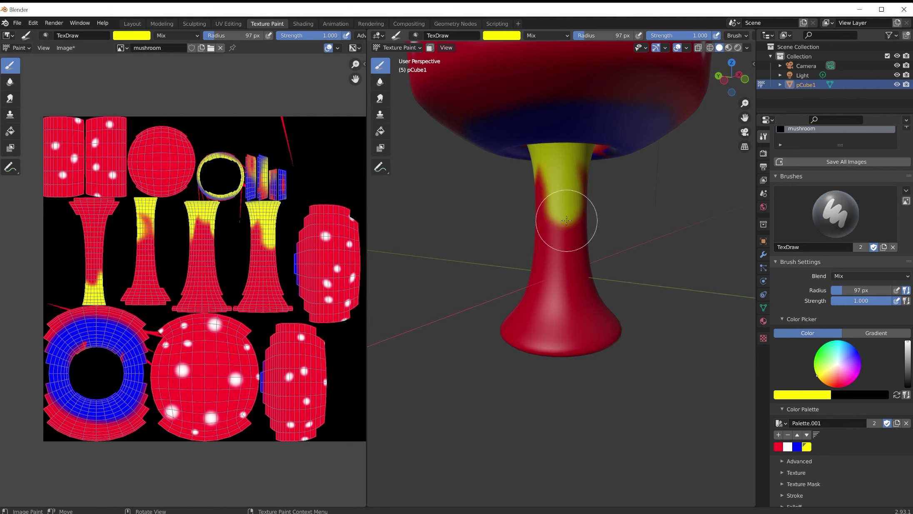
{"action": "key", "text": "f"}
{"action": "left_click", "coordinate": [592, 218]}
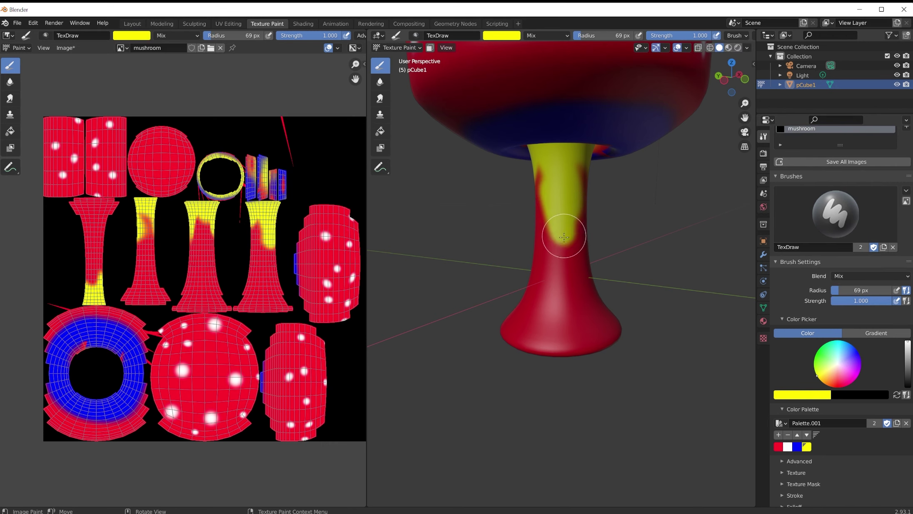
{"action": "left_click_drag", "start_coordinate": [566, 204], "coordinate": [551, 195]}
{"action": "middle_click_drag", "start_coordinate": [554, 198], "coordinate": [659, 208]}
{"action": "mouse_move", "coordinate": [545, 221]}
{"action": "middle_mouse_down"}
{"action": "mouse_move", "coordinate": [556, 187]}
{"action": "mouse_move", "coordinate": [537, 187]}
{"action": "mouse_move", "coordinate": [604, 189]}
{"action": "mouse_move", "coordinate": [581, 188]}
{"action": "middle_mouse_up"}
Step: Use the Smear brush at 69 px to pull yellow streaks down to about the middle of the stem
{"action": "left_click", "coordinate": [381, 99]}
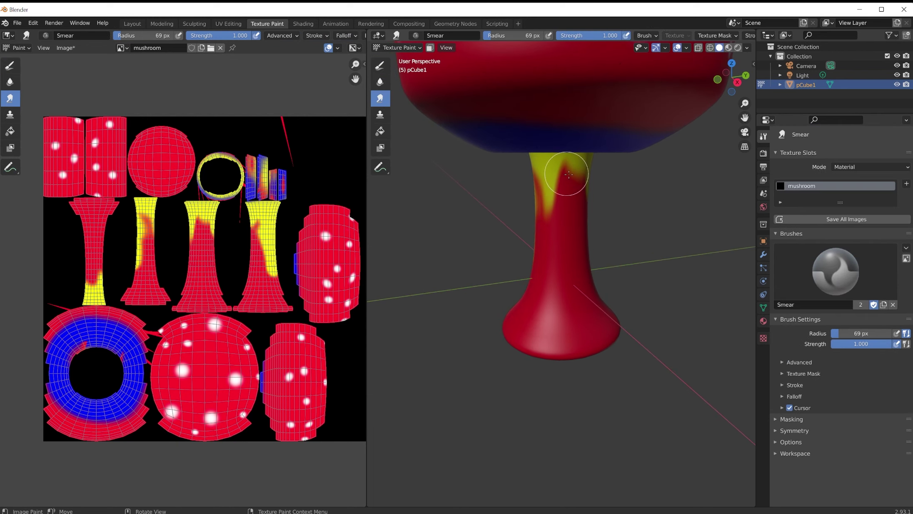
{"action": "left_click_drag", "start_coordinate": [544, 233], "coordinate": [543, 264]}
{"action": "middle_click_drag", "start_coordinate": [560, 228], "coordinate": [524, 225]}
{"action": "middle_click_drag", "start_coordinate": [557, 252], "coordinate": [549, 171]}
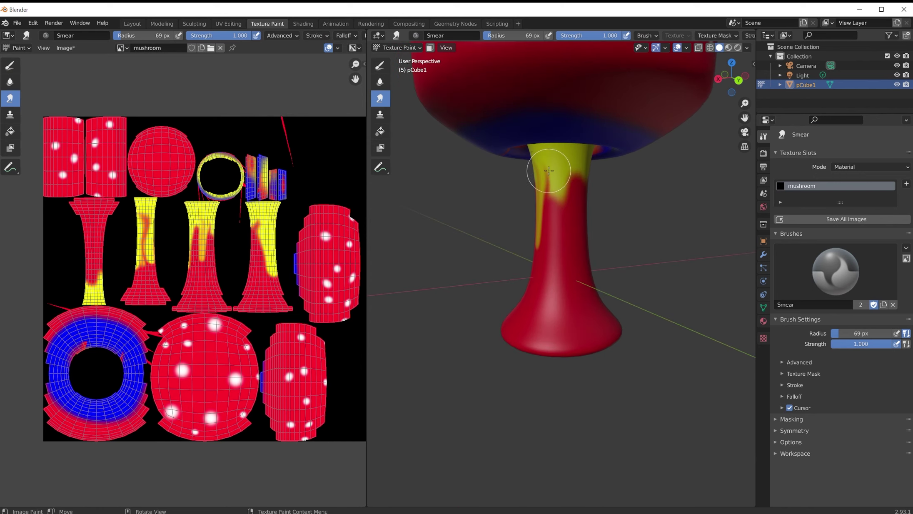
{"action": "middle_click_drag", "start_coordinate": [565, 273], "coordinate": [550, 180]}
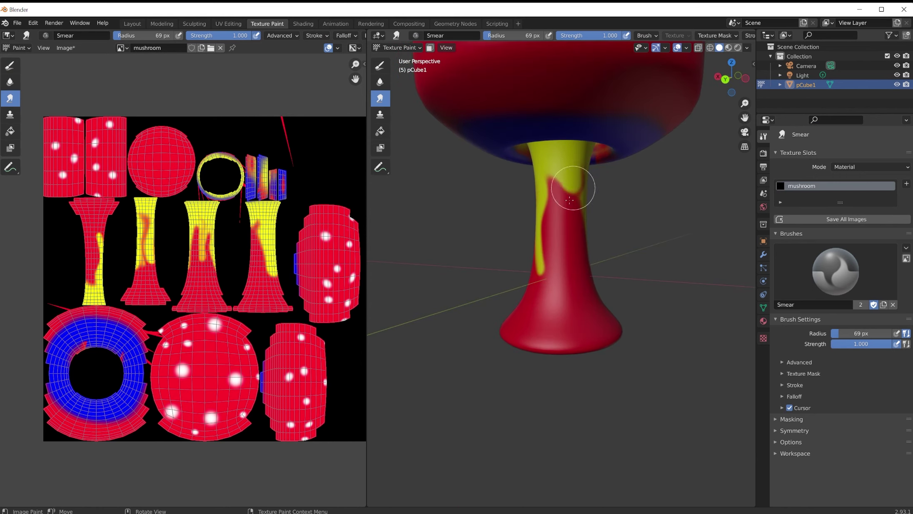
{"action": "left_click_drag", "start_coordinate": [570, 200], "coordinate": [567, 273]}
{"action": "middle_click_drag", "start_coordinate": [567, 273], "coordinate": [498, 271]}
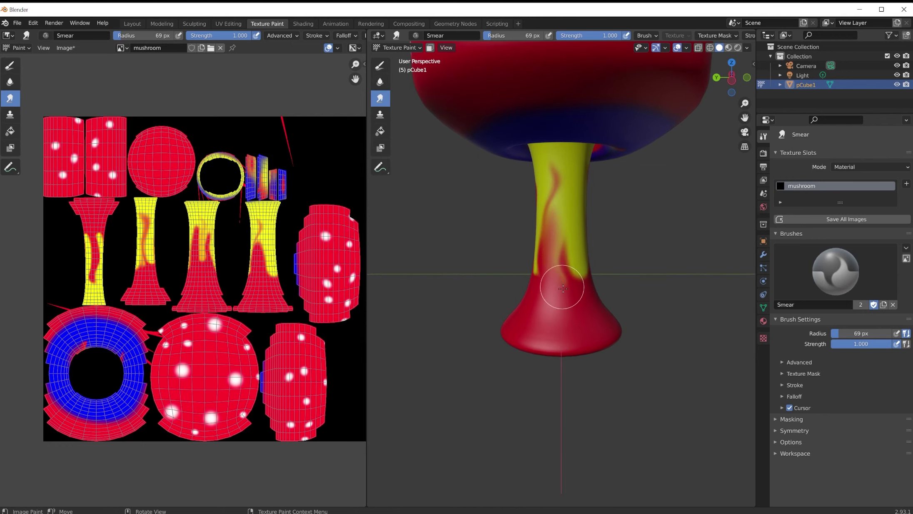
Step: Smear the yellow streaks further down onto the flared base, working all around the stem
{"action": "middle_click_drag", "start_coordinate": [563, 288], "coordinate": [542, 243]}
{"action": "left_click_drag", "start_coordinate": [552, 309], "coordinate": [555, 312]}
{"action": "middle_click_drag", "start_coordinate": [555, 313], "coordinate": [512, 317]}
{"action": "left_click_drag", "start_coordinate": [556, 323], "coordinate": [554, 311]}
{"action": "middle_click_drag", "start_coordinate": [555, 311], "coordinate": [541, 225]}
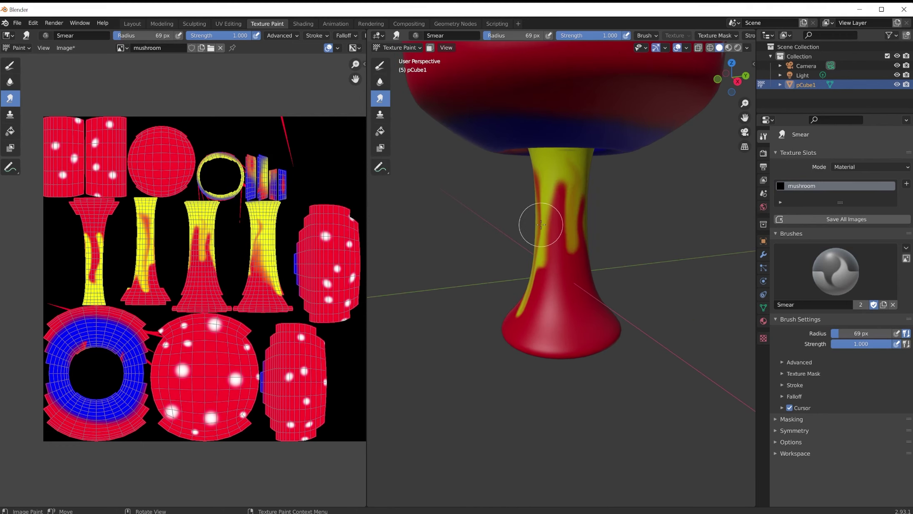
{"action": "left_click_drag", "start_coordinate": [560, 329], "coordinate": [577, 320]}
{"action": "middle_click_drag", "start_coordinate": [577, 320], "coordinate": [544, 272]}
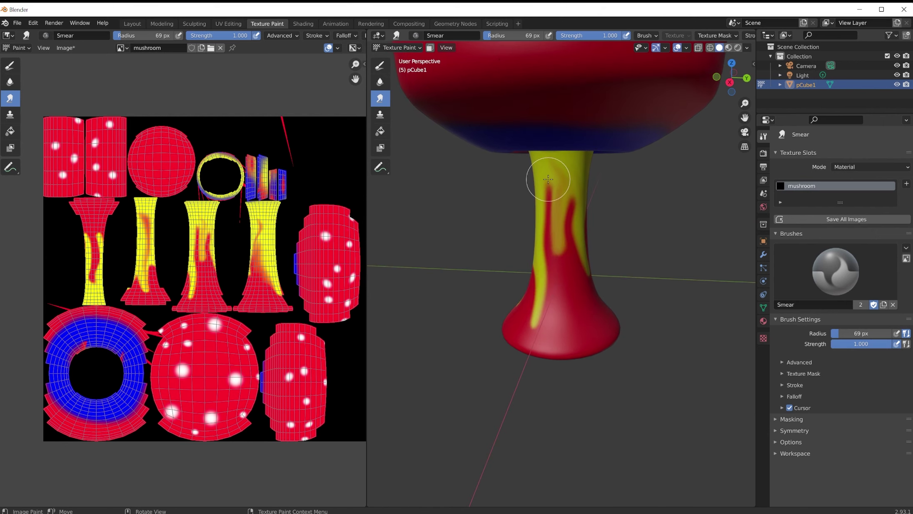
{"action": "left_click_drag", "start_coordinate": [556, 334], "coordinate": [581, 329]}
{"action": "middle_click_drag", "start_coordinate": [581, 329], "coordinate": [542, 216]}
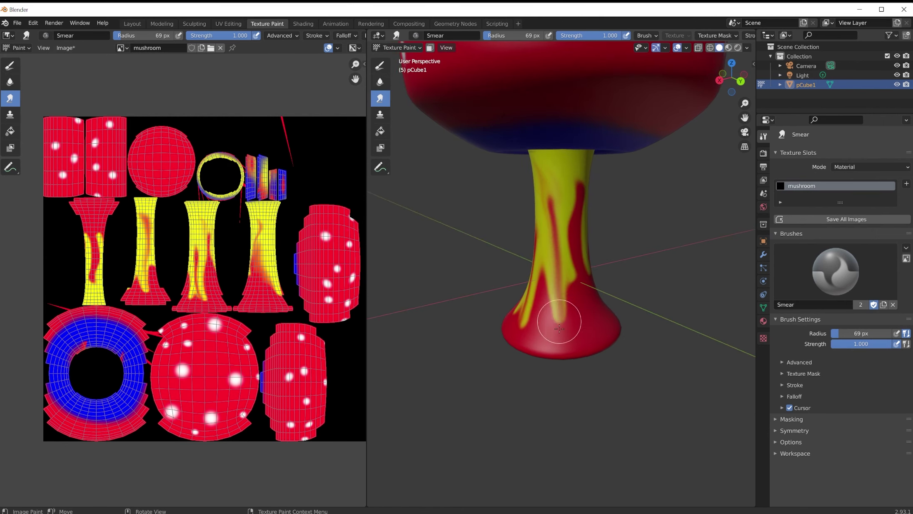
{"action": "left_click_drag", "start_coordinate": [560, 329], "coordinate": [579, 325]}
{"action": "middle_click_drag", "start_coordinate": [580, 325], "coordinate": [543, 211]}
{"action": "left_click_drag", "start_coordinate": [555, 258], "coordinate": [583, 328]}
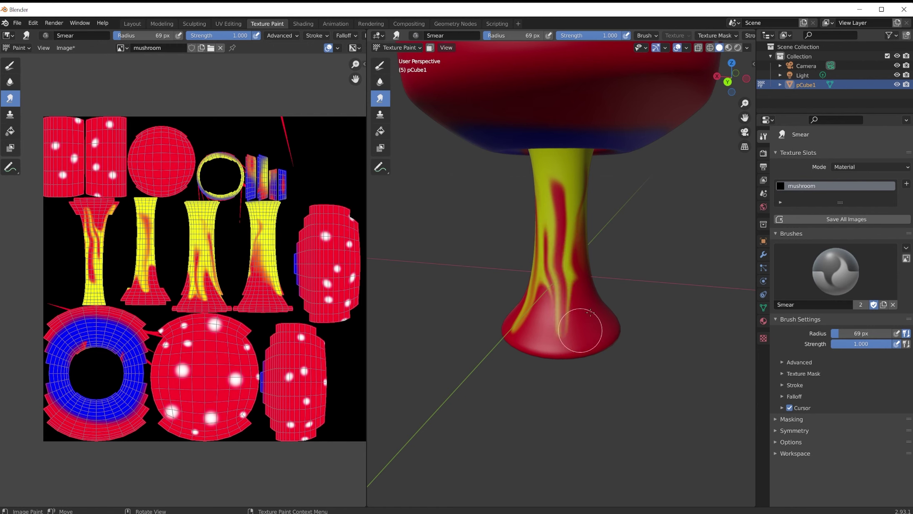
{"action": "middle_click_drag", "start_coordinate": [582, 329], "coordinate": [512, 300]}
{"action": "left_click_drag", "start_coordinate": [562, 334], "coordinate": [563, 336]}
{"action": "middle_click_drag", "start_coordinate": [562, 336], "coordinate": [506, 339]}
Step: Examine the whole painted mushroom from several angles and distances
{"action": "scroll", "coordinate": [538, 312], "scroll_direction": "up", "scroll_amount": 2}
{"action": "scroll", "coordinate": [543, 302], "scroll_direction": "down", "scroll_amount": 2}
{"action": "scroll", "coordinate": [543, 302], "scroll_direction": "down", "scroll_amount": 4}
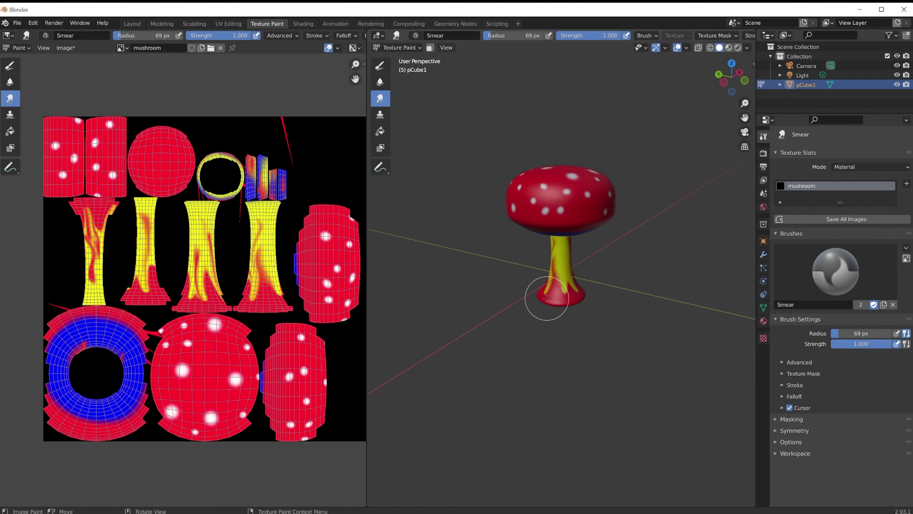
{"action": "middle_click_drag", "start_coordinate": [546, 298], "coordinate": [523, 233]}
{"action": "scroll", "coordinate": [560, 274], "scroll_direction": "up", "scroll_amount": 1}
{"action": "scroll", "coordinate": [561, 267], "scroll_direction": "down", "scroll_amount": 3}
{"action": "scroll", "coordinate": [565, 242], "scroll_direction": "down", "scroll_amount": 2}
{"action": "scroll", "coordinate": [564, 241], "scroll_direction": "up", "scroll_amount": 5}
{"action": "scroll", "coordinate": [551, 226], "scroll_direction": "up", "scroll_amount": 2}
{"action": "scroll", "coordinate": [550, 226], "scroll_direction": "down", "scroll_amount": 5}
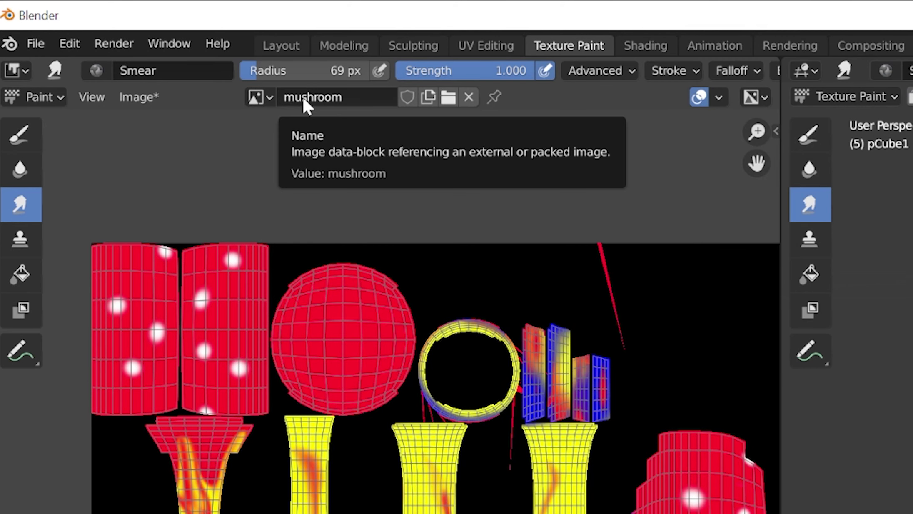
Step: Save the painted texture as mushroom.png in the F:\dev20\animation-dev\biji folder, using the PNG format with RGB color
{"action": "left_click", "coordinate": [145, 98]}
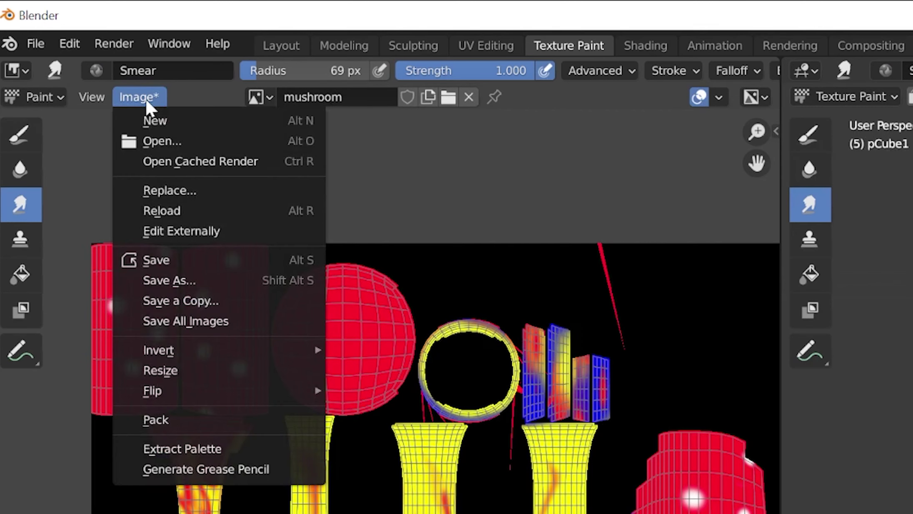
{"action": "left_click", "coordinate": [168, 266]}
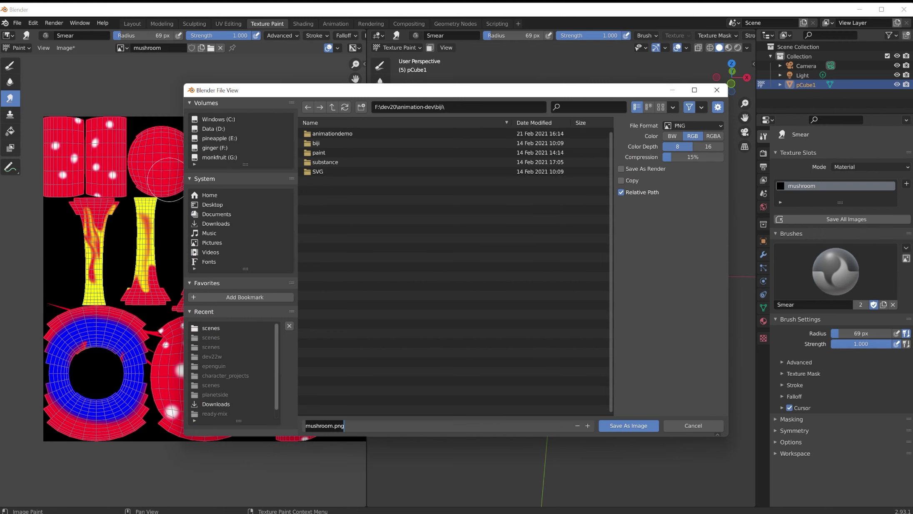
{"action": "left_click", "coordinate": [629, 426]}
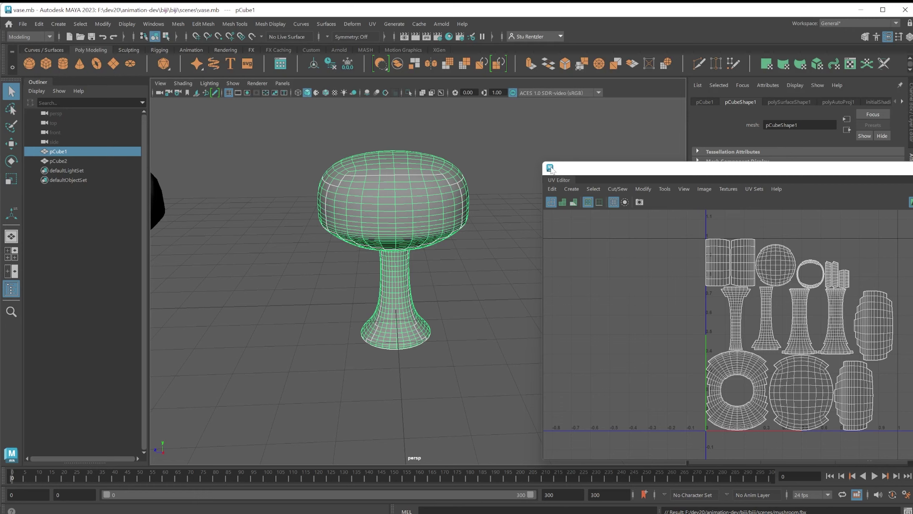
Step: In Maya, close the UV Editor and display the attributes of the mushroom's lambert1 material
{"action": "double_click", "coordinate": [550, 168]}
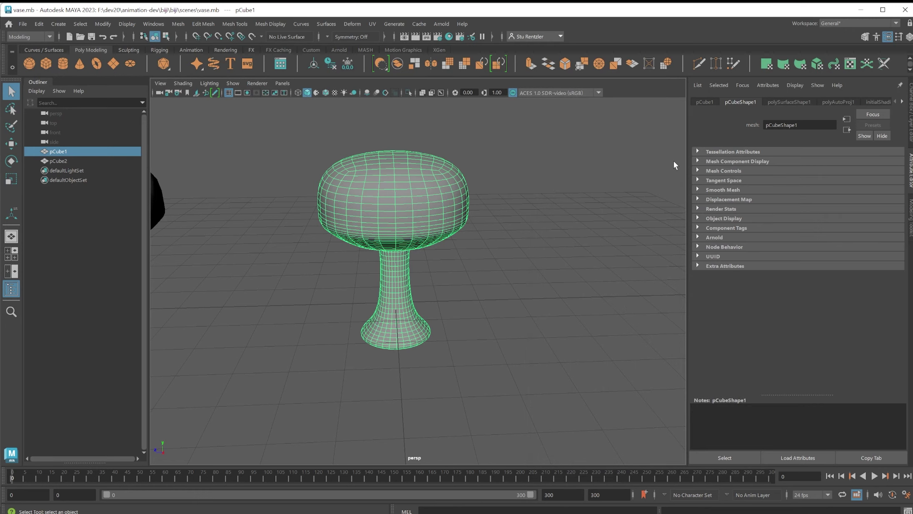
{"action": "left_click", "coordinate": [902, 103]}
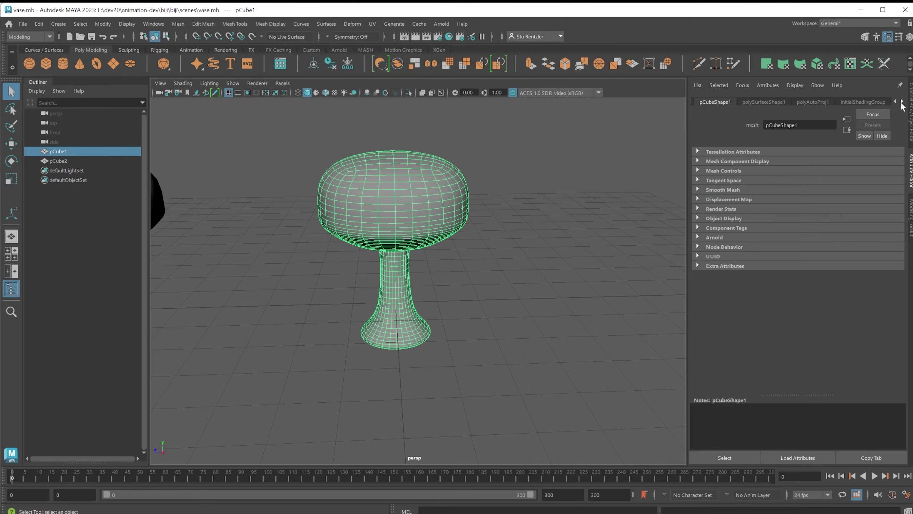
{"action": "left_click", "coordinate": [902, 103]}
{"action": "left_click", "coordinate": [879, 101]}
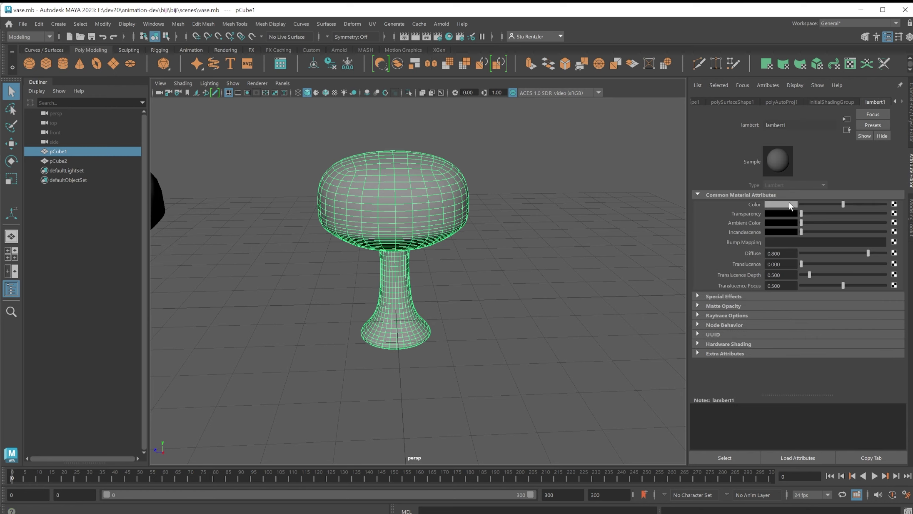
Step: Assign a new Blinn material to the mushroom and connect a File texture to its Color attribute
{"action": "right_click", "coordinate": [427, 192]}
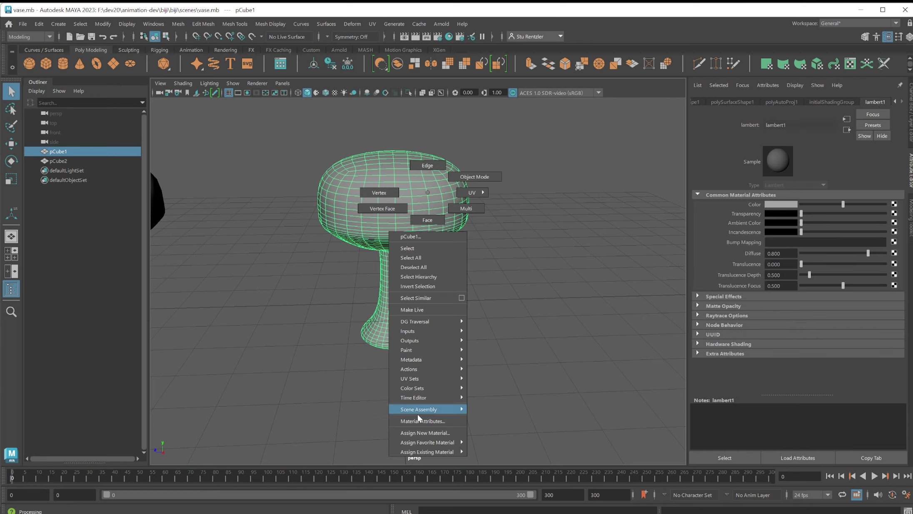
{"action": "left_click", "coordinate": [418, 433]}
{"action": "left_click", "coordinate": [476, 279]}
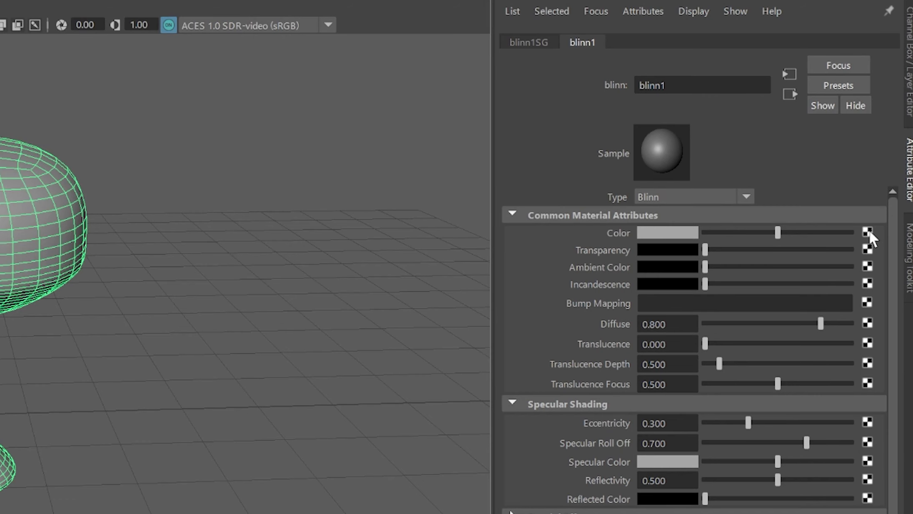
{"action": "left_click", "coordinate": [868, 231]}
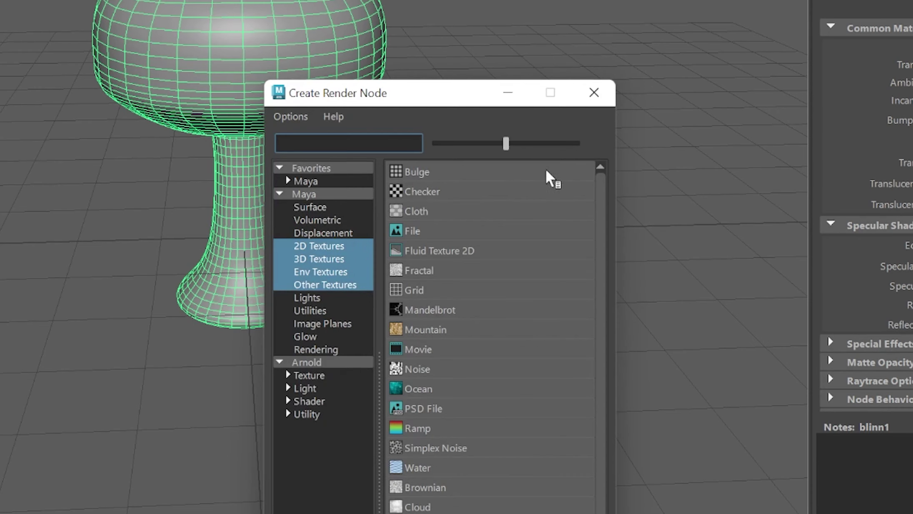
{"action": "left_click", "coordinate": [406, 233]}
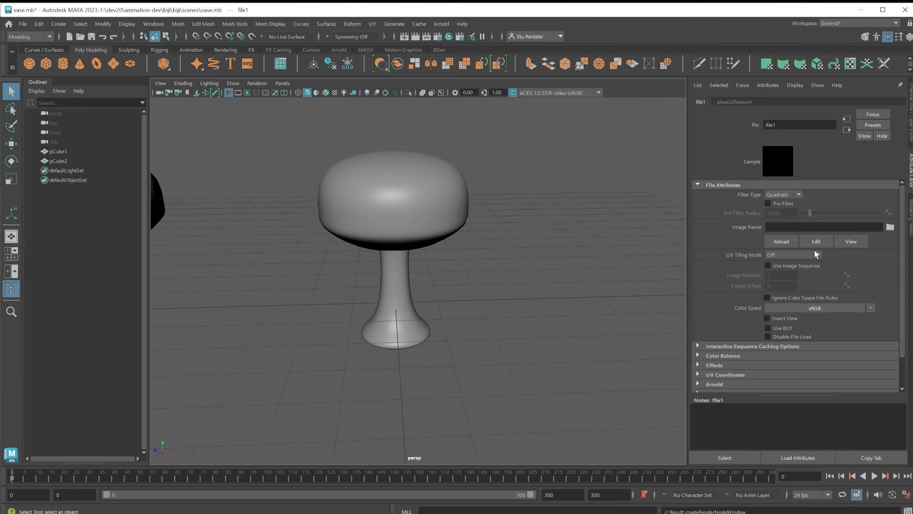
Step: Load mushroom.png from the F:\dev20\animation-dev\biji folder as the texture image and turn on textured viewport display
{"action": "left_click", "coordinate": [890, 228]}
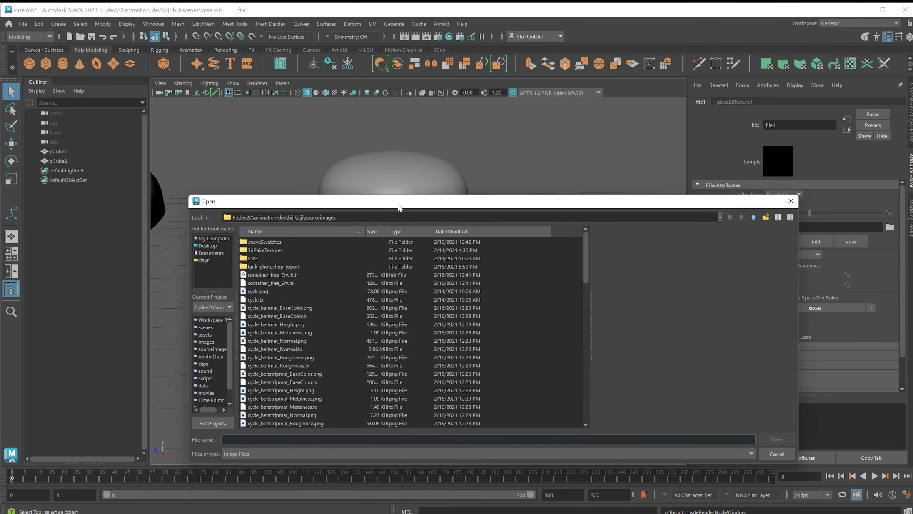
{"action": "left_click", "coordinate": [754, 217]}
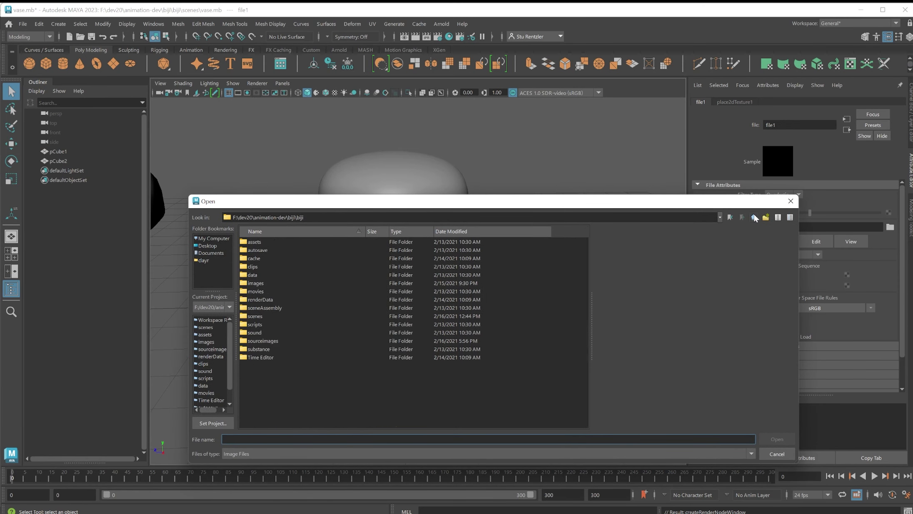
{"action": "left_click", "coordinate": [754, 217]}
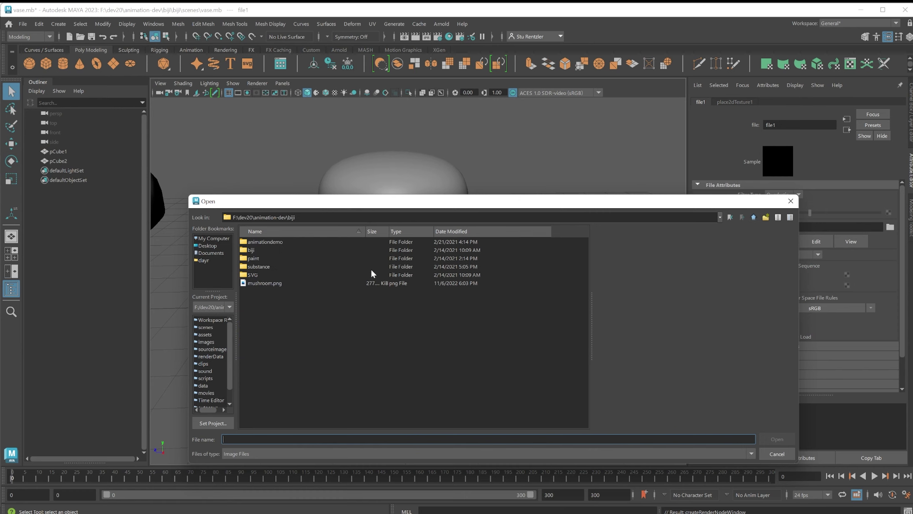
{"action": "double_click", "coordinate": [273, 284]}
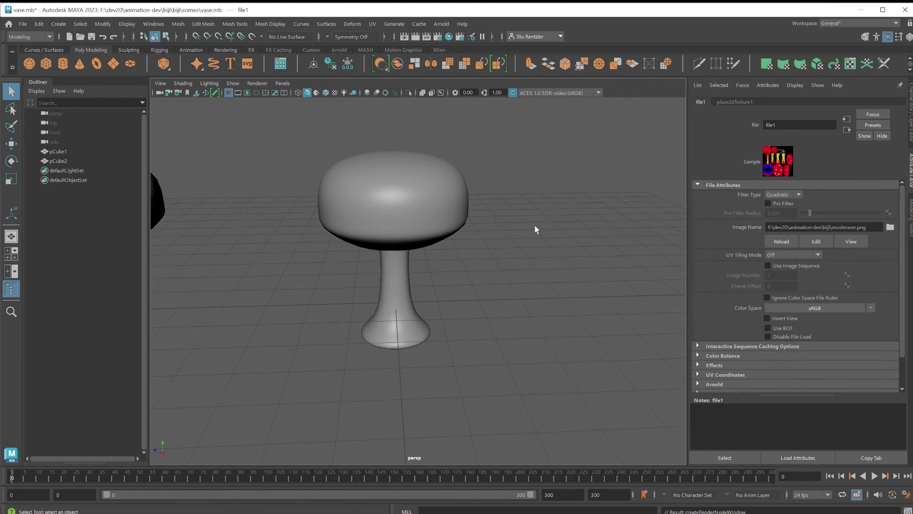
{"action": "key", "text": "6"}
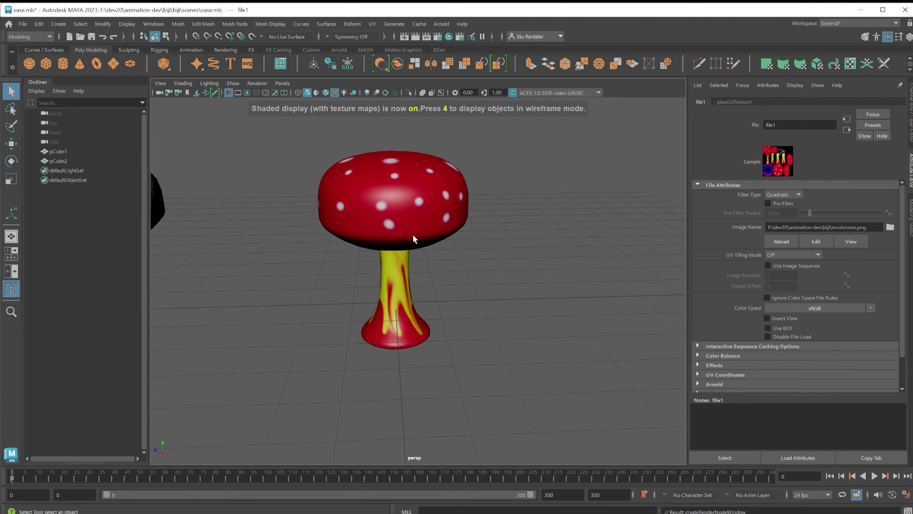
Step: Duplicate the textured mushroom, move the copy beside the original, and scale the copy uniformly to about 0.828
{"action": "left_click_drag", "start_coordinate": [408, 236], "coordinate": [437, 226], "text": "alt"}
{"action": "left_click", "coordinate": [437, 226]}
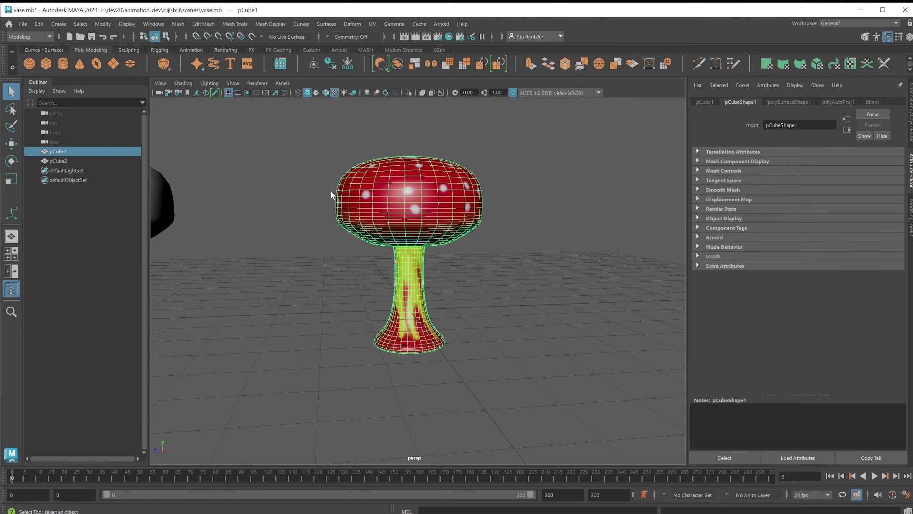
{"action": "left_click", "coordinate": [11, 144]}
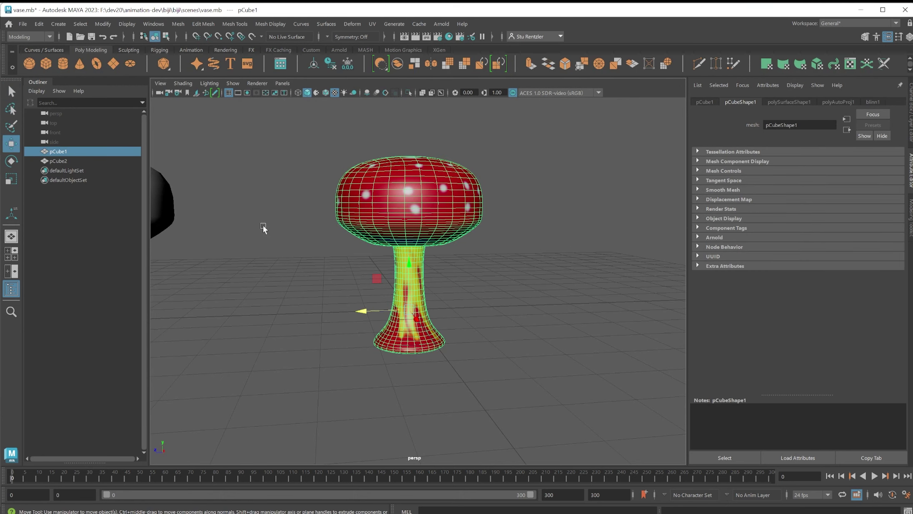
{"action": "key", "text": "ctrl+d"}
{"action": "left_click_drag", "start_coordinate": [359, 311], "coordinate": [543, 311]}
{"action": "left_click", "coordinate": [11, 180]}
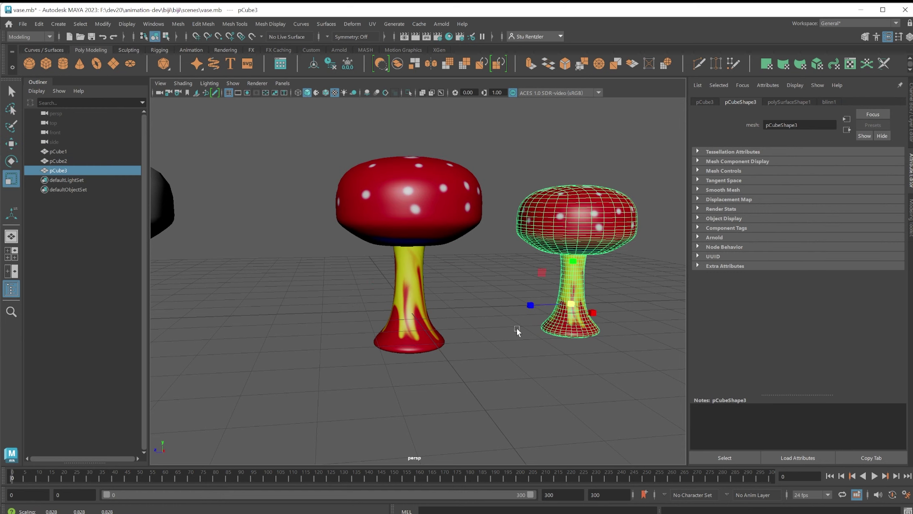
{"action": "left_click", "coordinate": [501, 316]}
Step: Create a lattice deformer with 2 × 2 × 2 divisions around the smaller mushroom and keep its options window out of the way
{"action": "middle_click_drag", "start_coordinate": [522, 323], "coordinate": [440, 342], "text": "alt"}
{"action": "left_click", "coordinate": [488, 237]}
{"action": "left_click_drag", "start_coordinate": [444, 239], "coordinate": [423, 275], "text": "alt"}
{"action": "left_click", "coordinate": [355, 25]}
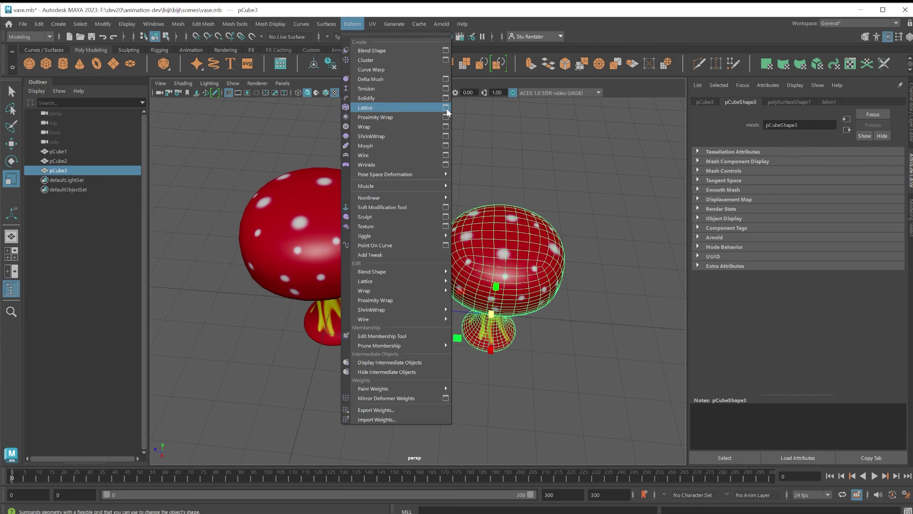
{"action": "left_click", "coordinate": [544, 215]}
{"action": "left_click_drag", "start_coordinate": [880, 200], "coordinate": [655, 188]}
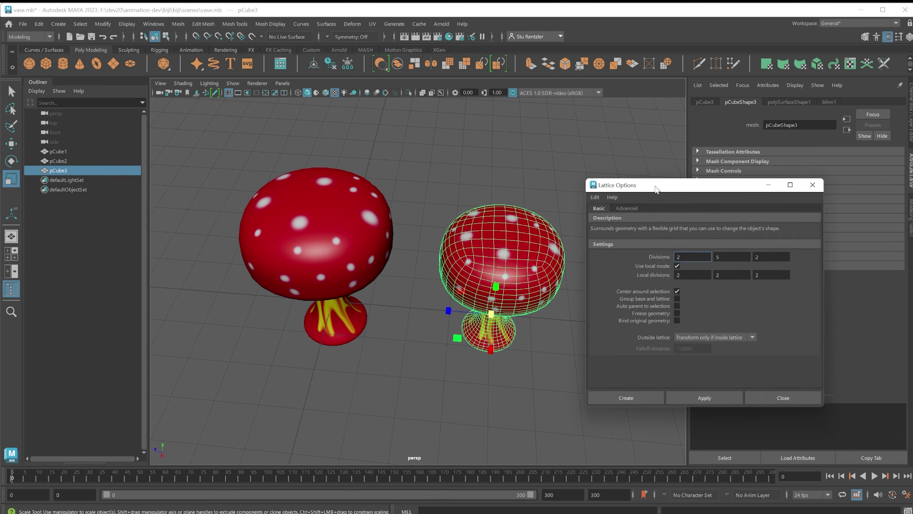
{"action": "key", "text": "Tab"}
{"action": "left_click", "coordinate": [732, 275]}
{"action": "left_click", "coordinate": [703, 398]}
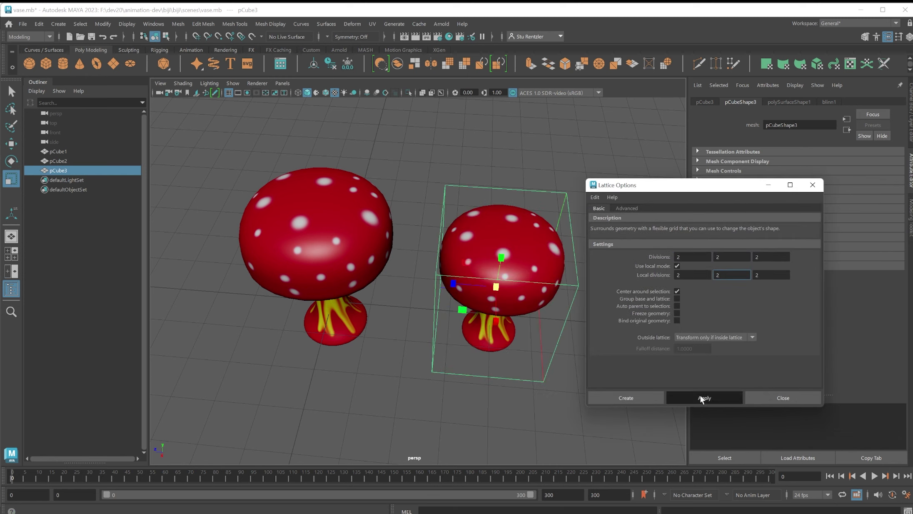
{"action": "left_click_drag", "start_coordinate": [617, 188], "coordinate": [740, 205]}
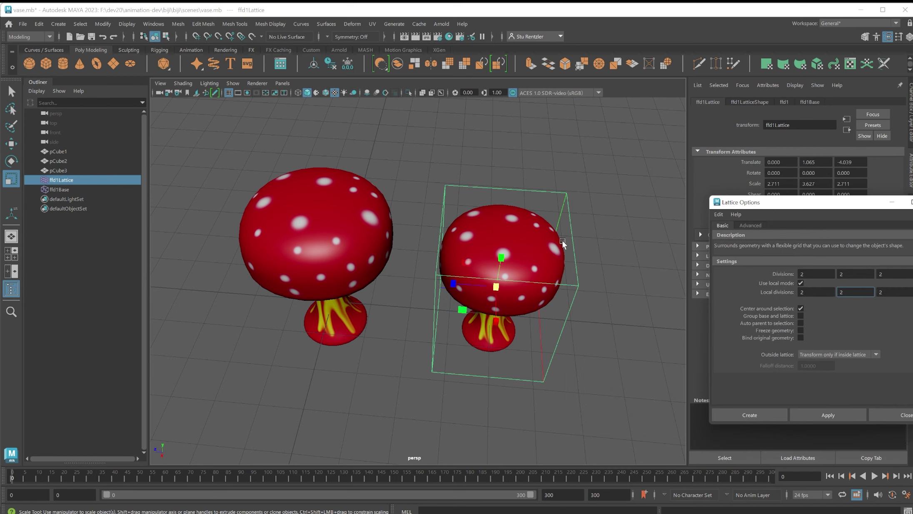
Step: Switch the lattice to lattice-point editing and lower its two upper points farthest from the original mushroom to tilt the cap
{"action": "left_click_drag", "start_coordinate": [564, 263], "coordinate": [557, 215], "text": "alt"}
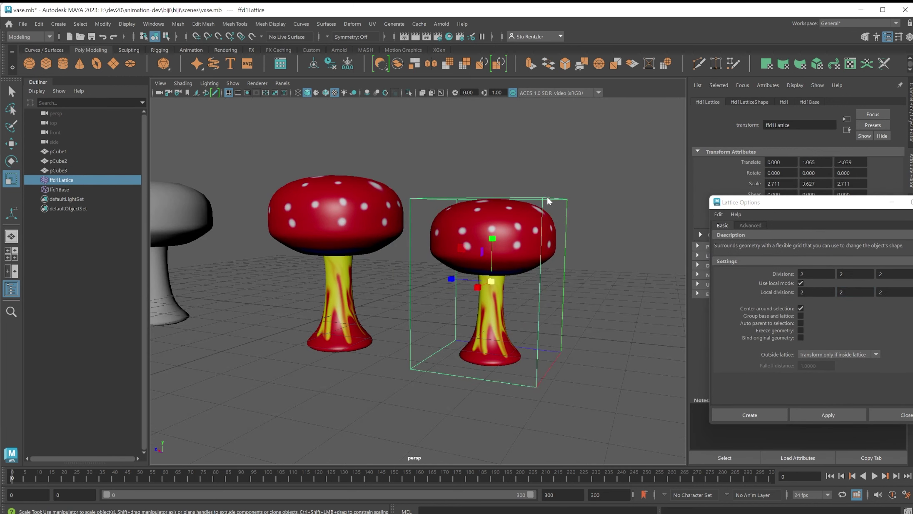
{"action": "right_click", "coordinate": [547, 201]}
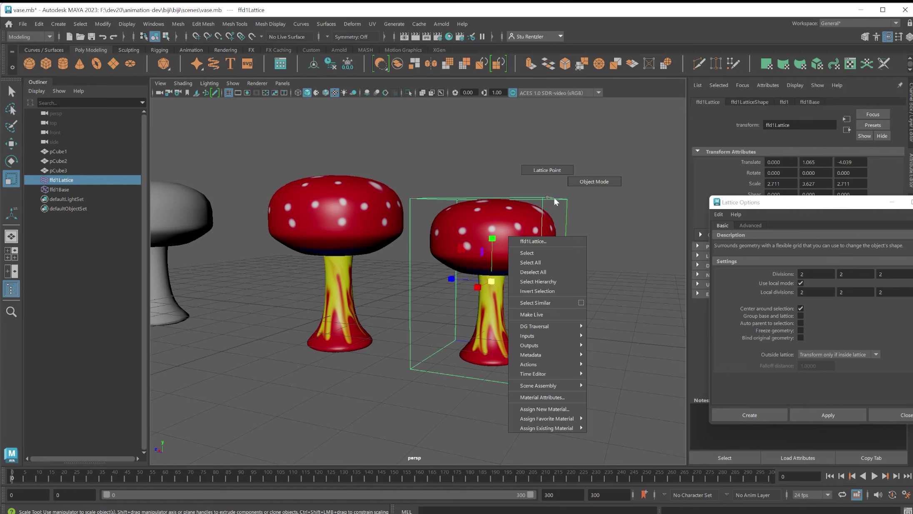
{"action": "right_click_drag", "start_coordinate": [545, 172], "coordinate": [545, 171]}
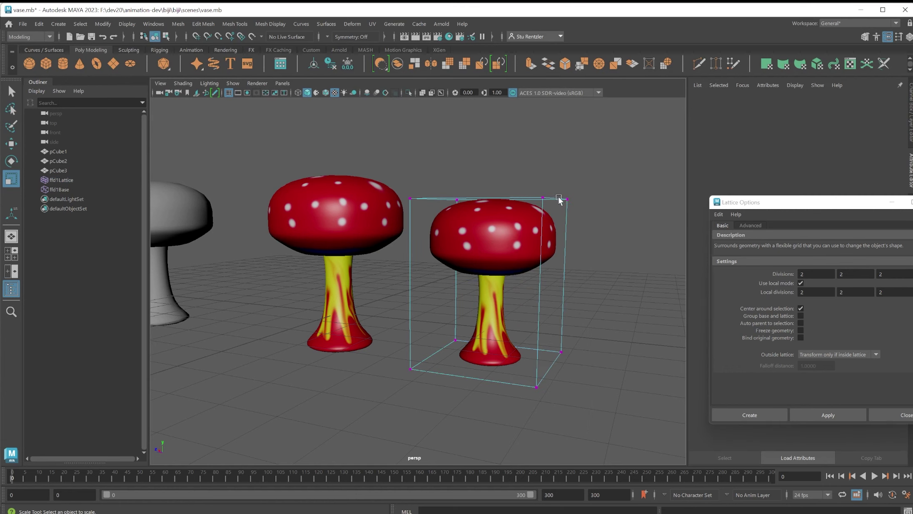
{"action": "left_click_drag", "start_coordinate": [574, 215], "coordinate": [543, 179], "text": "alt"}
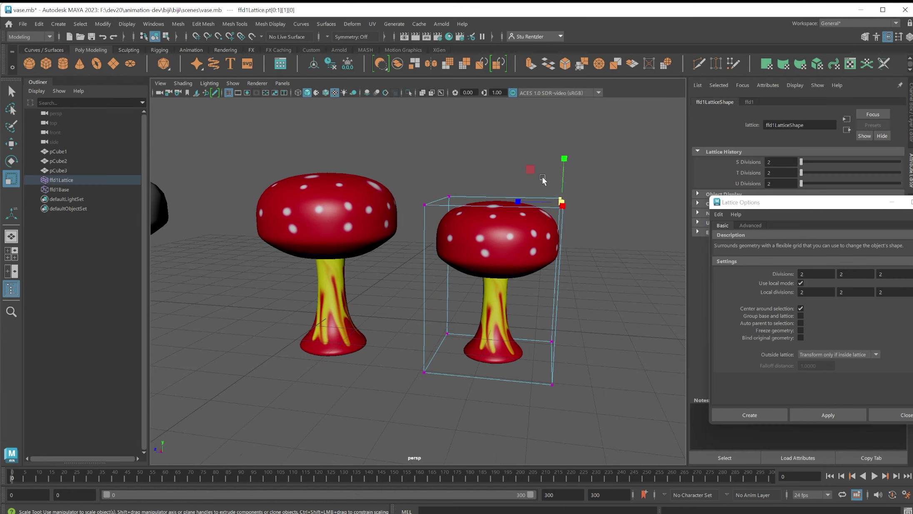
{"action": "left_click", "coordinate": [12, 143]}
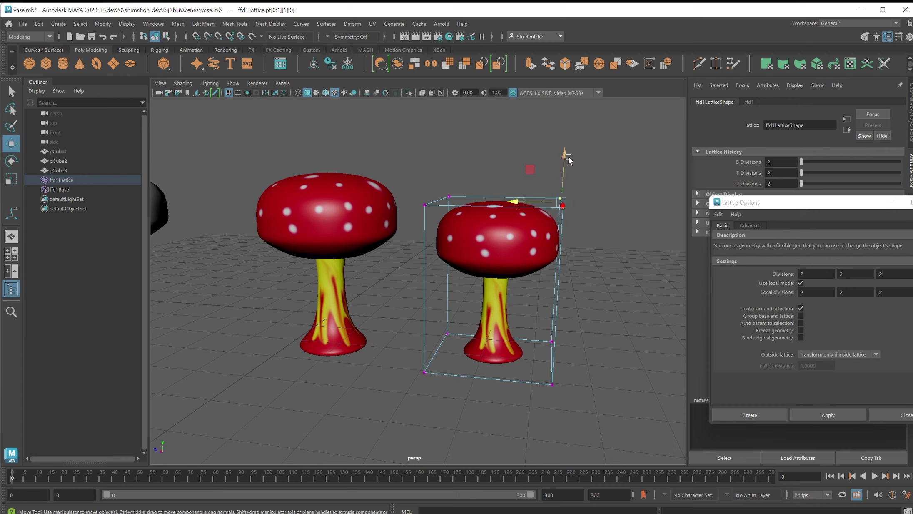
{"action": "left_click_drag", "start_coordinate": [569, 161], "coordinate": [559, 184]}
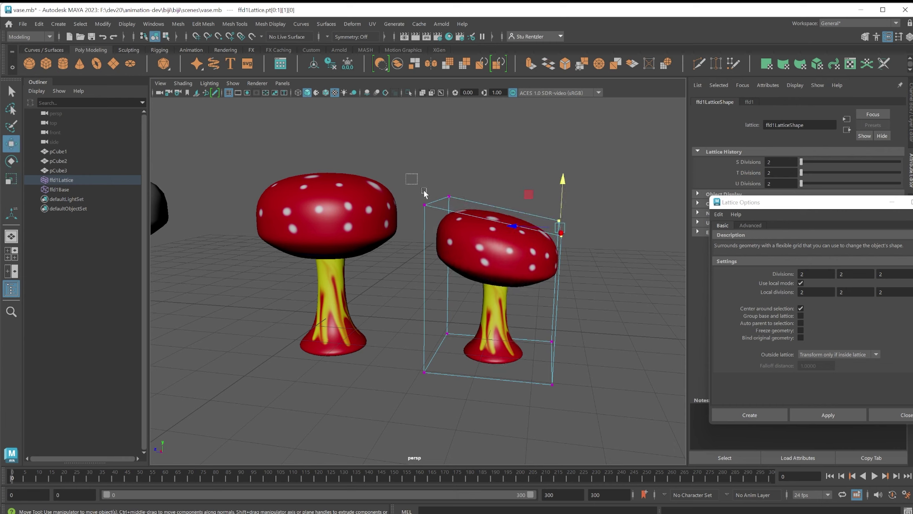
Step: Lower the two upper lattice points nearest the original mushroom and reposition the opposite upper front corner point
{"action": "left_click_drag", "start_coordinate": [424, 193], "coordinate": [459, 208]}
{"action": "left_click_drag", "start_coordinate": [437, 172], "coordinate": [465, 296]}
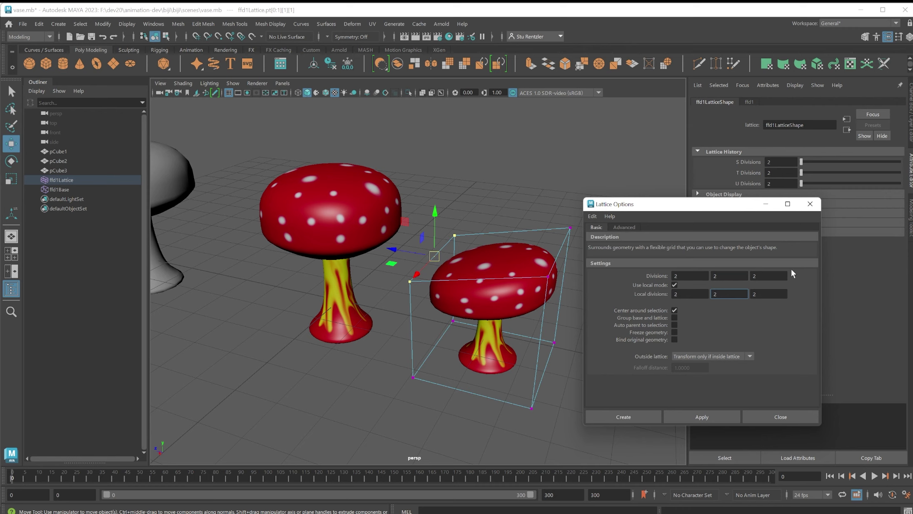
{"action": "left_click", "coordinate": [549, 277]}
{"action": "left_click_drag", "start_coordinate": [550, 265], "coordinate": [563, 287]}
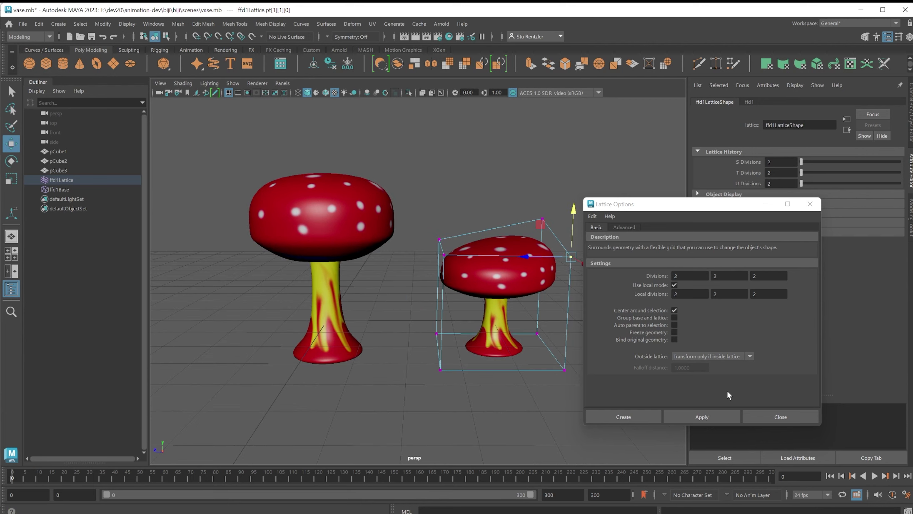
Step: Apply another 2 × 2 × 2 lattice from the current selection and move the options window aside
{"action": "left_click", "coordinate": [702, 416]}
{"action": "left_click", "coordinate": [503, 359]}
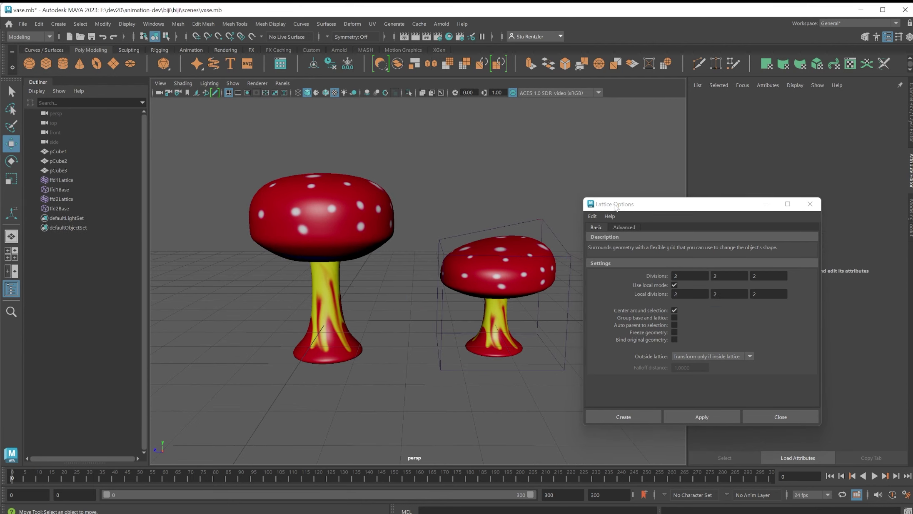
{"action": "left_click_drag", "start_coordinate": [615, 207], "coordinate": [735, 230]}
{"action": "mouse_move", "coordinate": [585, 299]}
{"action": "left_mouse_down", "text": "alt"}
{"action": "mouse_move", "coordinate": [632, 329]}
{"action": "mouse_move", "coordinate": [577, 311]}
{"action": "left_mouse_up", "text": "alt"}
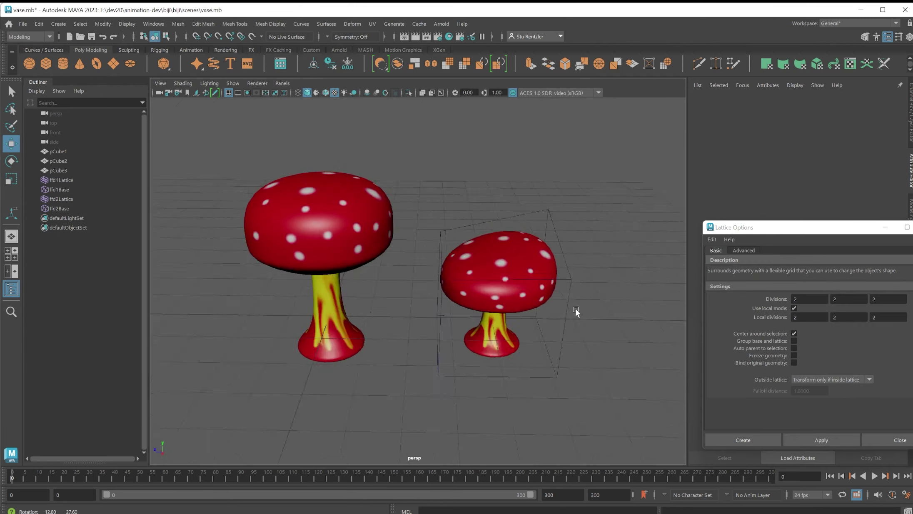
Step: Try deleting the first lattice from the smaller mushroom, and undo the deletion and the lattice selection
{"action": "left_click", "coordinate": [493, 267]}
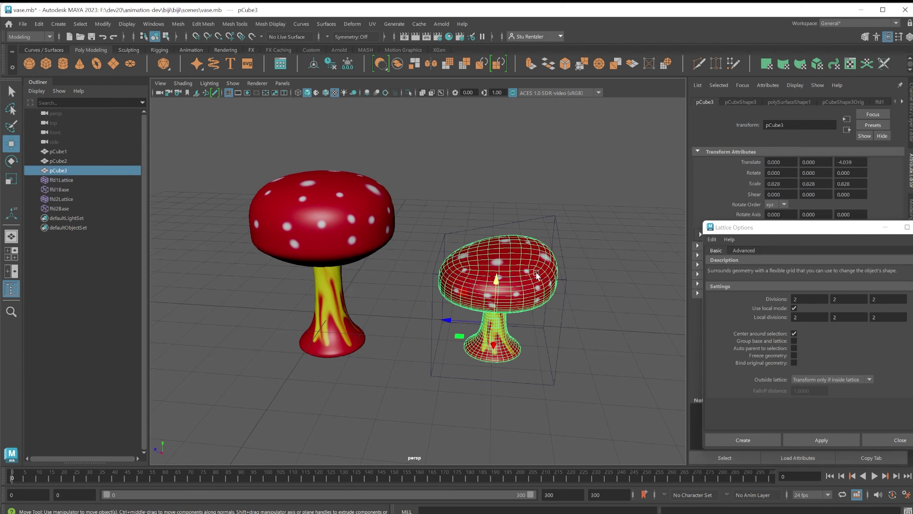
{"action": "left_click", "coordinate": [560, 234]}
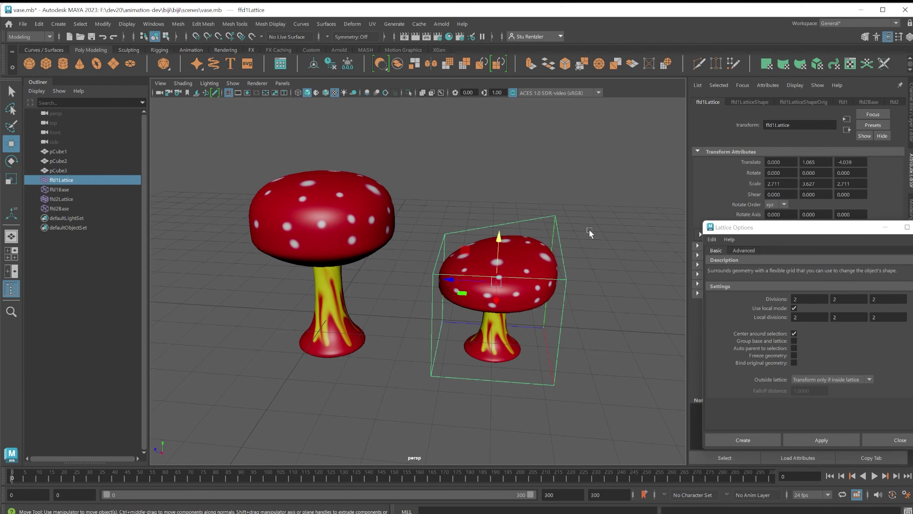
{"action": "key", "text": "Delete"}
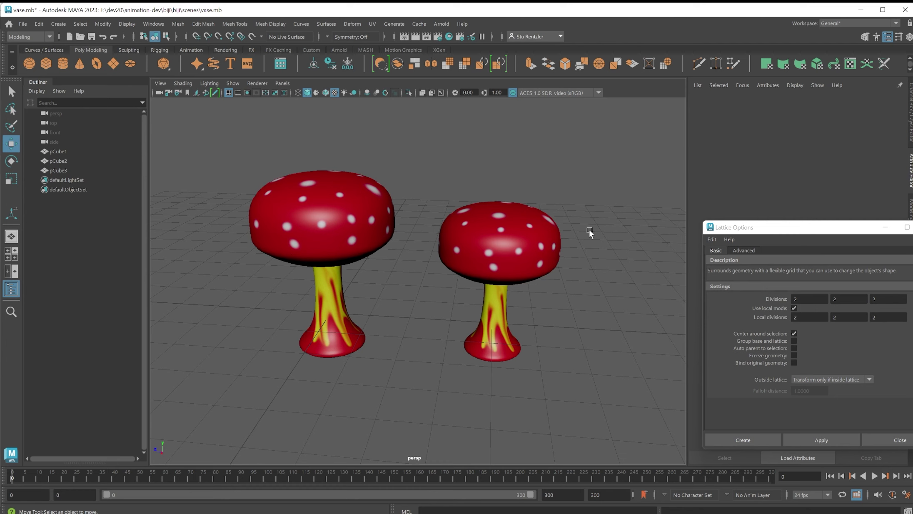
{"action": "key", "text": "ctrl+z"}
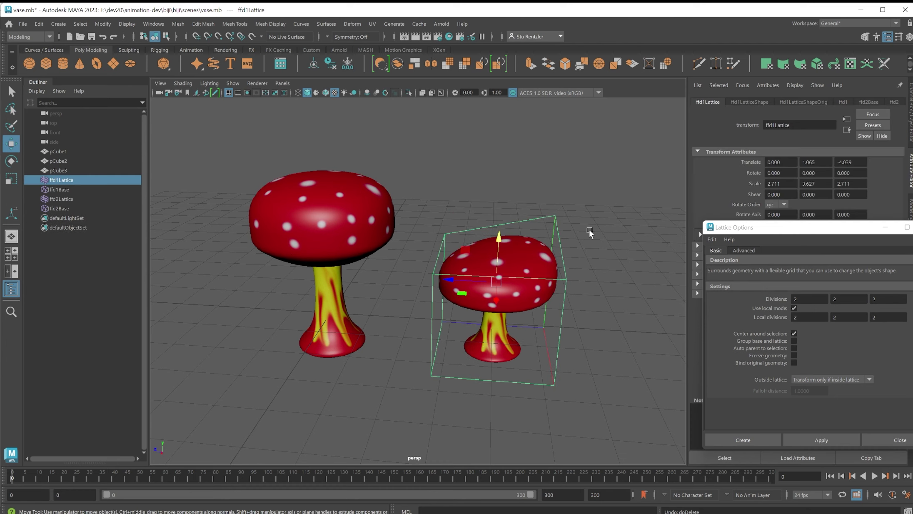
{"action": "key", "text": "ctrl+z"}
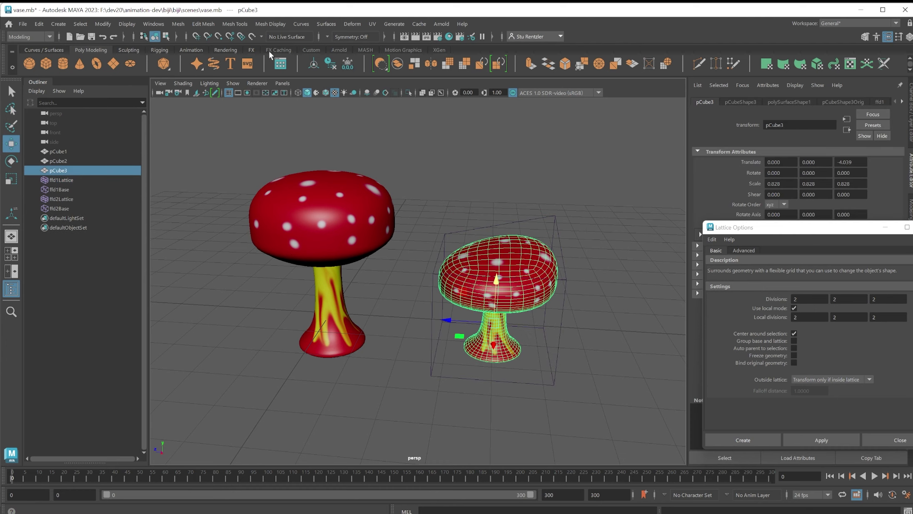
Step: Delete the smaller mushroom's construction history to bake the lattice deformation into its mesh
{"action": "left_click", "coordinate": [331, 69]}
{"action": "left_click", "coordinate": [484, 210]}
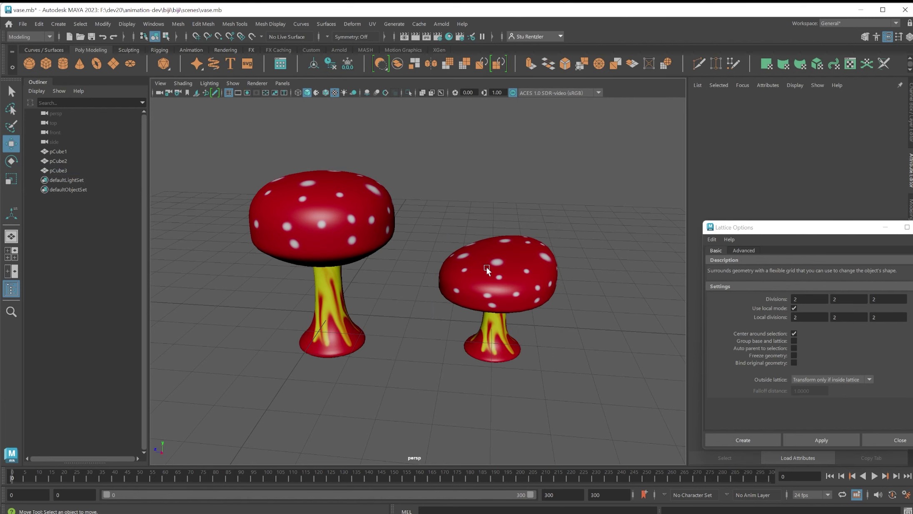
{"action": "left_click", "coordinate": [487, 267]}
Step: Duplicate the original mushroom and place the copy beyond the smaller one, at about Z -7.948
{"action": "left_click", "coordinate": [322, 234]}
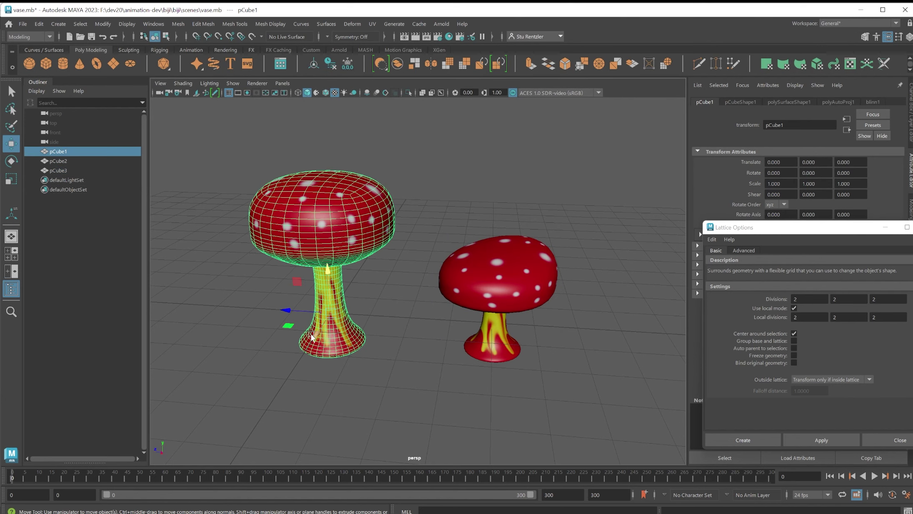
{"action": "mouse_move", "coordinate": [315, 335]}
{"action": "left_mouse_down"}
{"action": "mouse_move", "coordinate": [412, 246]}
{"action": "mouse_move", "coordinate": [318, 337]}
{"action": "mouse_move", "coordinate": [311, 315]}
{"action": "mouse_move", "coordinate": [377, 339]}
{"action": "mouse_move", "coordinate": [582, 375]}
{"action": "left_mouse_up"}
{"action": "middle_click_drag", "start_coordinate": [595, 408], "coordinate": [456, 392], "text": "alt"}
{"action": "left_click_drag", "start_coordinate": [438, 312], "coordinate": [475, 318]}
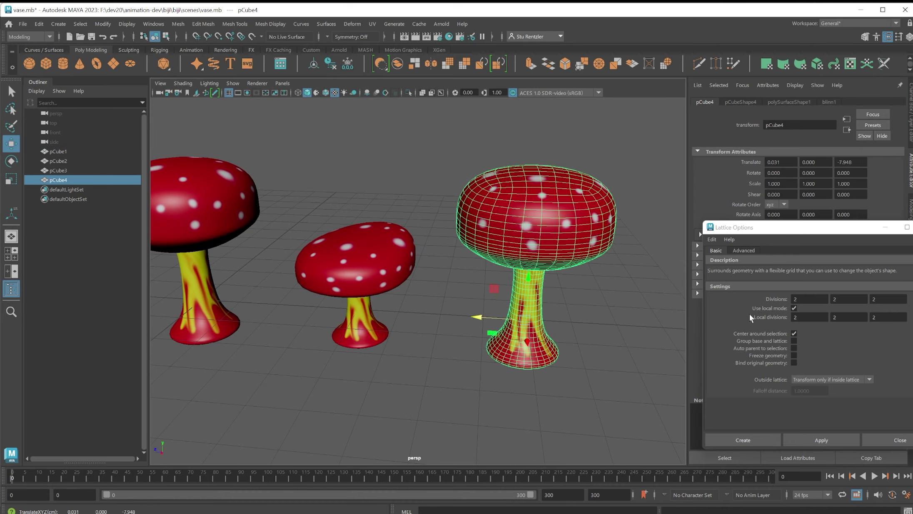
Step: Create a lattice with 3 × 3 × 3 divisions around the new full-size mushroom copy
{"action": "left_click", "coordinate": [804, 299]}
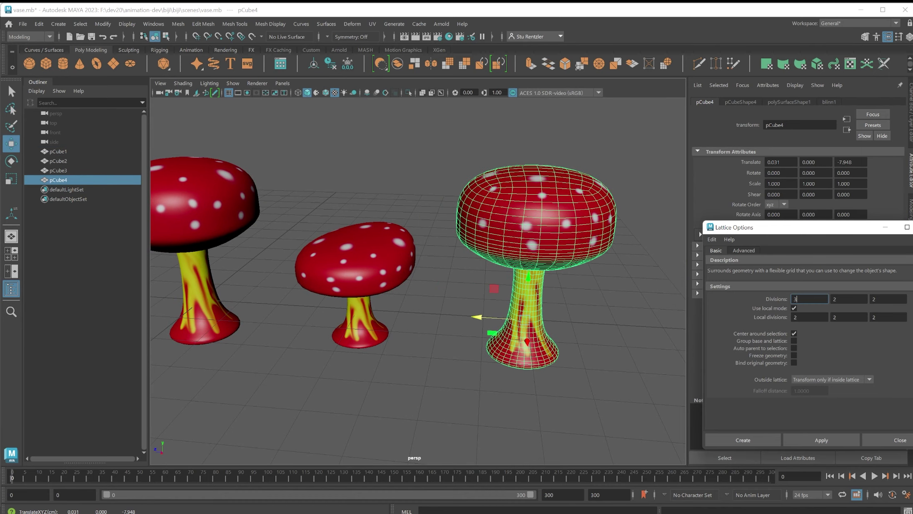
{"action": "type", "text": "3"}
{"action": "key", "text": "Tab"}
{"action": "type", "text": "3"}
{"action": "key", "text": "Tab"}
{"action": "type", "text": "3"}
{"action": "left_click", "coordinate": [810, 441]}
{"action": "mouse_move", "coordinate": [652, 318]}
{"action": "left_mouse_down", "text": "alt"}
{"action": "mouse_move", "coordinate": [591, 329]}
{"action": "mouse_move", "coordinate": [644, 322]}
{"action": "left_mouse_up", "text": "alt"}
{"action": "middle_click_drag", "start_coordinate": [552, 259], "coordinate": [543, 278], "text": "alt"}
Step: Switch the new lattice to lattice-point editing and pull one upper corner point facing the smaller mushroom outward
{"action": "mouse_move", "coordinate": [531, 193]}
{"action": "right_mouse_down"}
{"action": "mouse_move", "coordinate": [489, 192]}
{"action": "mouse_move", "coordinate": [448, 153]}
{"action": "right_mouse_up"}
{"action": "key", "text": "ctrl+z"}
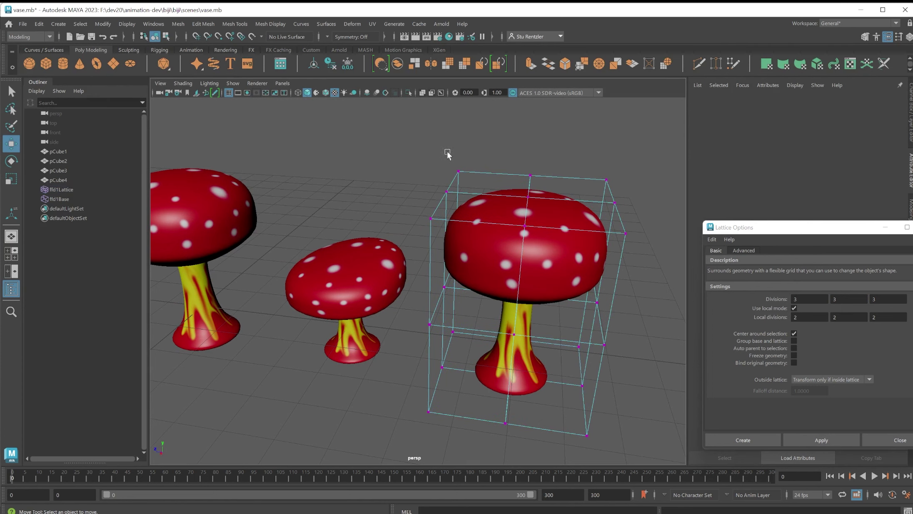
{"action": "left_click", "coordinate": [458, 171]}
{"action": "left_click_drag", "start_coordinate": [458, 137], "coordinate": [460, 146]}
{"action": "left_click_drag", "start_coordinate": [479, 203], "coordinate": [583, 184], "text": "alt"}
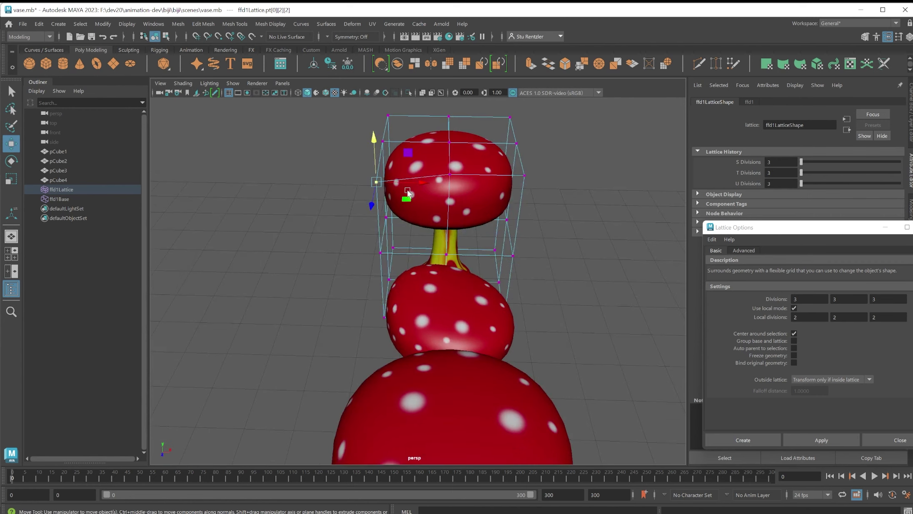
{"action": "left_click_drag", "start_coordinate": [381, 184], "coordinate": [372, 208]}
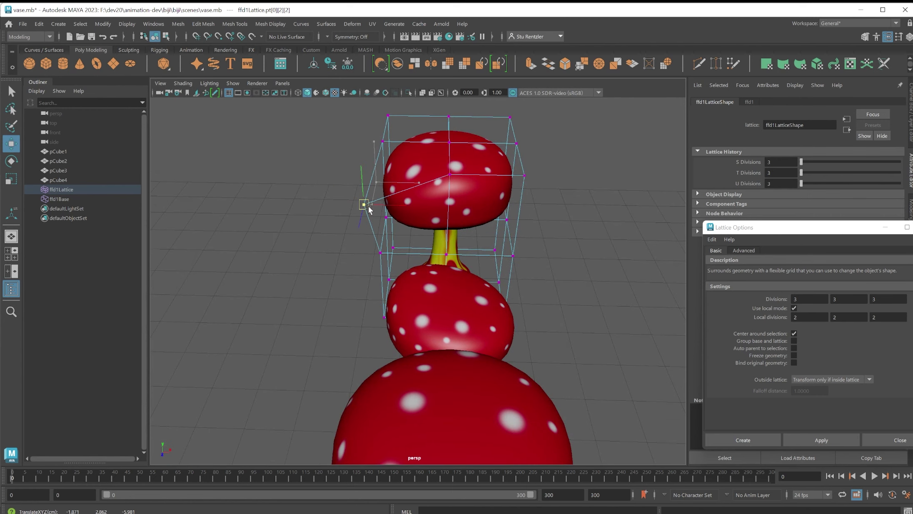
{"action": "left_click", "coordinate": [444, 172]}
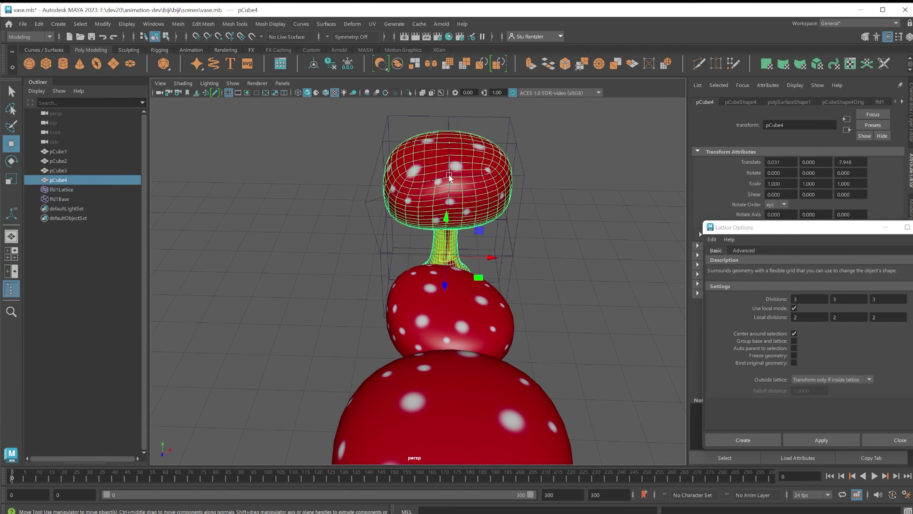
{"action": "left_click", "coordinate": [380, 199]}
{"action": "right_click", "coordinate": [383, 203]}
{"action": "left_click", "coordinate": [380, 172]}
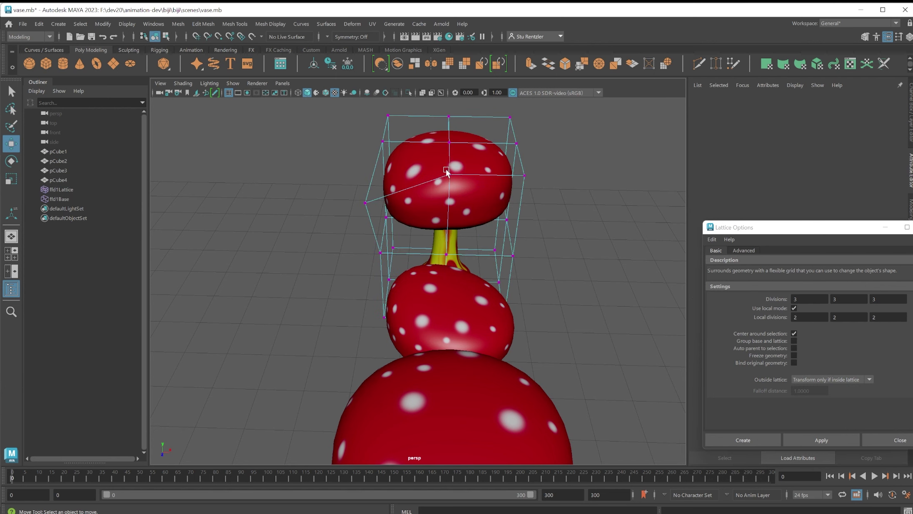
{"action": "left_click", "coordinate": [461, 169]}
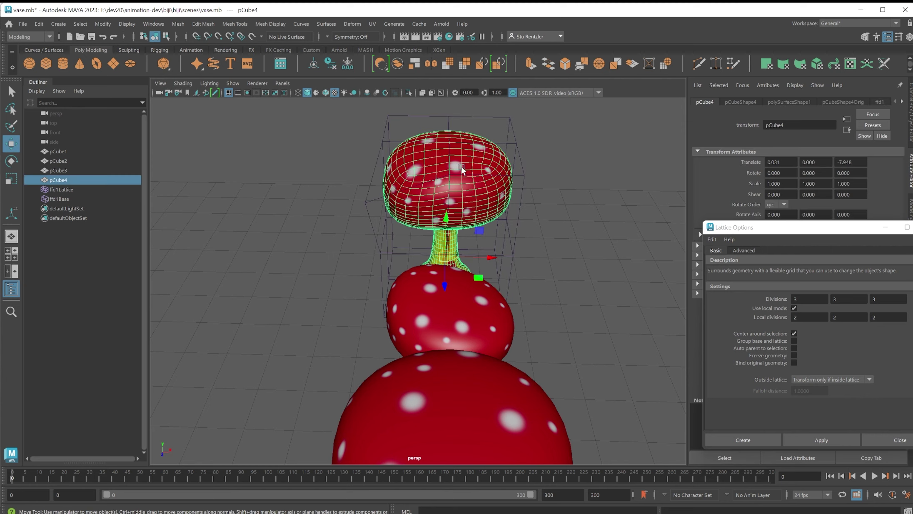
{"action": "left_click", "coordinate": [380, 199]}
{"action": "right_click", "coordinate": [381, 202]}
{"action": "left_click", "coordinate": [380, 182]}
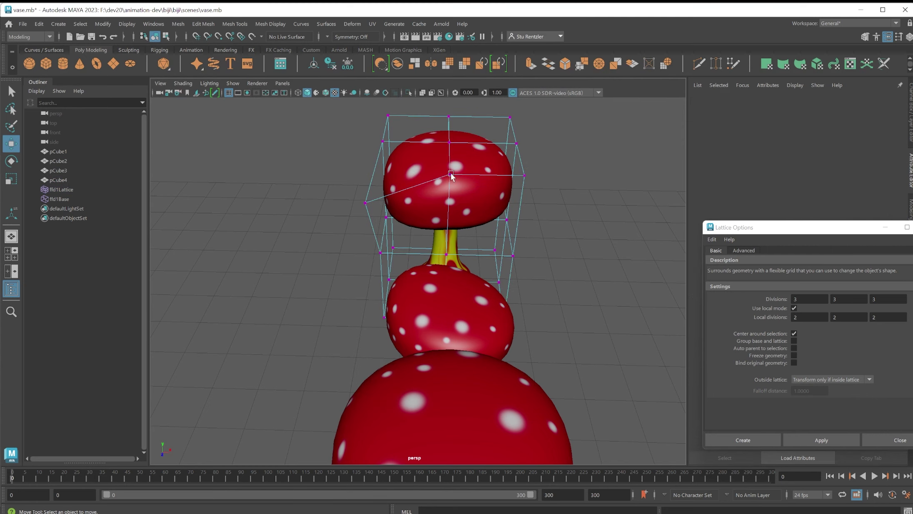
Step: Move the middle point of the lattice's upper edge facing the smaller mushroom outward to reshape the cap
{"action": "left_click", "coordinate": [451, 175]}
{"action": "left_click_drag", "start_coordinate": [449, 151], "coordinate": [451, 175]}
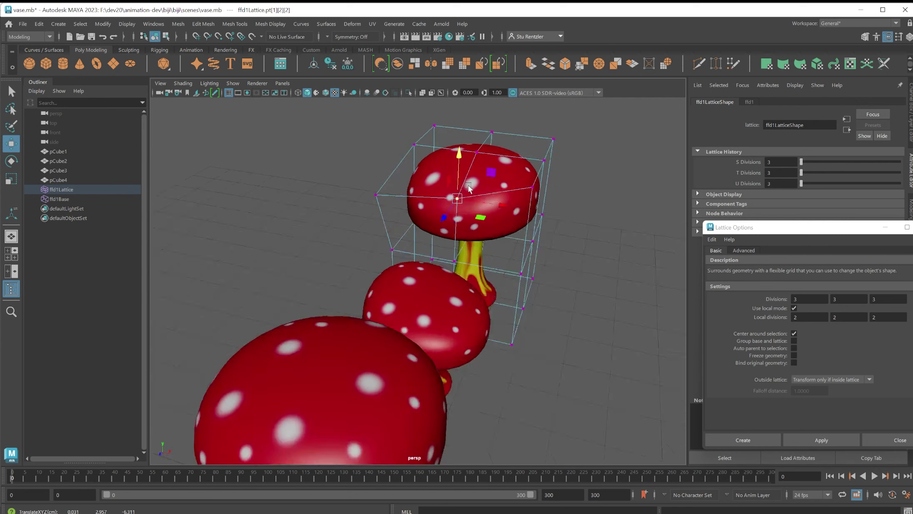
{"action": "left_click_drag", "start_coordinate": [469, 186], "coordinate": [424, 181], "text": "alt"}
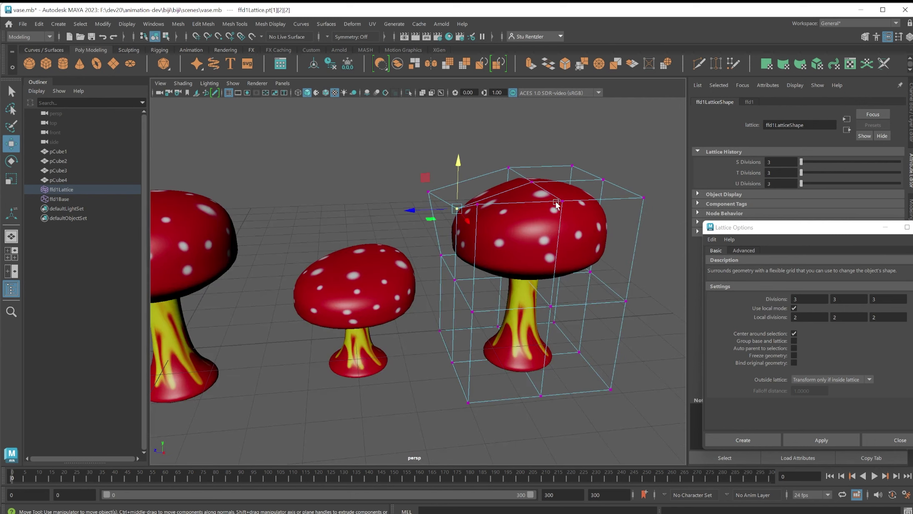
Step: Lower the middle row of the lattice's upper points to press a dip across the mushroom cap
{"action": "left_click_drag", "start_coordinate": [561, 201], "coordinate": [527, 179], "text": "alt"}
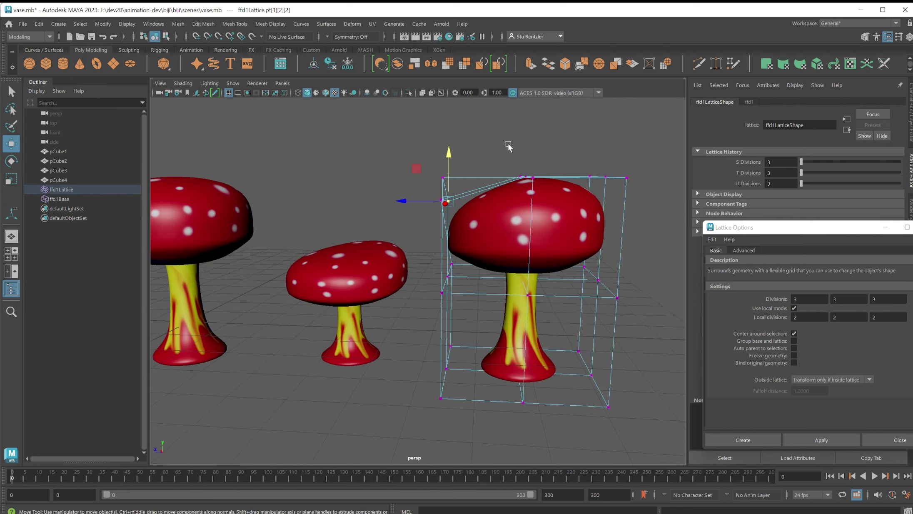
{"action": "left_click_drag", "start_coordinate": [506, 144], "coordinate": [530, 312]}
{"action": "left_click_drag", "start_coordinate": [523, 381], "coordinate": [381, 372]}
Step: Shift both corner points of the lattice's upper edge facing the smaller mushroom along X to reshape that side of the cap
{"action": "left_click_drag", "start_coordinate": [428, 376], "coordinate": [491, 296], "text": "alt"}
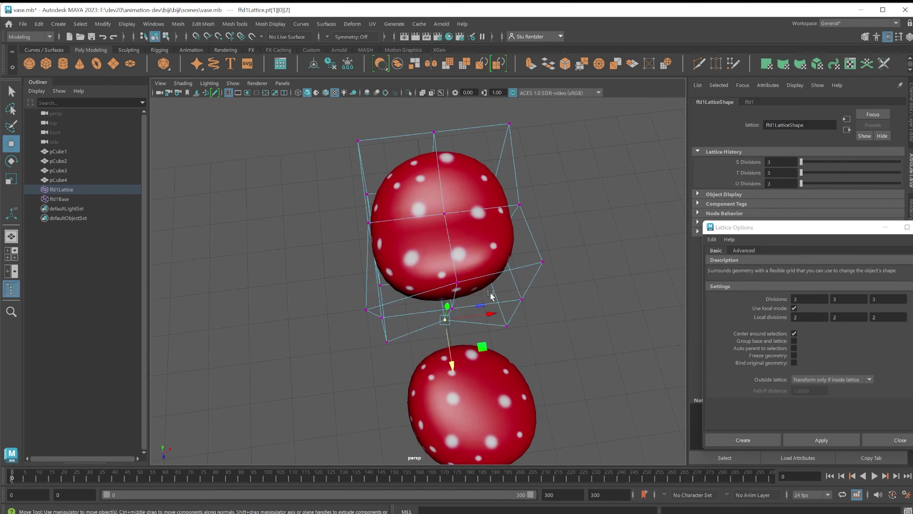
{"action": "middle_click_drag", "start_coordinate": [491, 296], "coordinate": [518, 352], "text": "alt"}
{"action": "left_click_drag", "start_coordinate": [543, 375], "coordinate": [509, 334]}
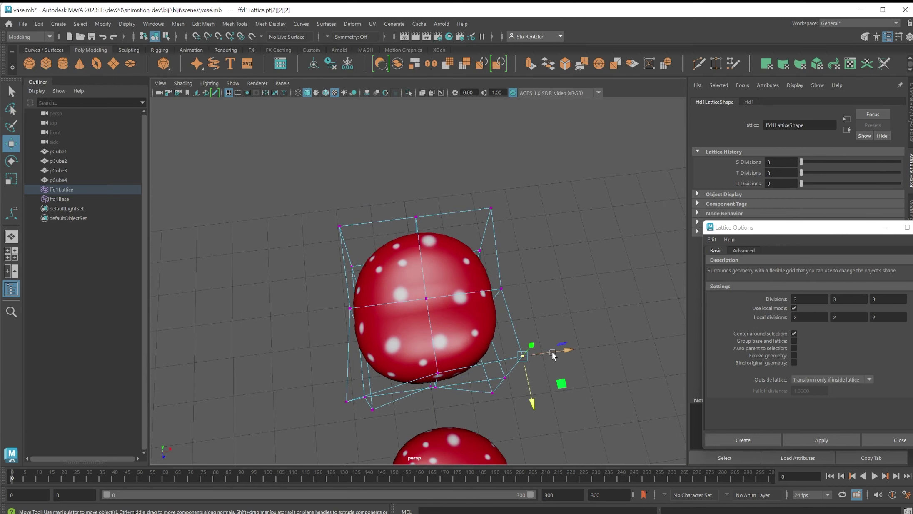
{"action": "left_click_drag", "start_coordinate": [555, 353], "coordinate": [438, 367]}
{"action": "left_click", "coordinate": [347, 402]}
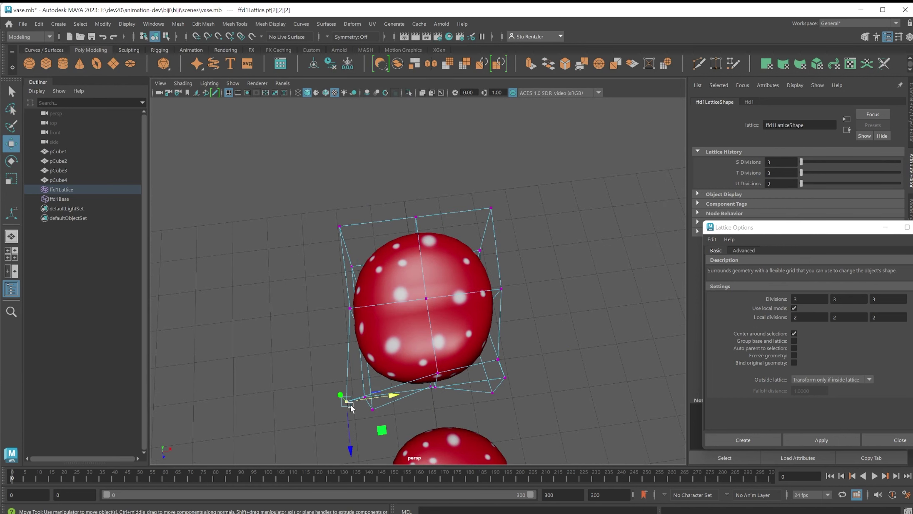
{"action": "left_click_drag", "start_coordinate": [368, 400], "coordinate": [378, 356]}
Step: Delete the construction history of the lattice-deformed mushroom to bake in its shape, and move the mushroom along the X axis
{"action": "left_click_drag", "start_coordinate": [399, 396], "coordinate": [405, 238], "text": "alt"}
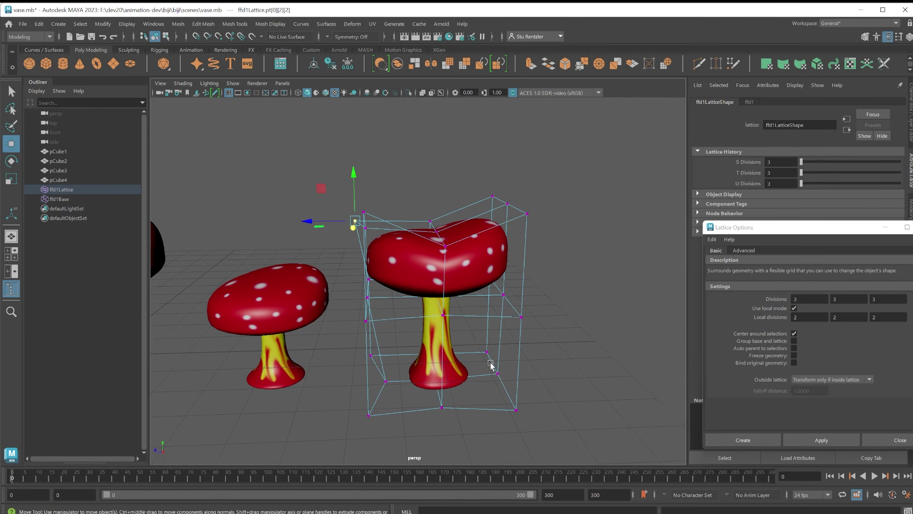
{"action": "left_click_drag", "start_coordinate": [491, 366], "coordinate": [420, 334], "text": "alt"}
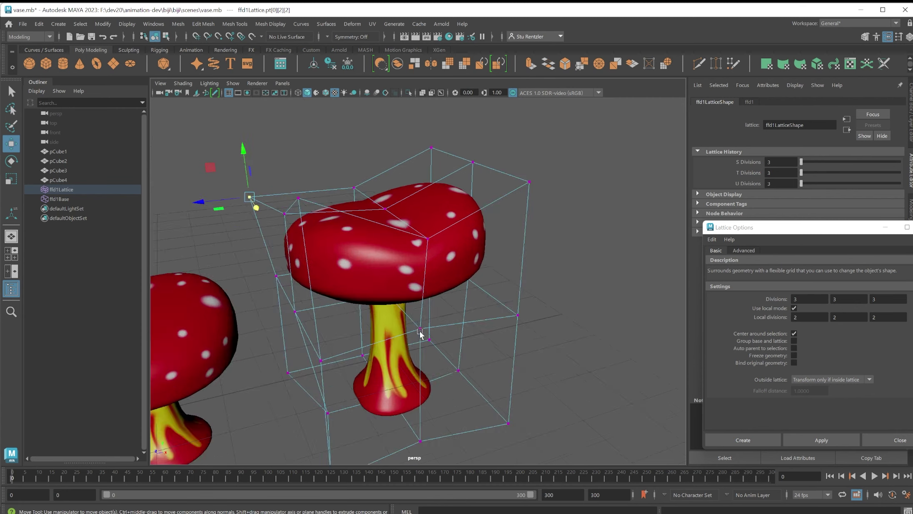
{"action": "right_click_drag", "start_coordinate": [420, 333], "coordinate": [352, 288], "text": "alt"}
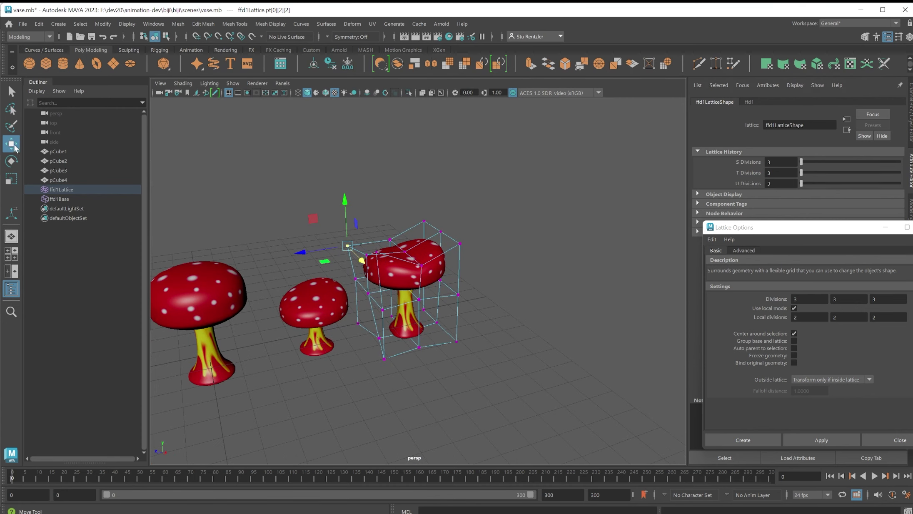
{"action": "left_click", "coordinate": [269, 198]}
{"action": "left_click", "coordinate": [412, 285]}
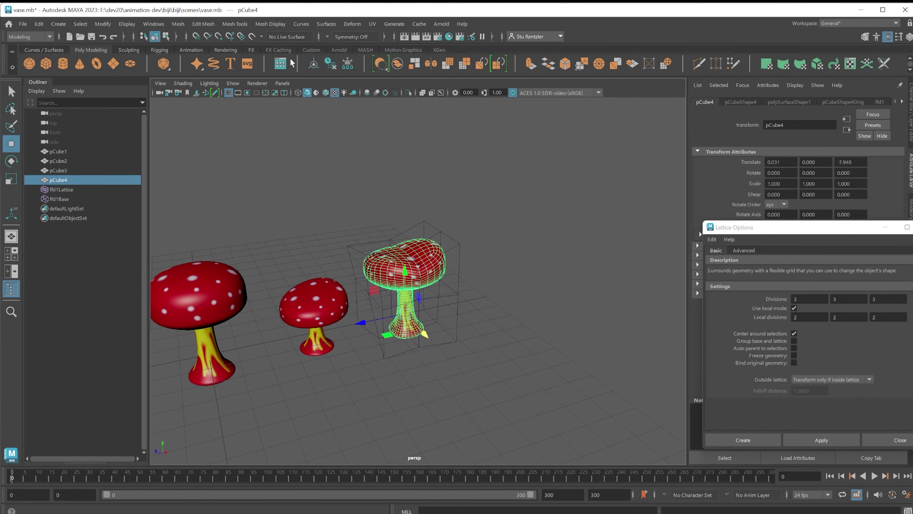
{"action": "left_click", "coordinate": [331, 63]}
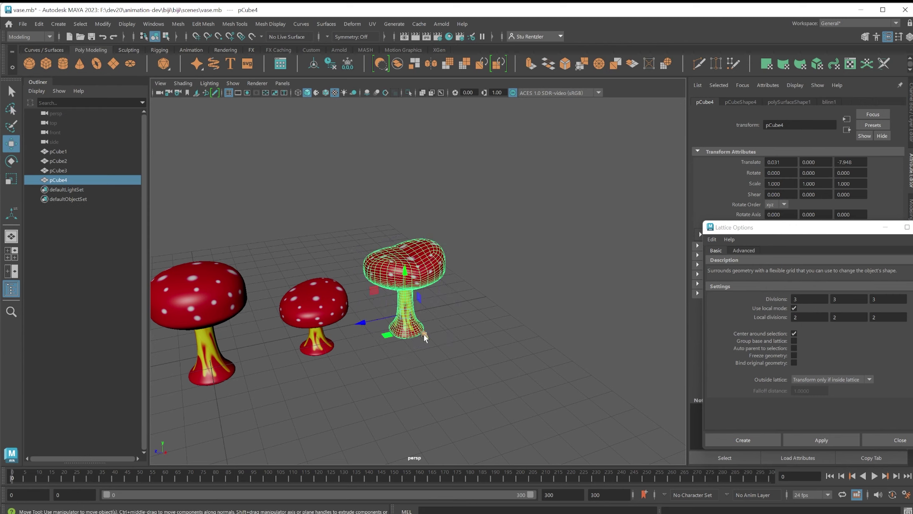
{"action": "left_click_drag", "start_coordinate": [425, 338], "coordinate": [403, 316]}
{"action": "left_click", "coordinate": [377, 305]}
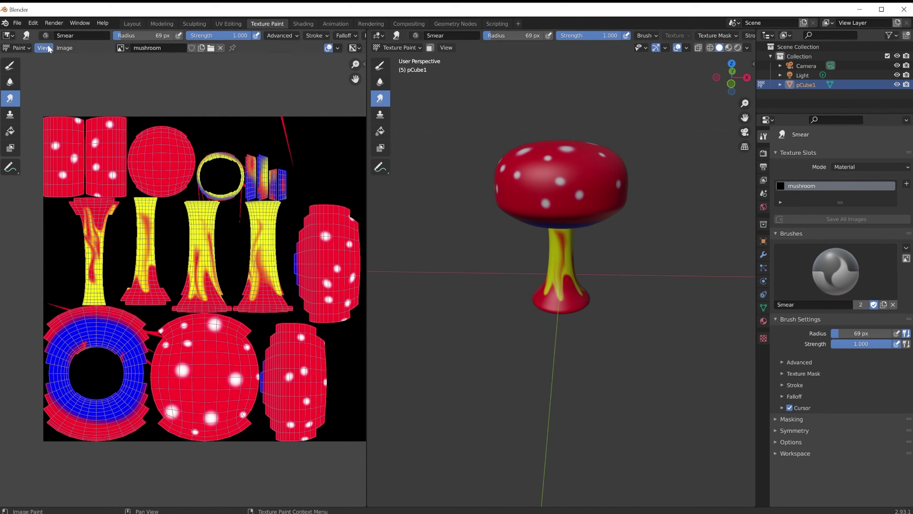
Step: In Blender, save the painted mushroom texture as a new image named mushroom2.png in the biji folder
{"action": "left_click", "coordinate": [64, 50]}
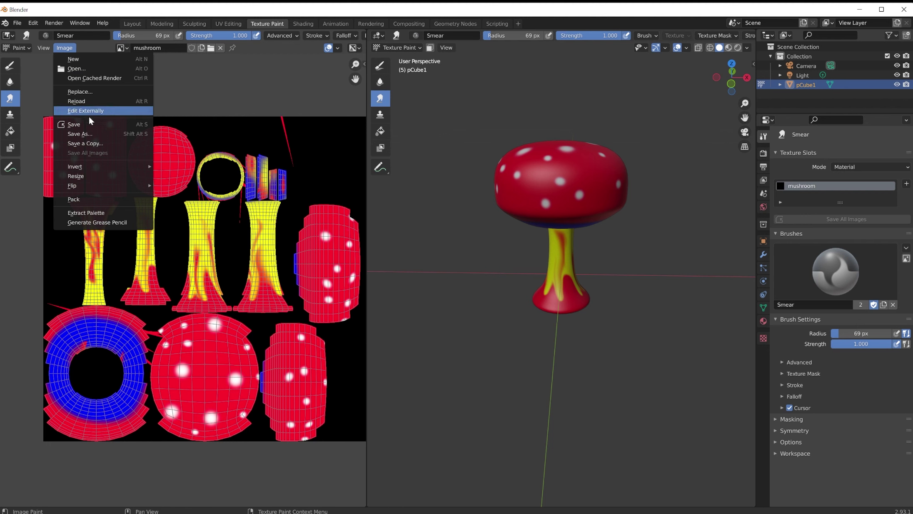
{"action": "left_click", "coordinate": [86, 133]}
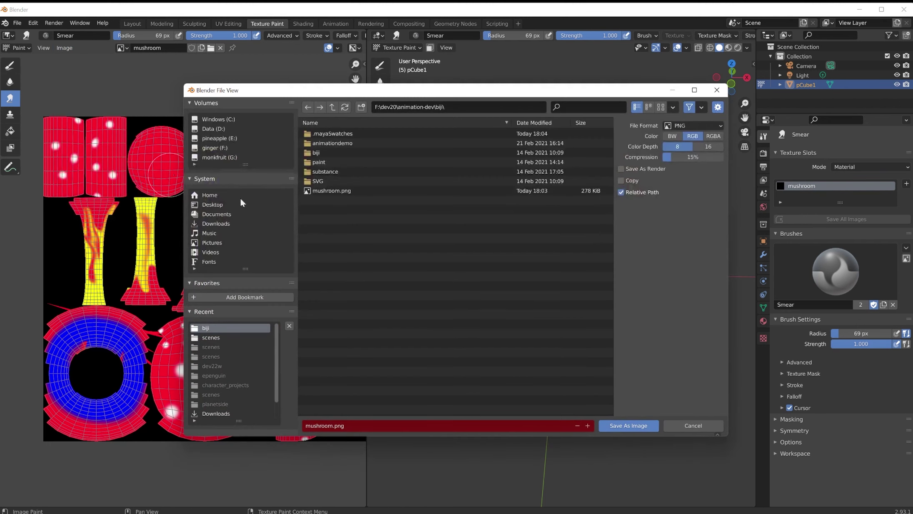
{"action": "left_click", "coordinate": [333, 427]}
{"action": "left_click", "coordinate": [333, 426]}
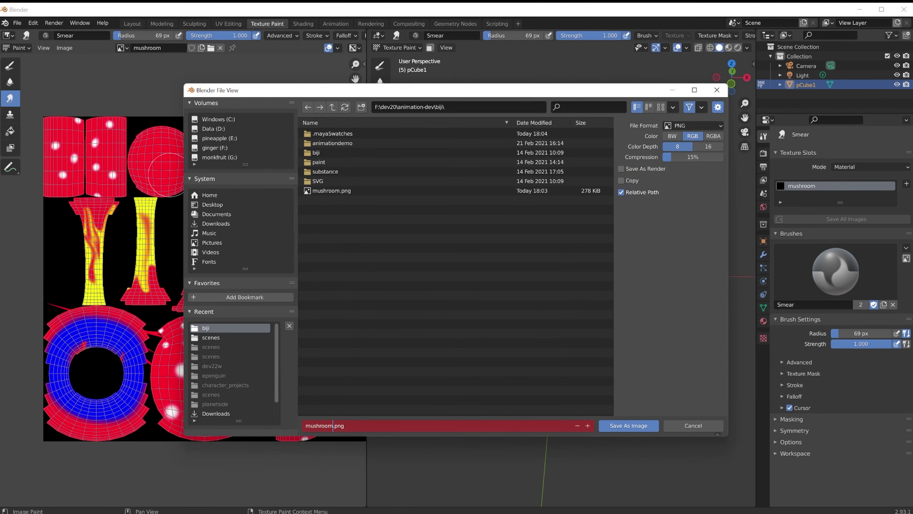
{"action": "type", "text": "2"}
{"action": "left_click", "coordinate": [625, 427]}
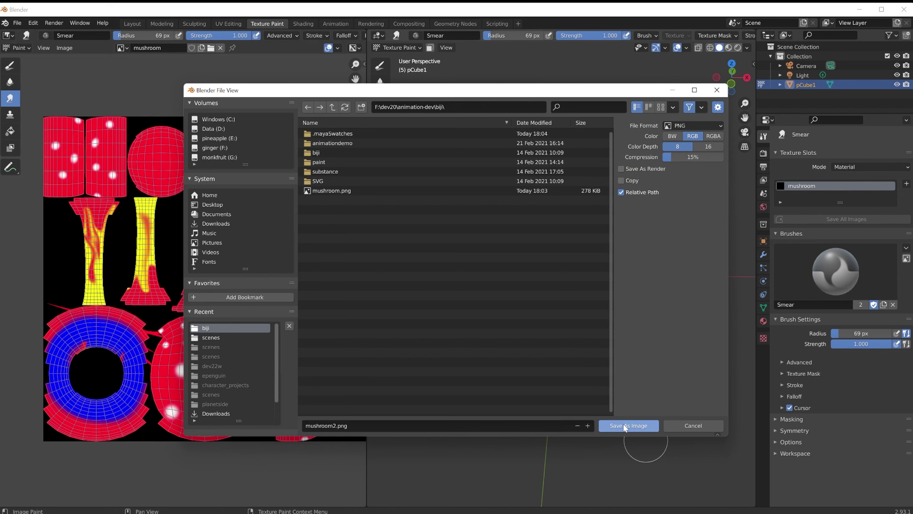
{"action": "left_click", "coordinate": [625, 426]}
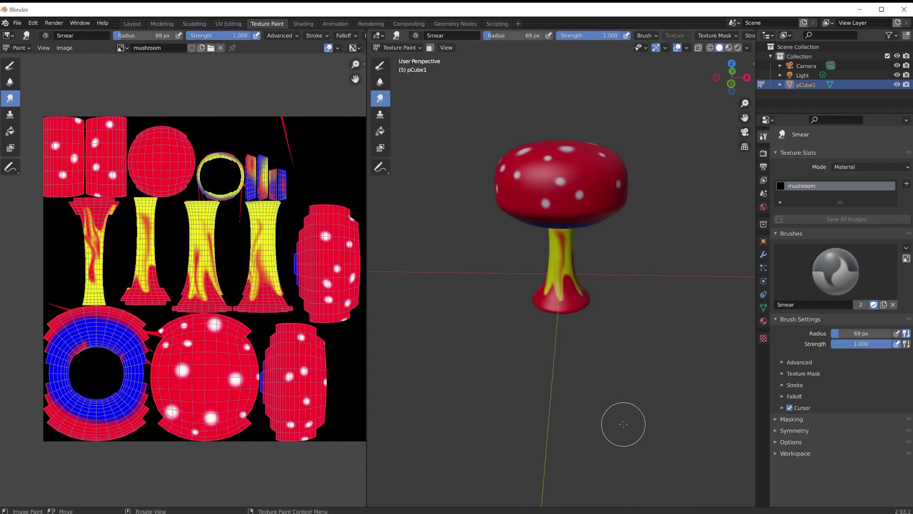
Step: Set the Draw brush to a slightly darkened saturated green and paint over the mushroom cap from all sides
{"action": "left_click", "coordinate": [379, 66]}
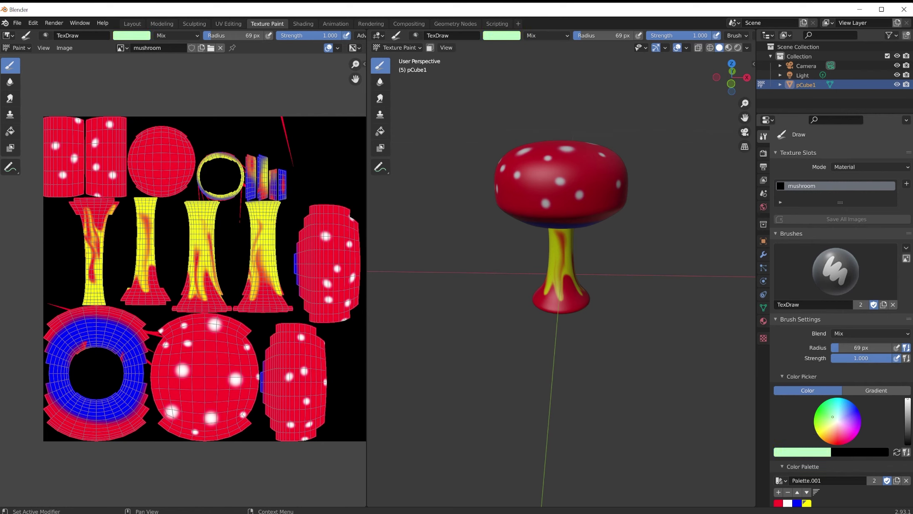
{"action": "left_click_drag", "start_coordinate": [832, 417], "coordinate": [818, 407]}
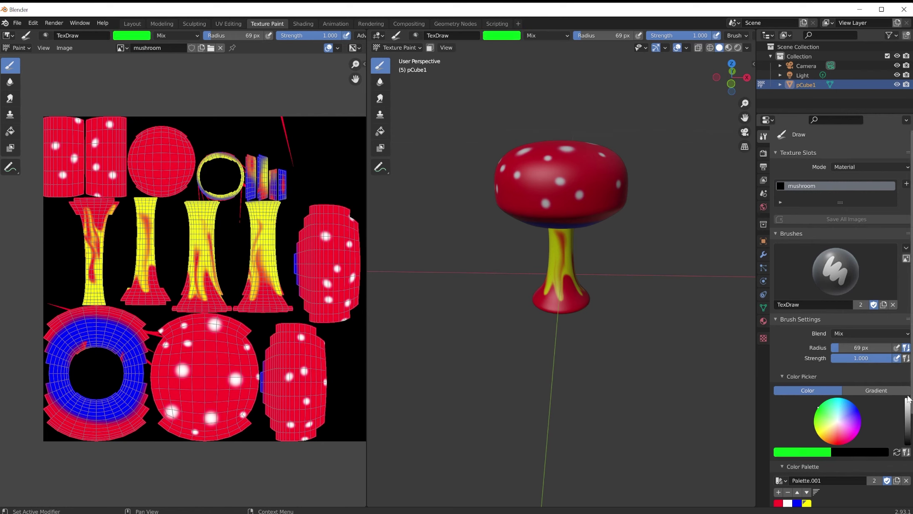
{"action": "left_click_drag", "start_coordinate": [908, 400], "coordinate": [908, 412]}
{"action": "middle_click_drag", "start_coordinate": [573, 180], "coordinate": [576, 203]}
{"action": "left_click_drag", "start_coordinate": [577, 203], "coordinate": [542, 188]}
{"action": "middle_click_drag", "start_coordinate": [541, 187], "coordinate": [575, 183]}
{"action": "left_click_drag", "start_coordinate": [575, 183], "coordinate": [563, 141]}
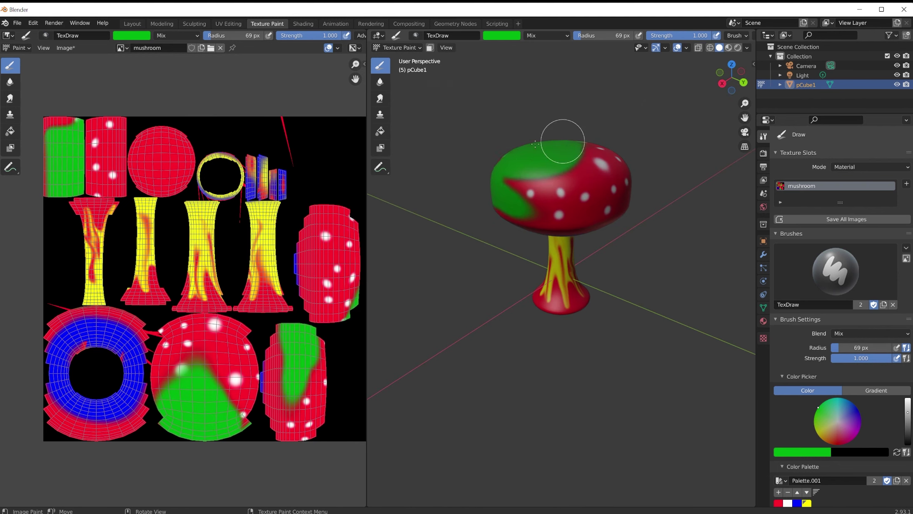
{"action": "middle_click_drag", "start_coordinate": [562, 141], "coordinate": [591, 167]}
{"action": "left_click_drag", "start_coordinate": [592, 167], "coordinate": [573, 202]}
{"action": "middle_click_drag", "start_coordinate": [573, 202], "coordinate": [600, 188]}
{"action": "mouse_move", "coordinate": [600, 188]}
{"action": "left_mouse_down"}
{"action": "mouse_move", "coordinate": [587, 199]}
{"action": "mouse_move", "coordinate": [571, 183]}
{"action": "left_mouse_up"}
{"action": "mouse_move", "coordinate": [571, 184]}
{"action": "middle_mouse_down"}
{"action": "mouse_move", "coordinate": [592, 188]}
{"action": "mouse_move", "coordinate": [546, 194]}
{"action": "middle_mouse_up"}
Step: Blend the green paint on the mushroom cap with the Smear brush
{"action": "left_click", "coordinate": [380, 98]}
{"action": "left_click_drag", "start_coordinate": [546, 194], "coordinate": [571, 194]}
{"action": "mouse_move", "coordinate": [571, 194]}
{"action": "middle_mouse_down"}
{"action": "mouse_move", "coordinate": [607, 194]}
{"action": "mouse_move", "coordinate": [575, 196]}
{"action": "middle_mouse_up"}
{"action": "left_click_drag", "start_coordinate": [578, 198], "coordinate": [518, 195]}
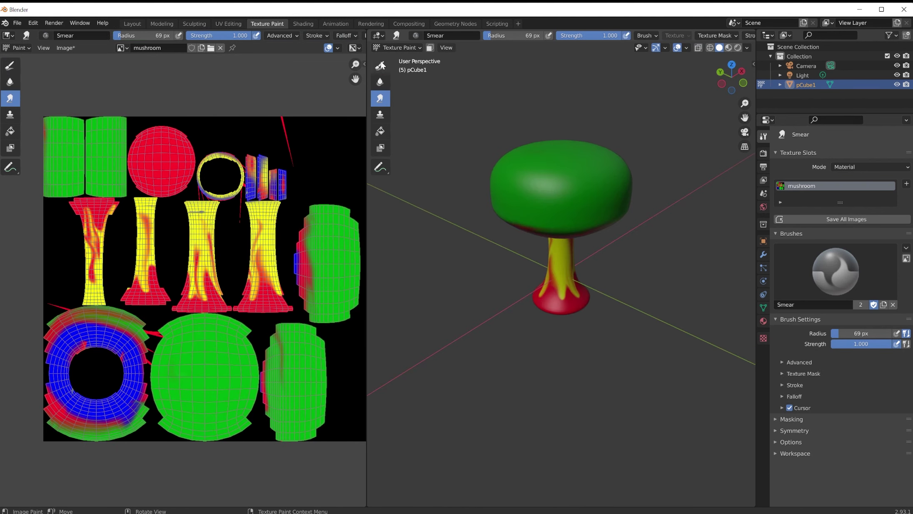
Step: Paint white spots all around the green cap with the Draw brush, using white from the colour palette
{"action": "left_click", "coordinate": [380, 66]}
{"action": "left_click", "coordinate": [788, 503]}
{"action": "middle_click_drag", "start_coordinate": [562, 175], "coordinate": [559, 217]}
{"action": "left_click", "coordinate": [507, 242]}
{"action": "left_click", "coordinate": [544, 261]}
{"action": "left_click", "coordinate": [615, 250]}
{"action": "left_click", "coordinate": [542, 225]}
{"action": "left_click", "coordinate": [561, 204]}
{"action": "mouse_move", "coordinate": [615, 250]}
{"action": "middle_mouse_down"}
{"action": "mouse_move", "coordinate": [555, 214]}
{"action": "mouse_move", "coordinate": [569, 214]}
{"action": "mouse_move", "coordinate": [583, 186]}
{"action": "middle_mouse_up"}
{"action": "left_click", "coordinate": [569, 214]}
{"action": "left_click", "coordinate": [583, 186]}
{"action": "left_click", "coordinate": [540, 174]}
{"action": "left_click", "coordinate": [550, 214]}
{"action": "middle_click_drag", "start_coordinate": [553, 216], "coordinate": [579, 210]}
{"action": "left_click", "coordinate": [563, 167]}
{"action": "middle_click_drag", "start_coordinate": [563, 166], "coordinate": [559, 208]}
Step: Save the green version of the texture as mushroom3green.png in the biji folder
{"action": "left_click", "coordinate": [63, 49]}
{"action": "left_click", "coordinate": [79, 136]}
{"action": "left_click", "coordinate": [336, 426]}
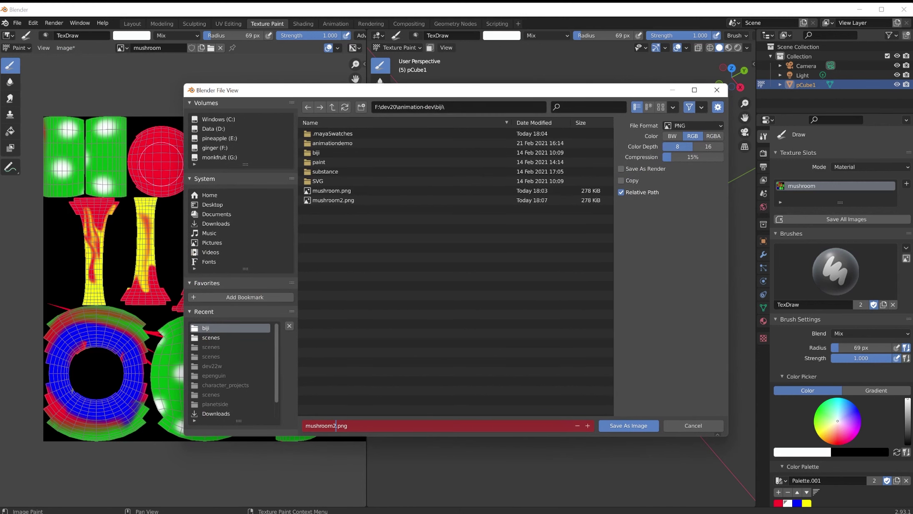
{"action": "type", "text": "green"}
{"action": "left_click", "coordinate": [628, 426]}
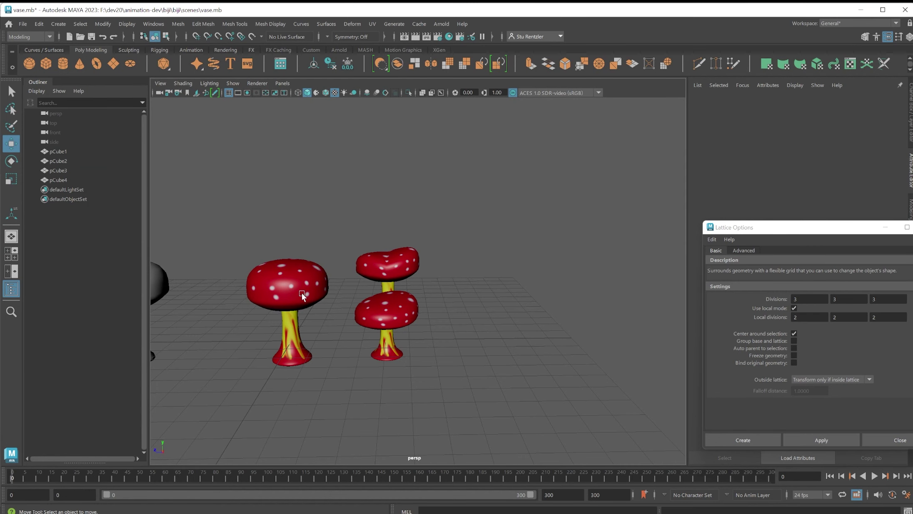
Step: In Maya, duplicate the original mushroom past the smaller one along Z, and duplicate the smaller mushroom to X 3.670
{"action": "left_click", "coordinate": [302, 295]}
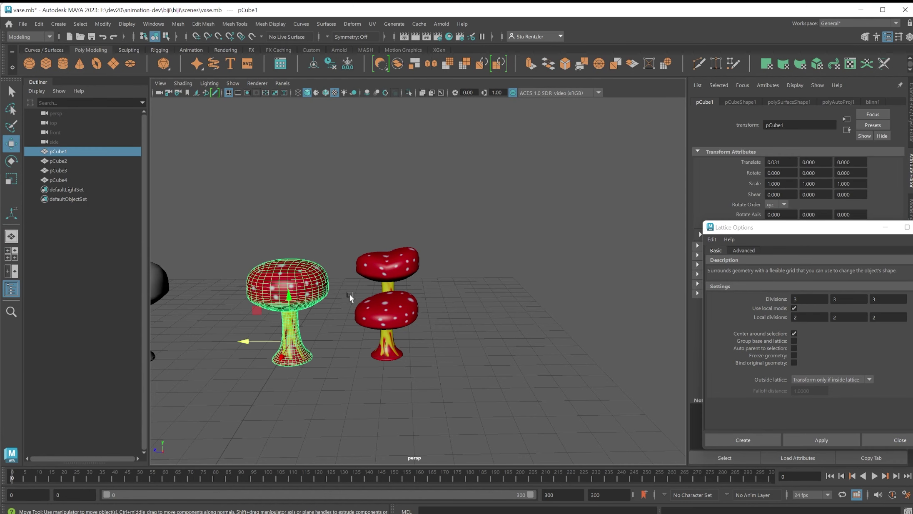
{"action": "mouse_move", "coordinate": [248, 341]}
{"action": "left_mouse_down"}
{"action": "mouse_move", "coordinate": [233, 342]}
{"action": "mouse_move", "coordinate": [414, 363]}
{"action": "mouse_move", "coordinate": [443, 359]}
{"action": "mouse_move", "coordinate": [438, 350]}
{"action": "left_mouse_up"}
{"action": "left_click", "coordinate": [383, 327]}
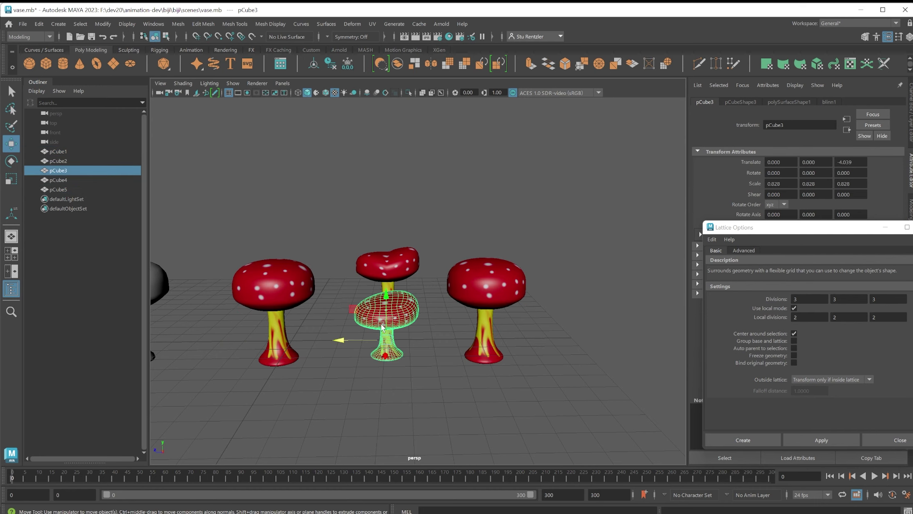
{"action": "mouse_move", "coordinate": [382, 329]}
{"action": "left_mouse_down", "text": "alt"}
{"action": "mouse_move", "coordinate": [406, 386]}
{"action": "mouse_move", "coordinate": [431, 368]}
{"action": "mouse_move", "coordinate": [492, 428]}
{"action": "left_mouse_up", "text": "alt"}
{"action": "middle_click_drag", "start_coordinate": [521, 416], "coordinate": [500, 409], "text": "alt"}
Step: Assign a new Blinn material to the small mushroom copy and connect a File texture to its colour
{"action": "right_click", "coordinate": [460, 357]}
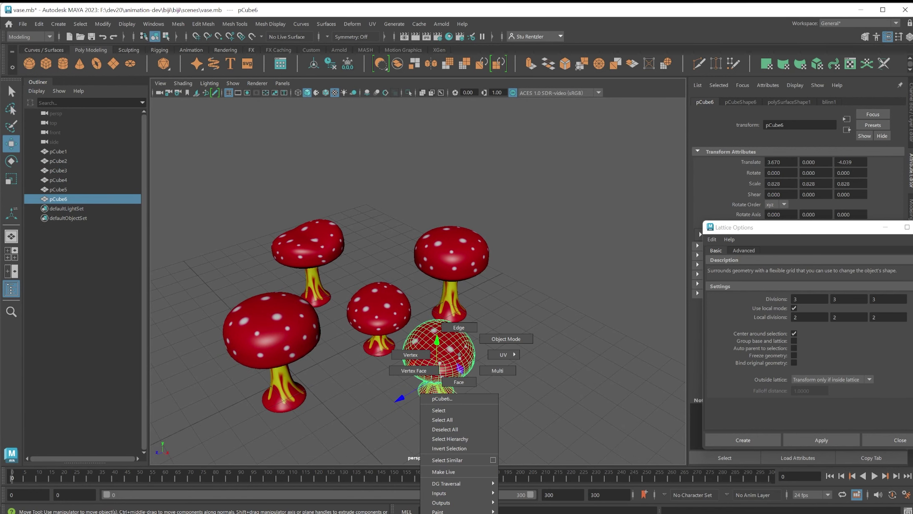
{"action": "right_click_drag", "start_coordinate": [459, 354], "coordinate": [459, 512]}
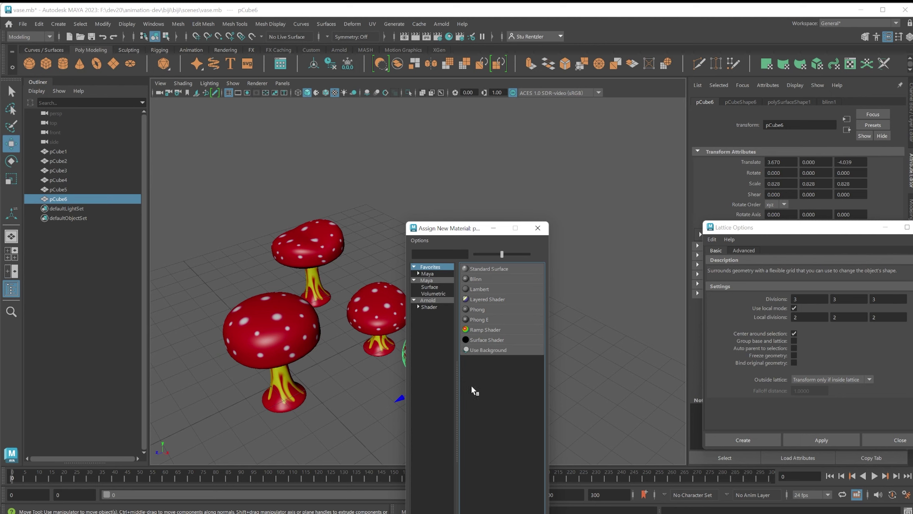
{"action": "left_click", "coordinate": [478, 279]}
{"action": "left_click", "coordinate": [722, 199]}
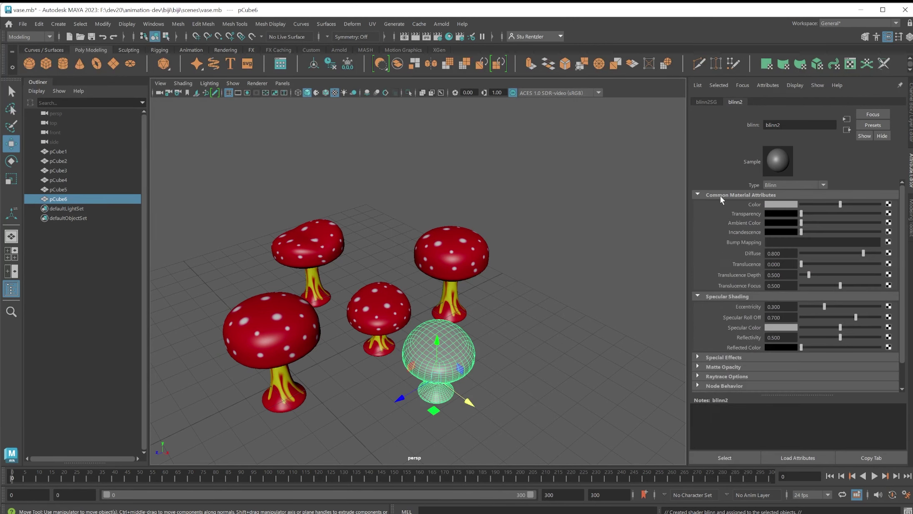
{"action": "left_click", "coordinate": [888, 204]}
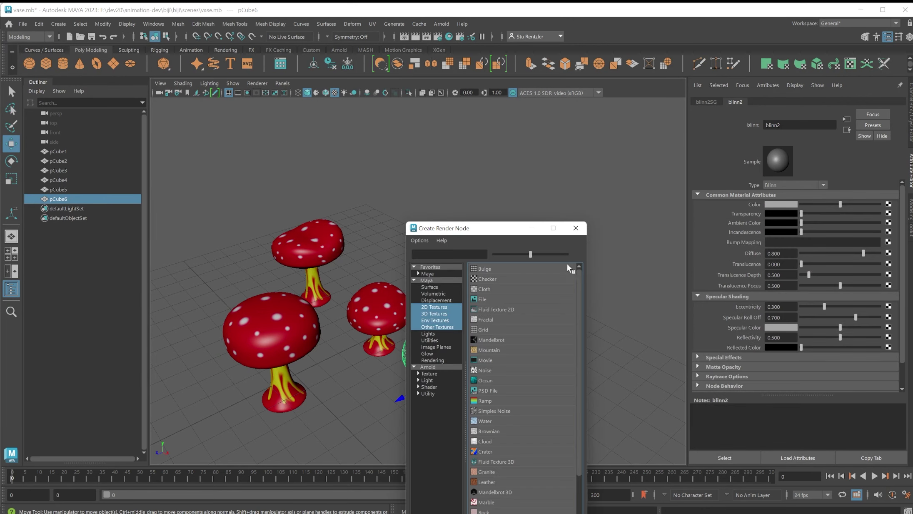
{"action": "left_click", "coordinate": [488, 298]}
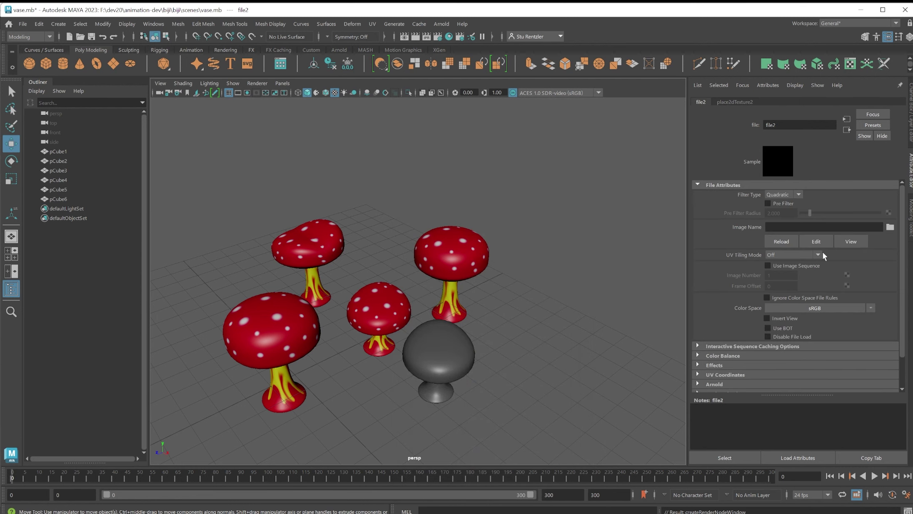
Step: Load mushroom3green.png from the animation-dev biji folder as the File texture's image and deselect everything
{"action": "left_click", "coordinate": [890, 227]}
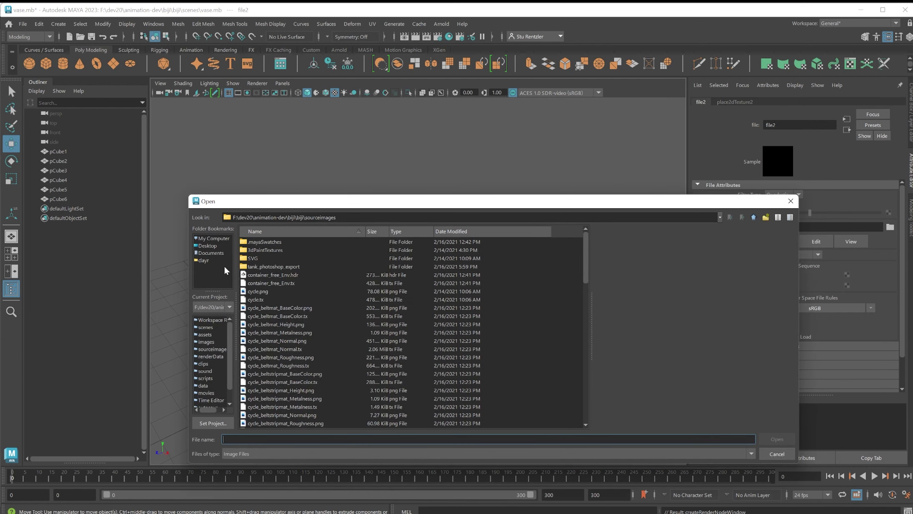
{"action": "left_click", "coordinate": [756, 217]}
{"action": "left_click", "coordinate": [756, 218]}
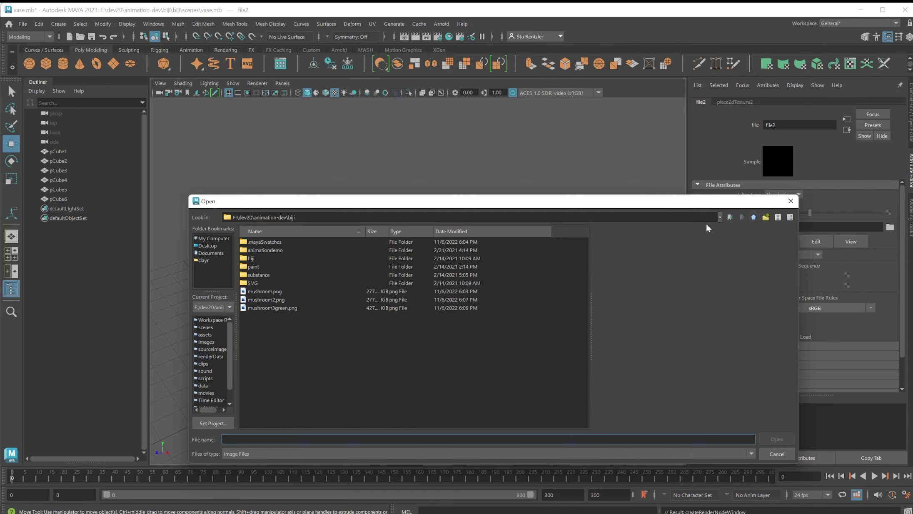
{"action": "double_click", "coordinate": [283, 307]}
{"action": "left_click", "coordinate": [490, 367]}
{"action": "scroll", "coordinate": [378, 323], "scroll_direction": "up", "scroll_amount": 3}
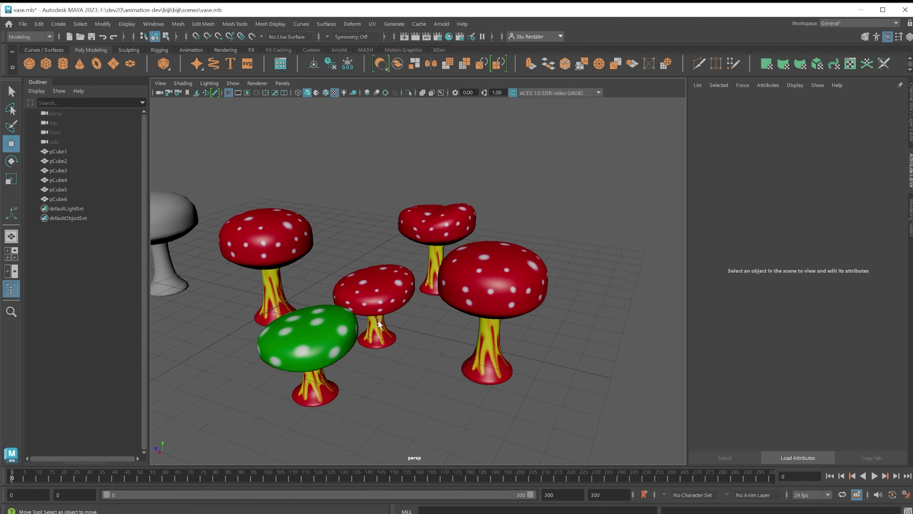